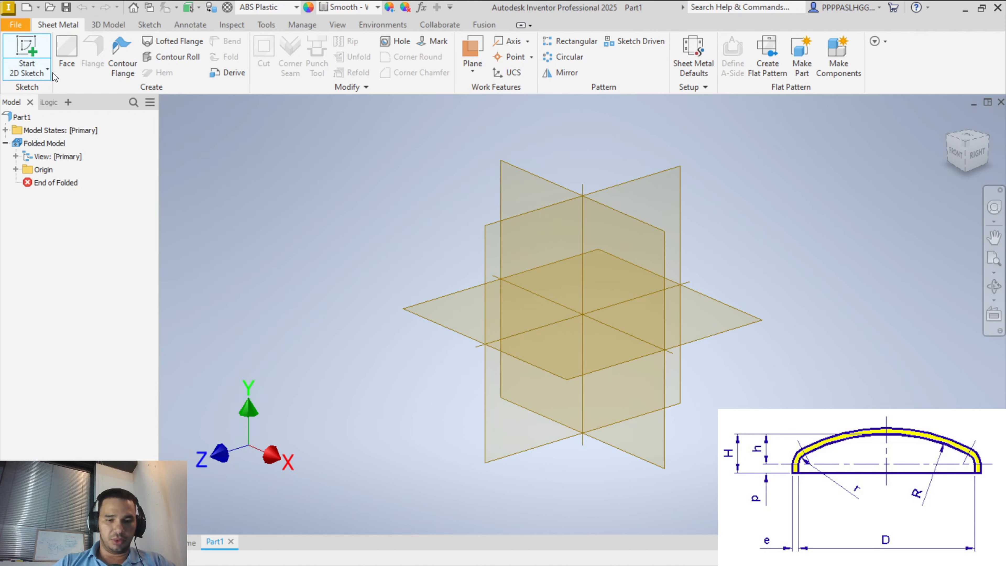
Start a 2D sketch on the XZ origin plane.
left_click(51, 71)
mouse_move(292, 152)
middle_mouse_down("shift")
mouse_move(326, 209)
mouse_move(437, 236)
middle_mouse_up("shift")
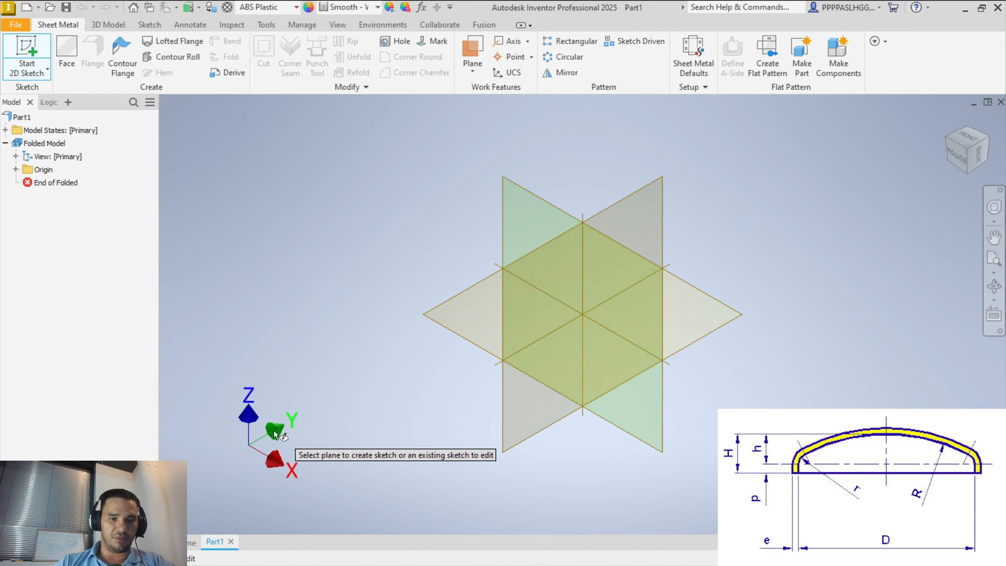
left_click(656, 293)
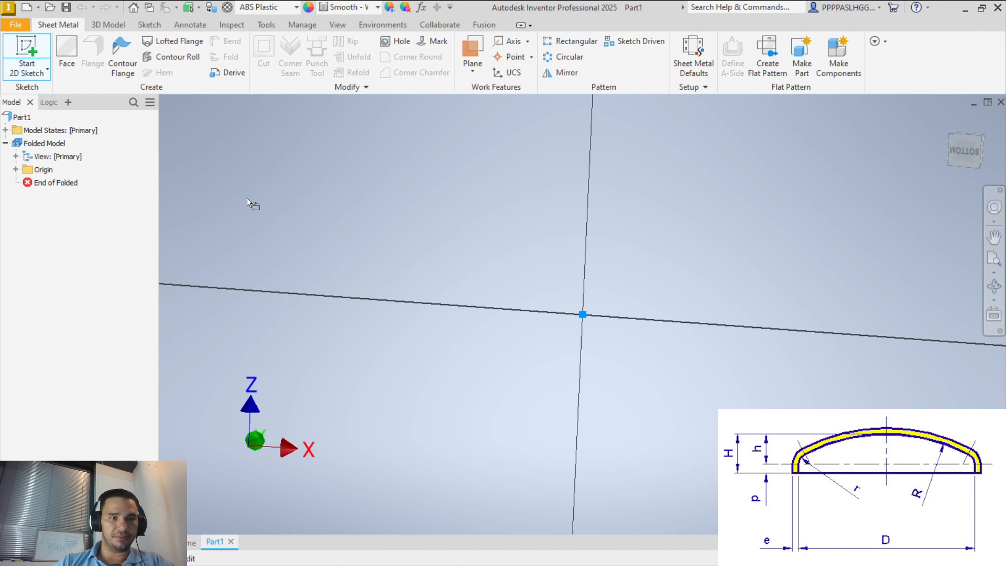
Sketch a closed half-head profile from the origin: horizontal base, short vertical edge, small tangent knuckle arc, large crown arc and vertical axis line.
left_click(67, 47)
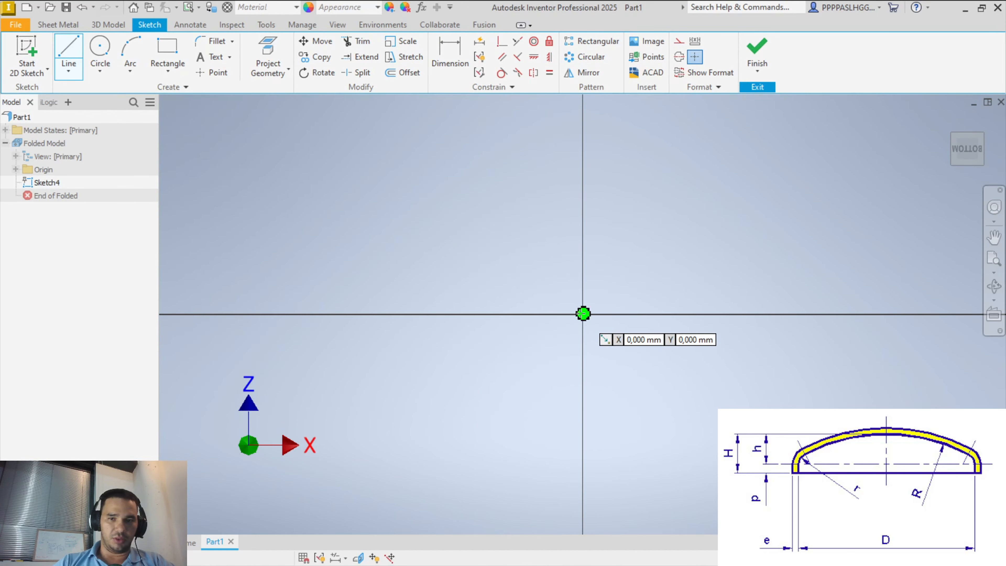
left_click(582, 314)
left_click(280, 314)
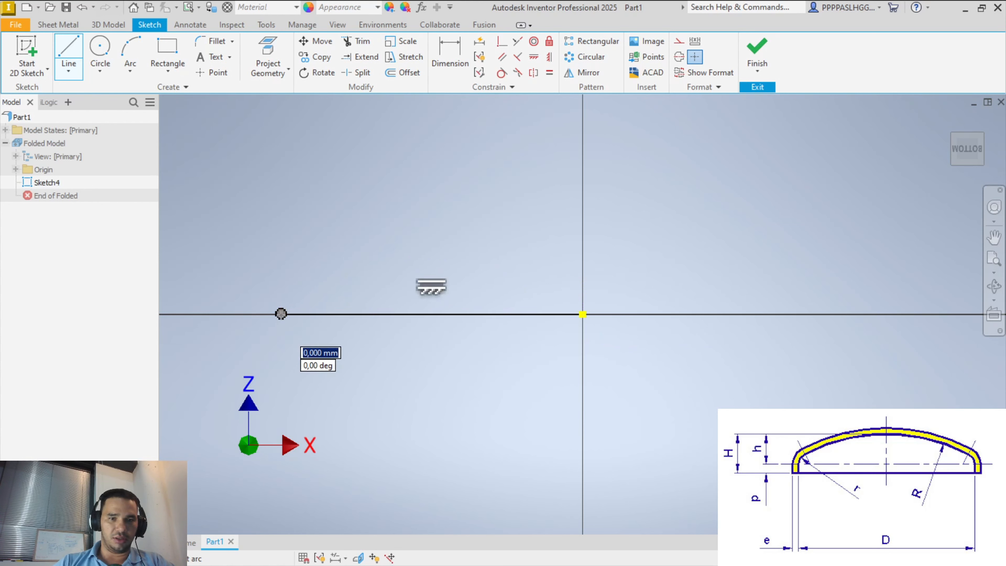
left_click(281, 290)
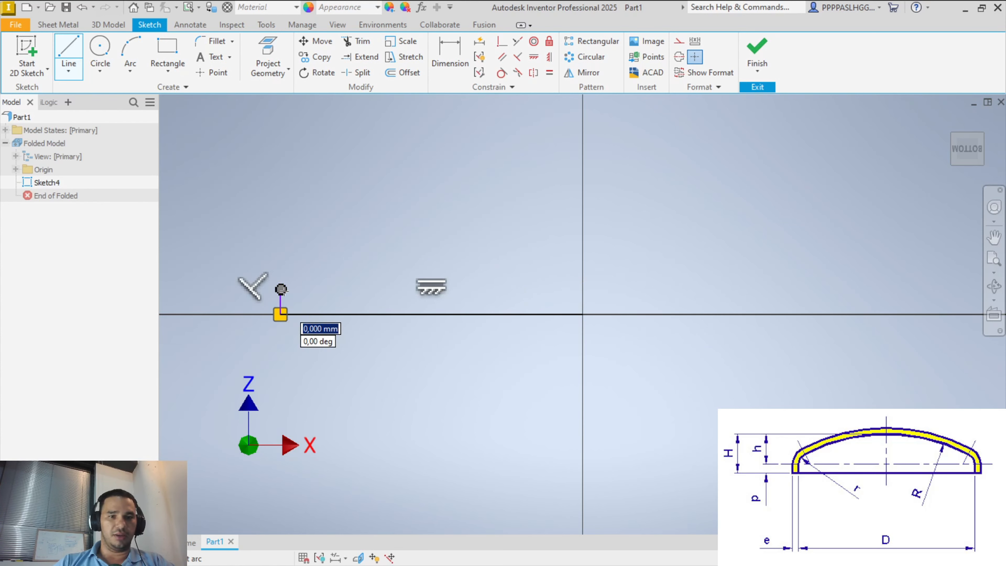
left_click_drag(281, 290, 303, 253)
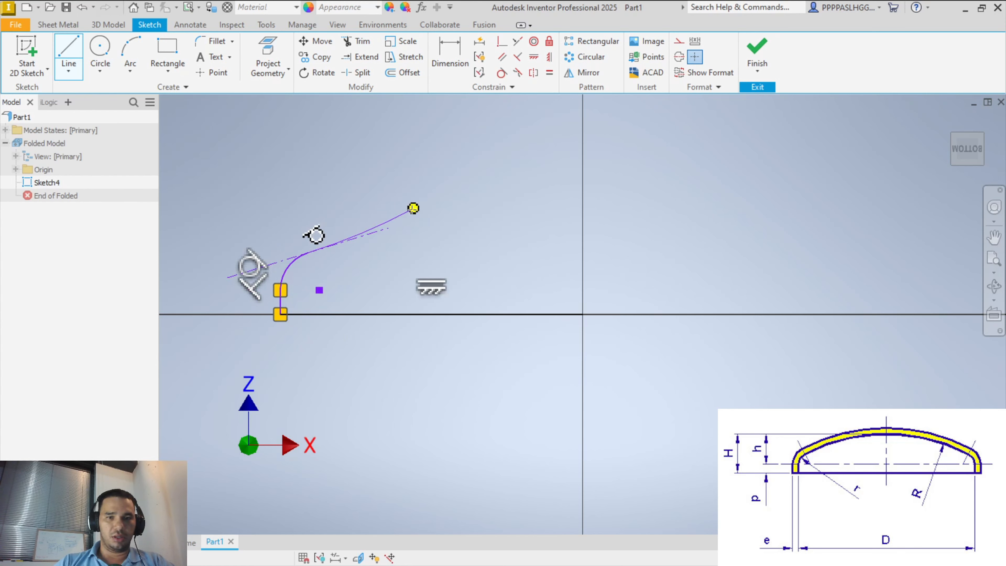
left_click_drag(508, 196, 583, 223)
left_click_drag(583, 223, 582, 313)
key("Escape")
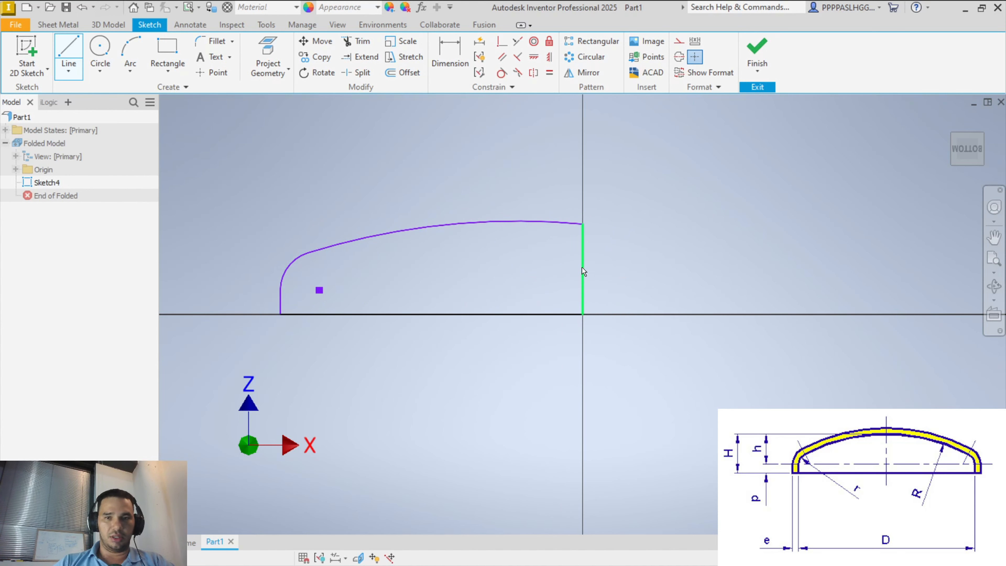
key("Escape")
Convert the profile's vertical line at the origin into a centerline.
left_click(582, 271)
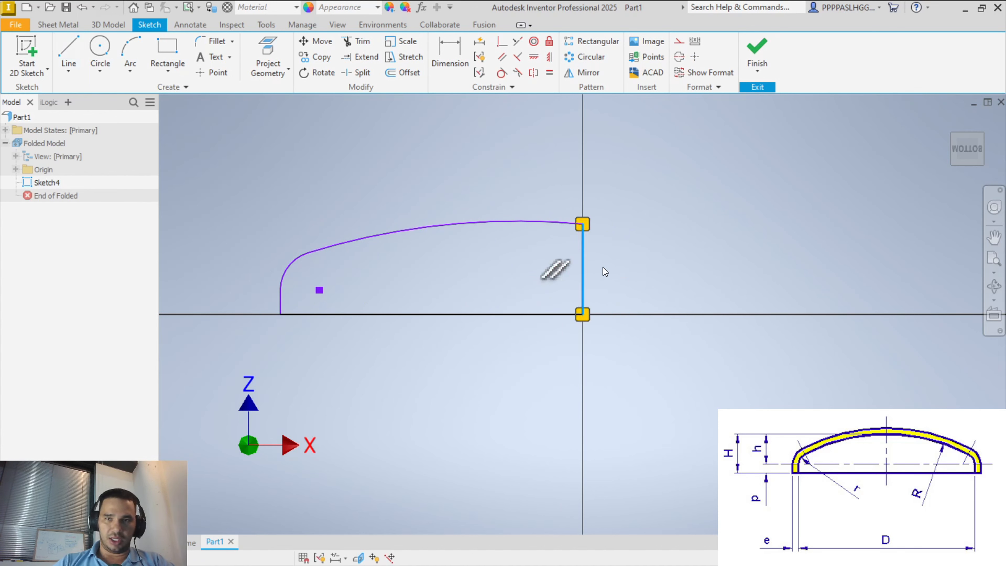
left_click(677, 61)
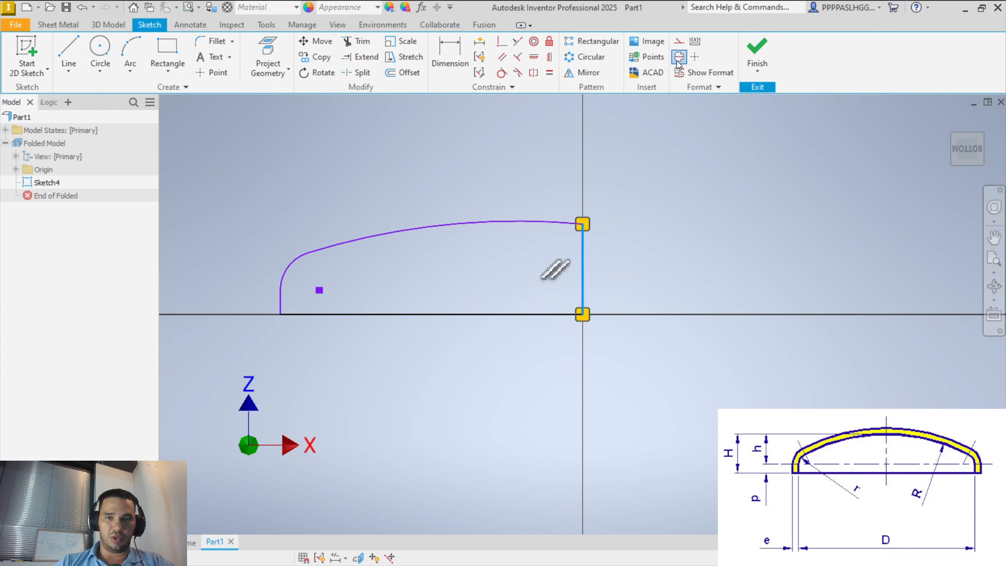
left_click(672, 137)
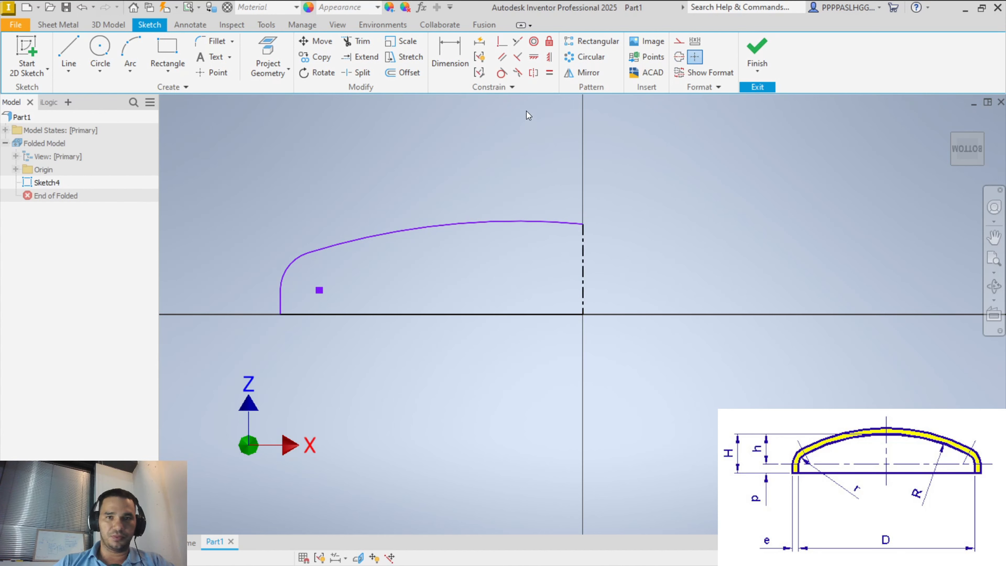
Constrain the large crown arc's center point to align vertically with the origin.
left_click(548, 64)
scroll(540, 162, "down", 5)
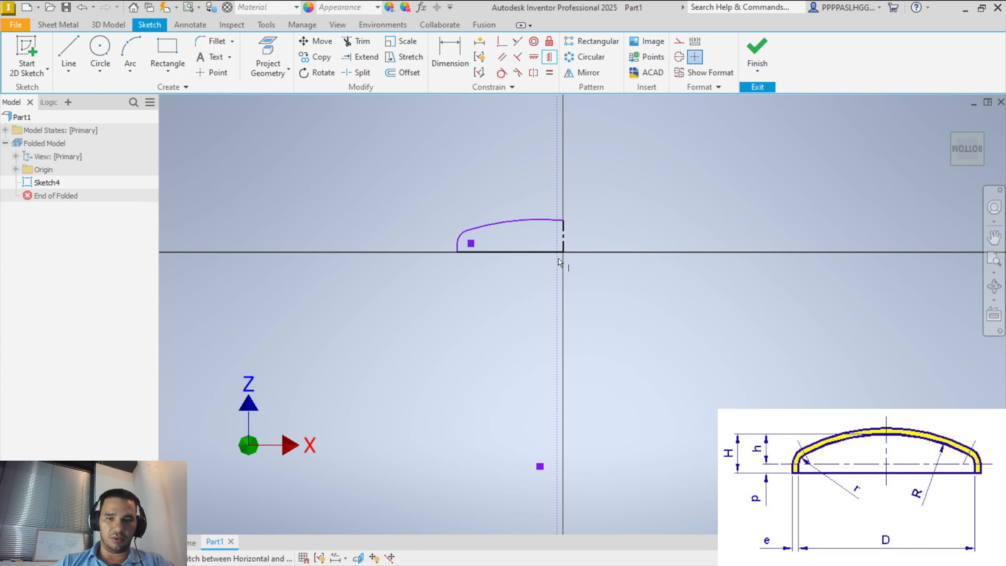
left_click(539, 466)
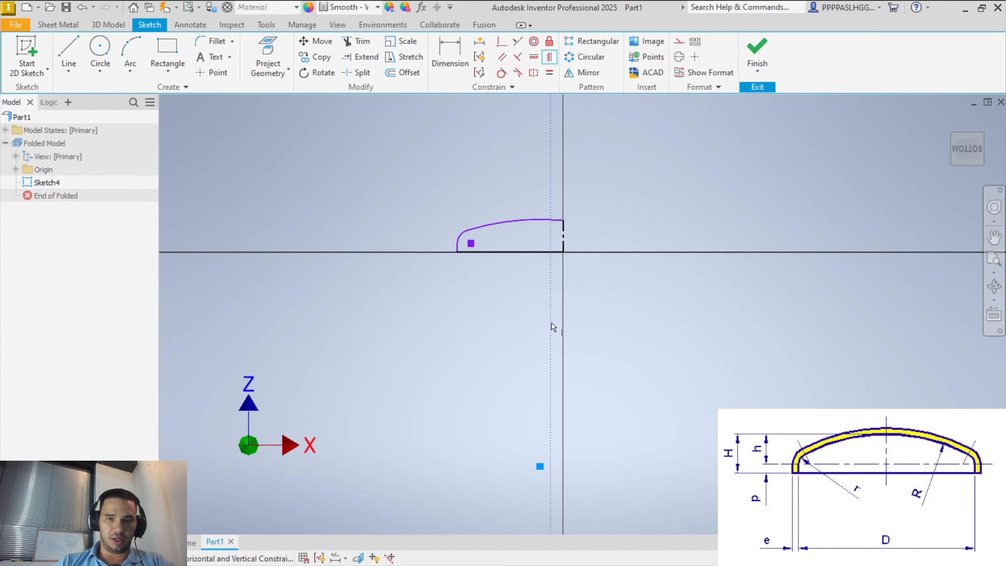
left_click(562, 252)
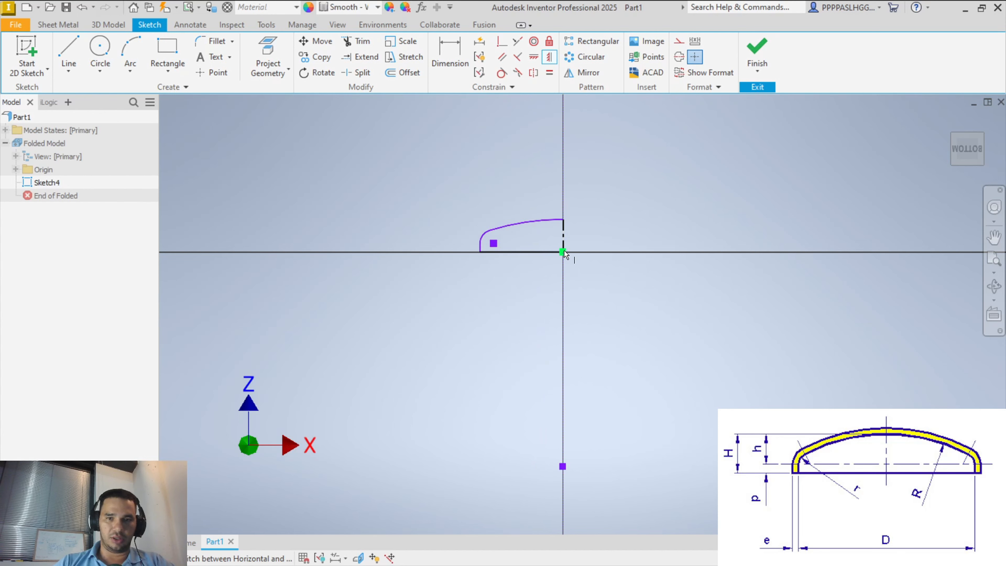
key("Escape")
Dimension the diameter from the short vertical edge to the centerline as D=500.
scroll(556, 239, "down", 3)
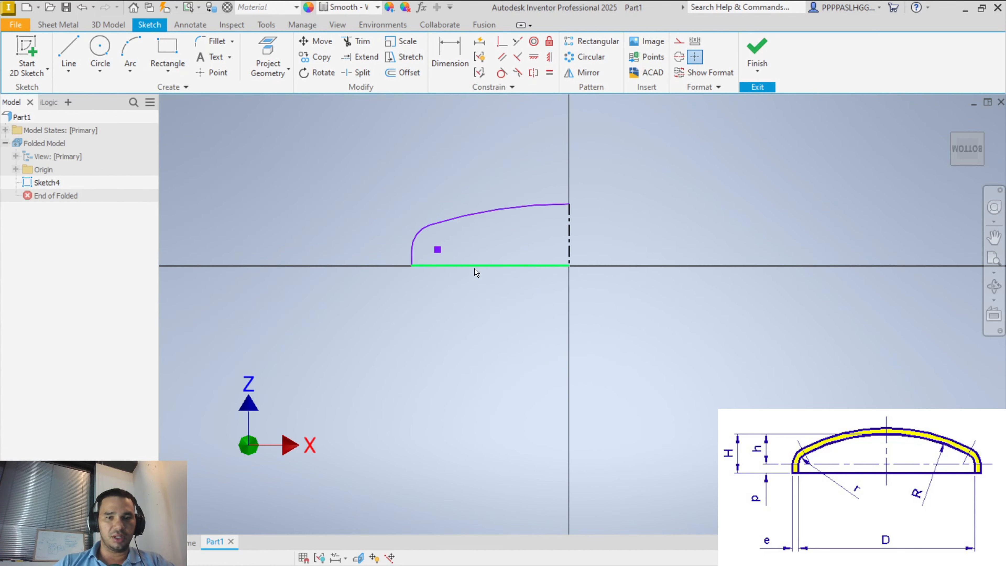
scroll(421, 262, "down", 6)
key("d")
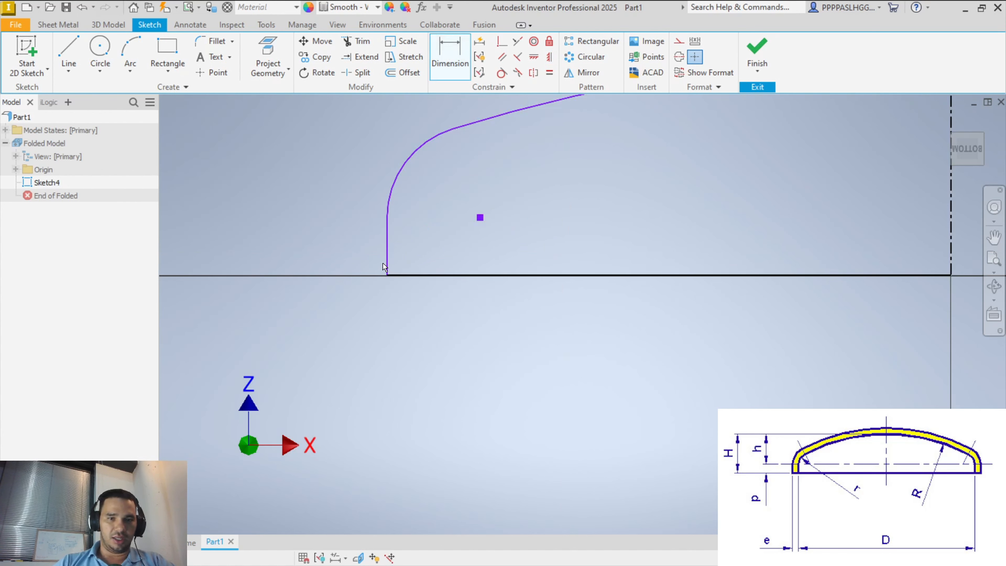
left_click(386, 260)
scroll(443, 260, "up", 3)
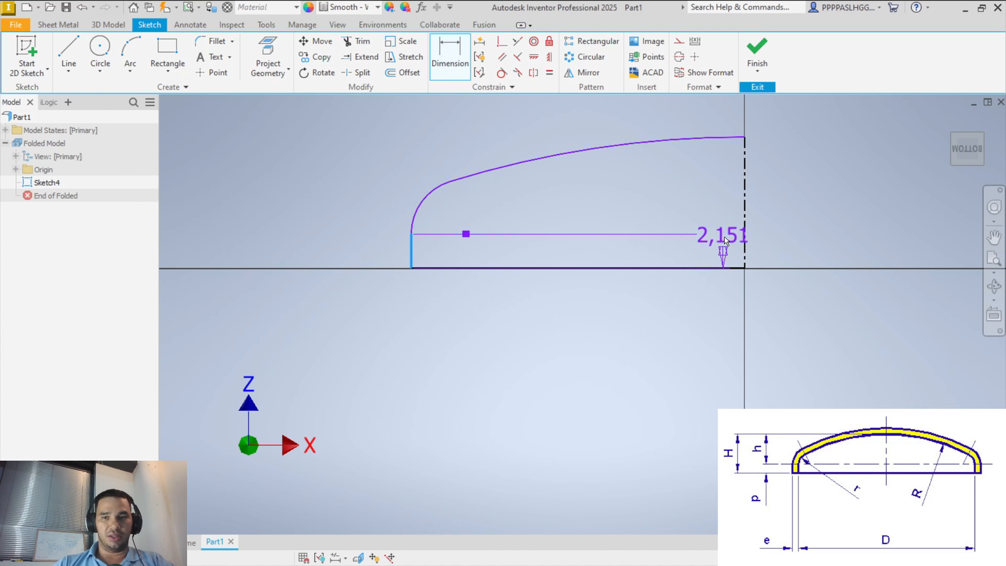
left_click(744, 234)
left_click(709, 332)
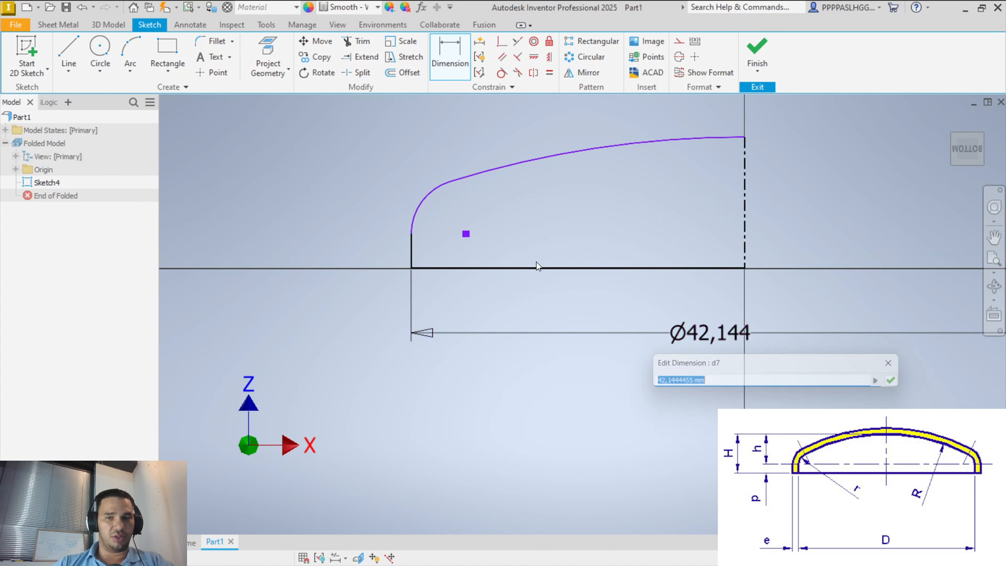
type("D")
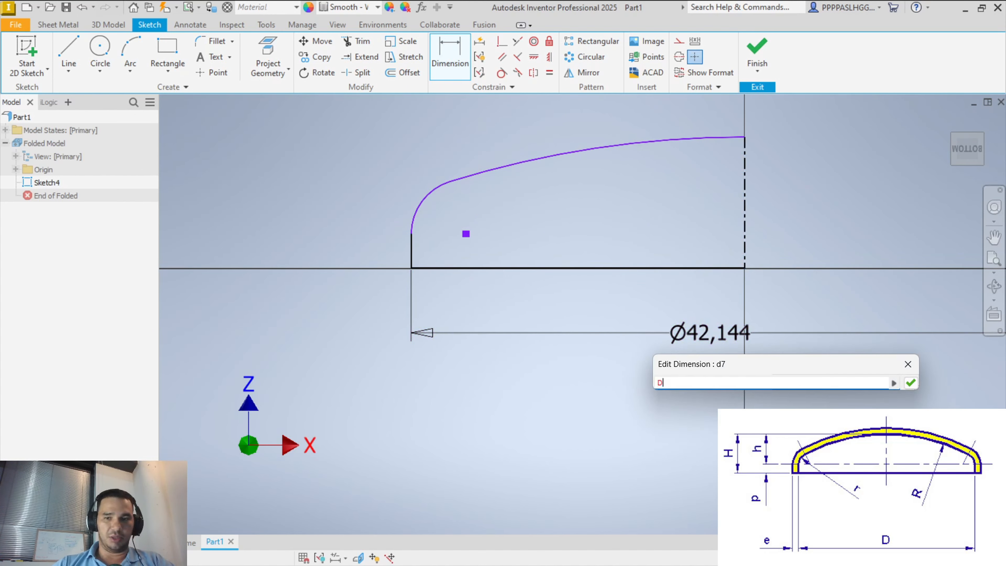
type("=500")
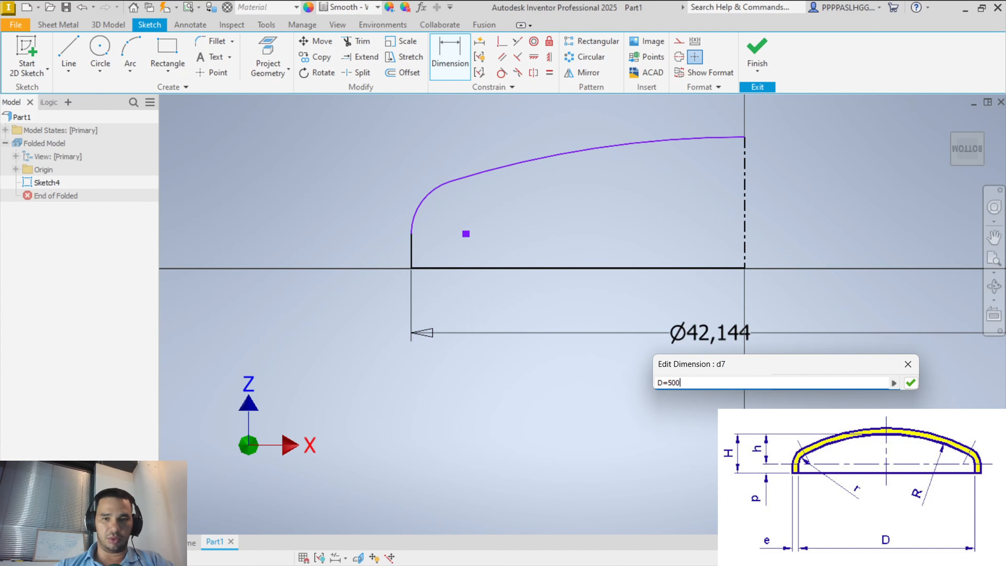
key("Return")
Dimension the short vertical edge's height as p=10.
scroll(629, 319, "up", 5)
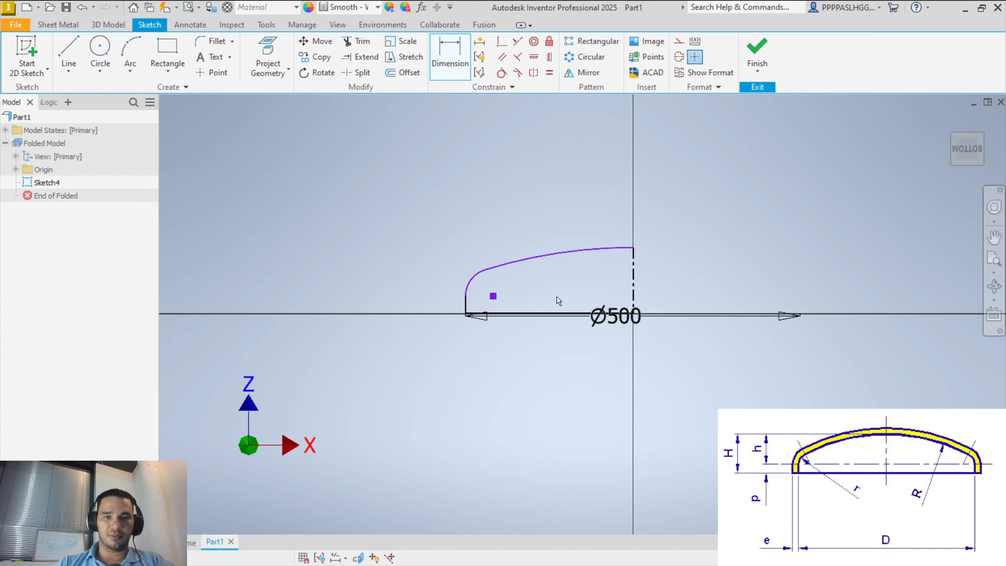
scroll(558, 301, "down", 3)
left_click(399, 313)
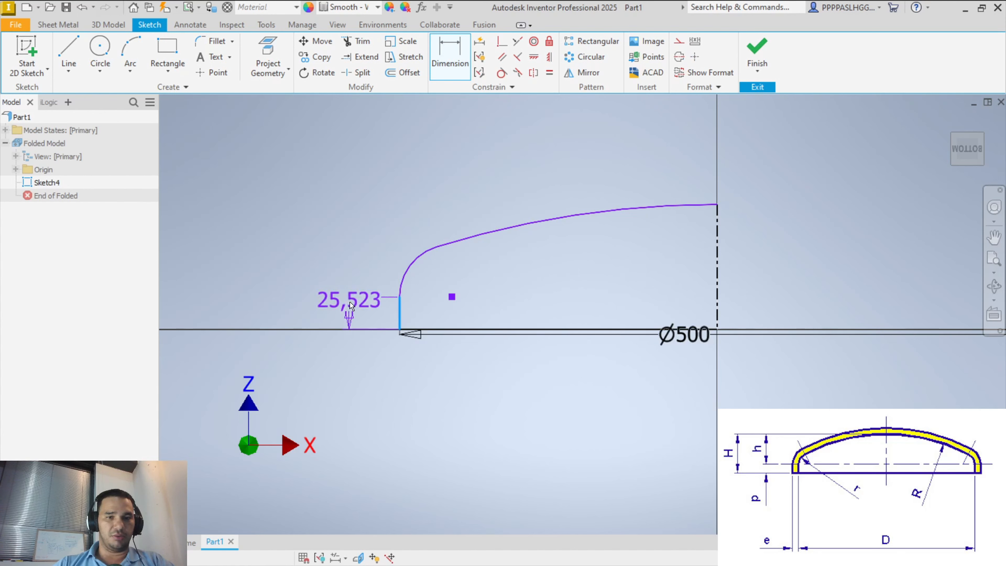
left_click(347, 301)
type("p=")
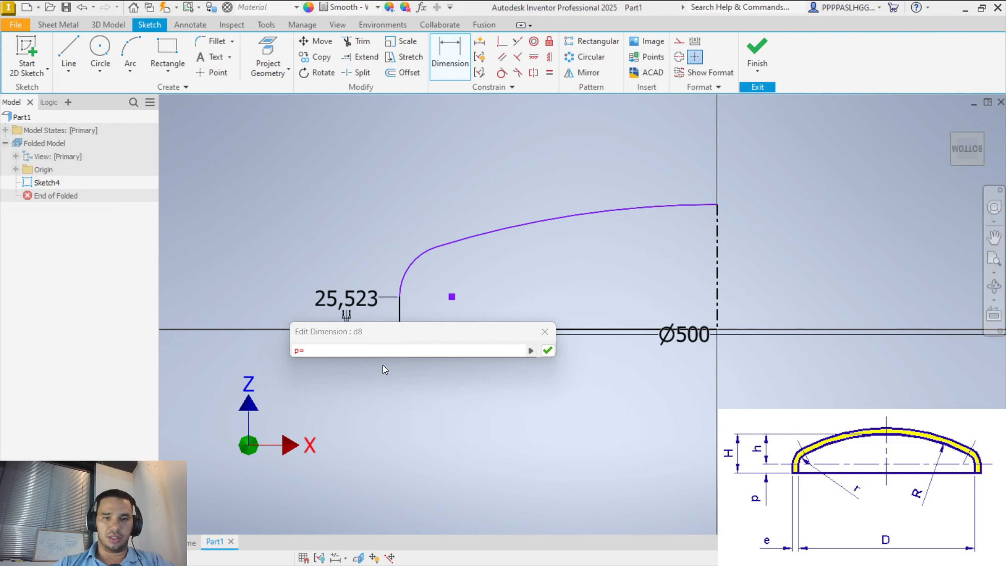
left_click(380, 351)
type("1")
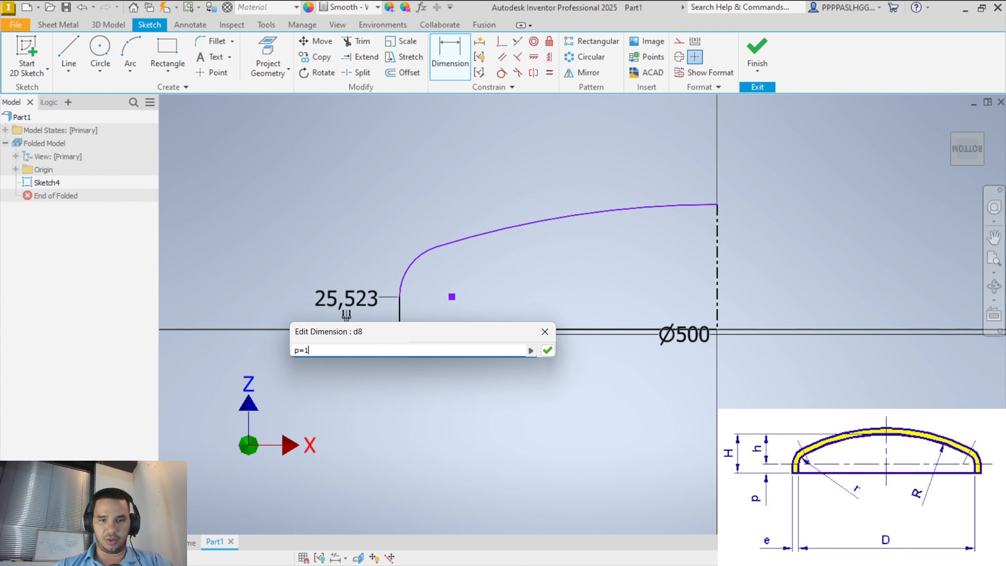
type("0")
key("Return")
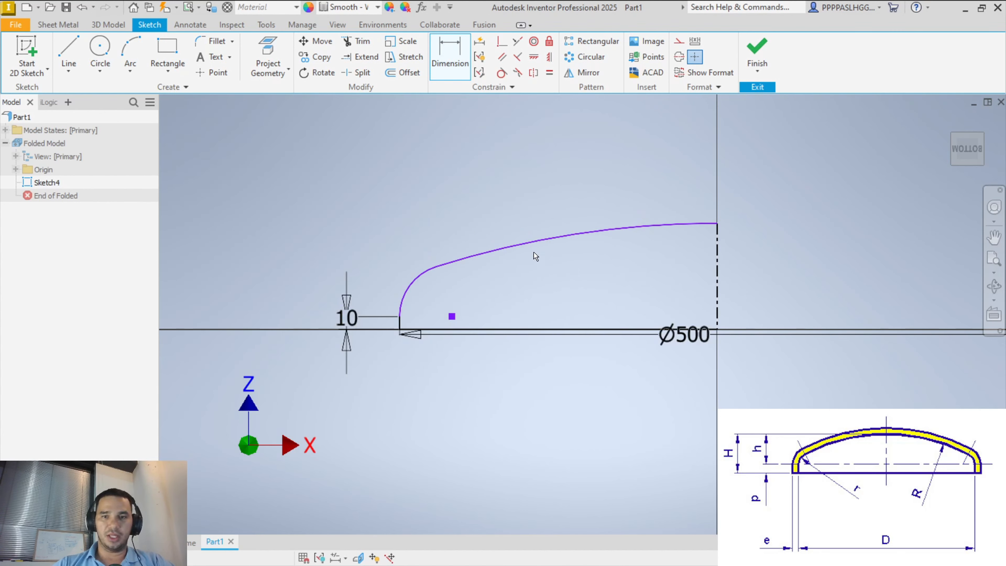
Dimension the large crown arc's radius with the equation R=D.
left_click(534, 243)
left_click(535, 278)
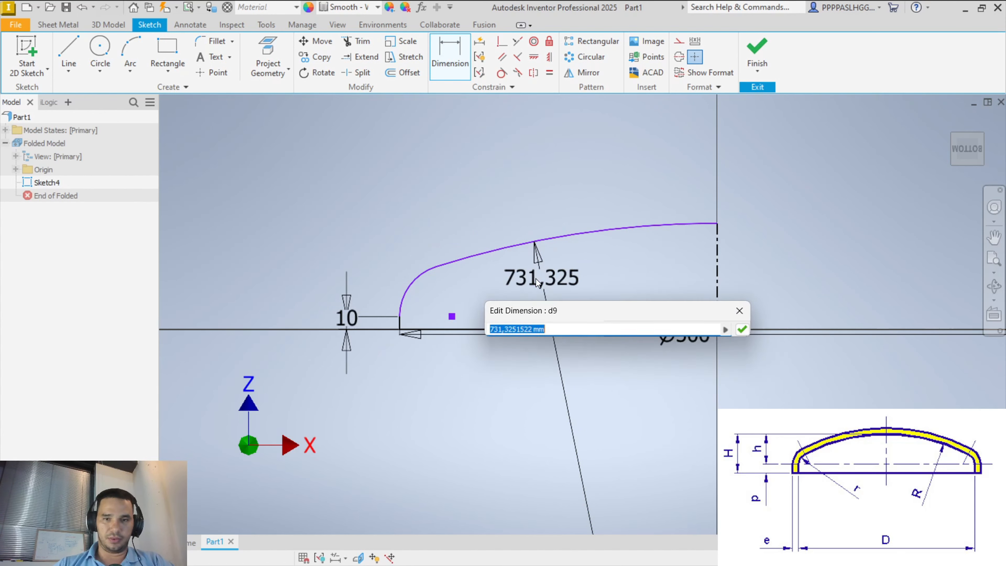
type("R=D")
key("Return")
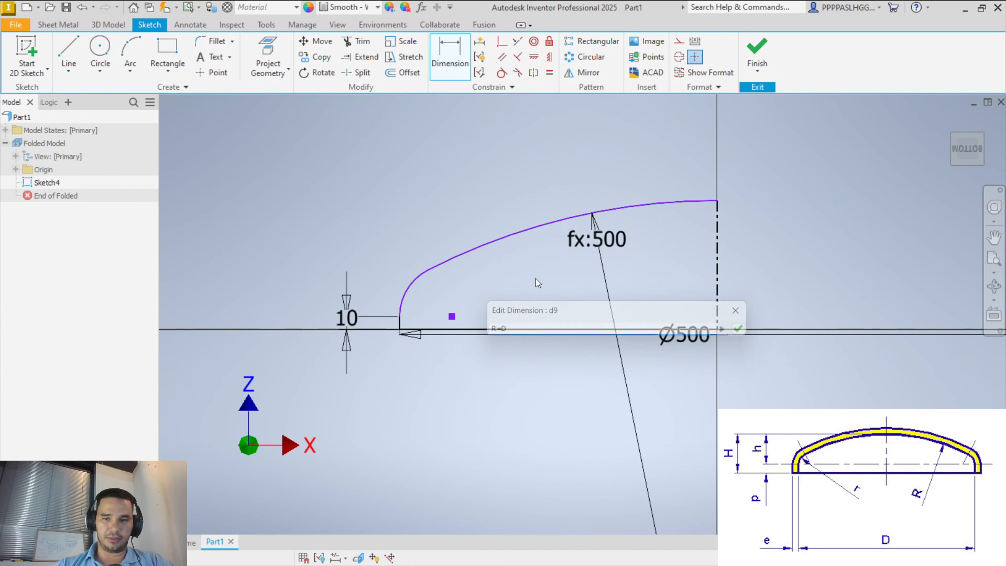
Dimension the small knuckle arc's radius with the equation r=0,1*D.
left_click(419, 285)
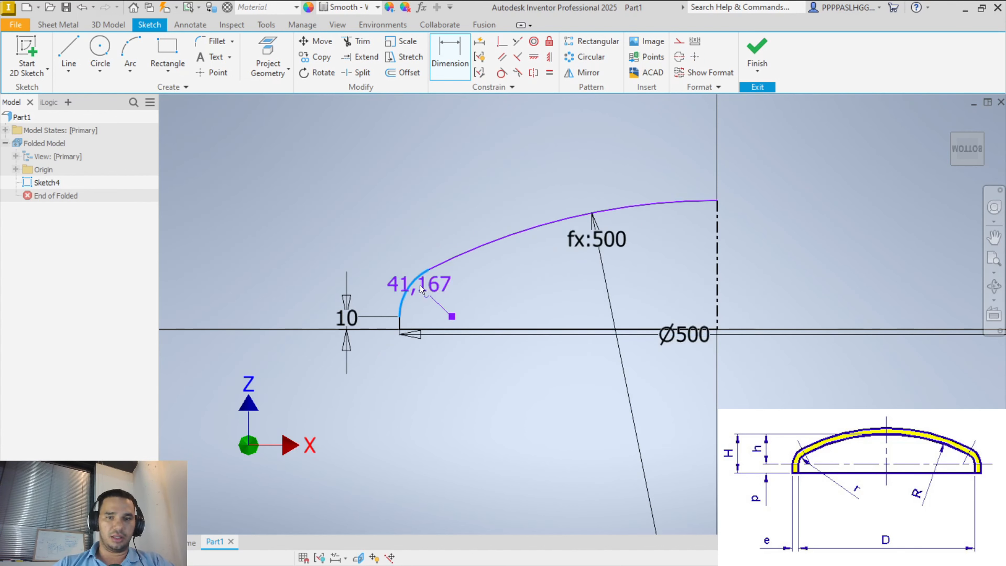
left_click(433, 303)
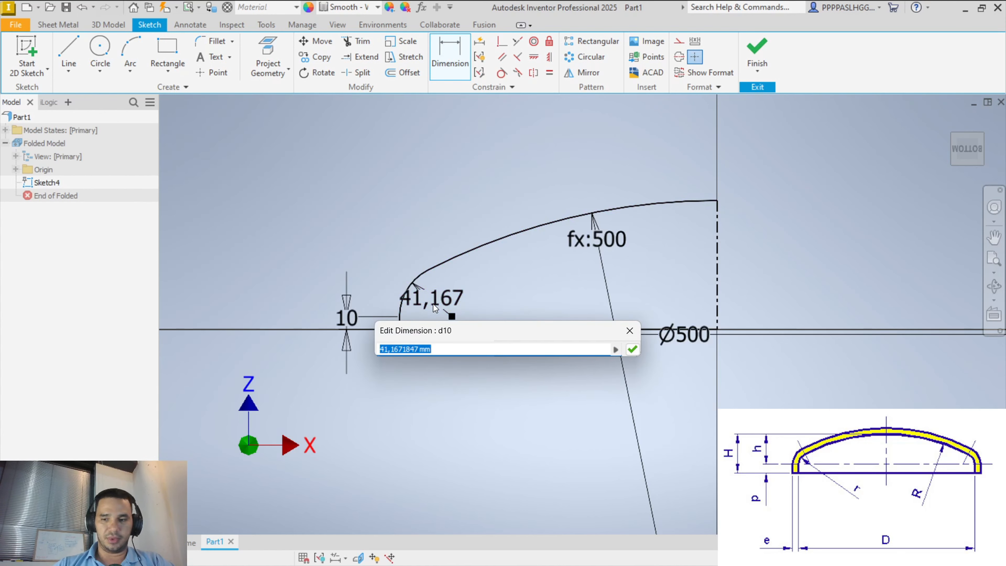
type("r=0,1*D")
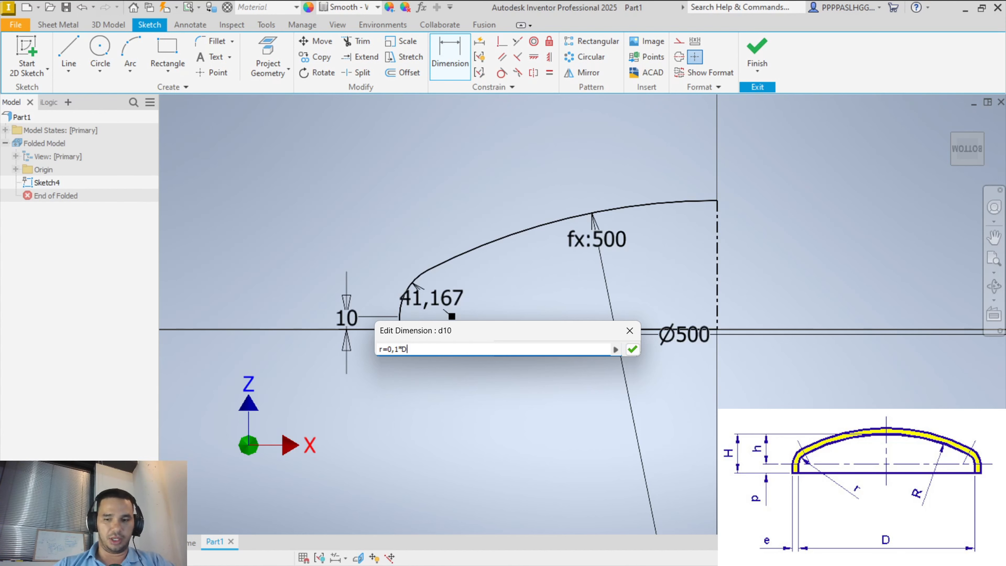
key("Return")
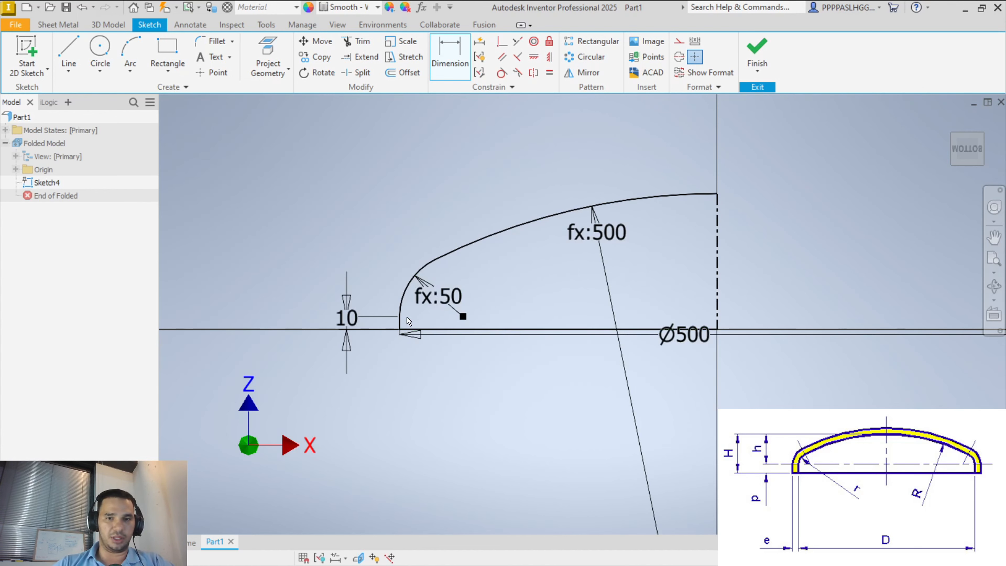
scroll(386, 299, "up", 5)
scroll(383, 295, "down", 3)
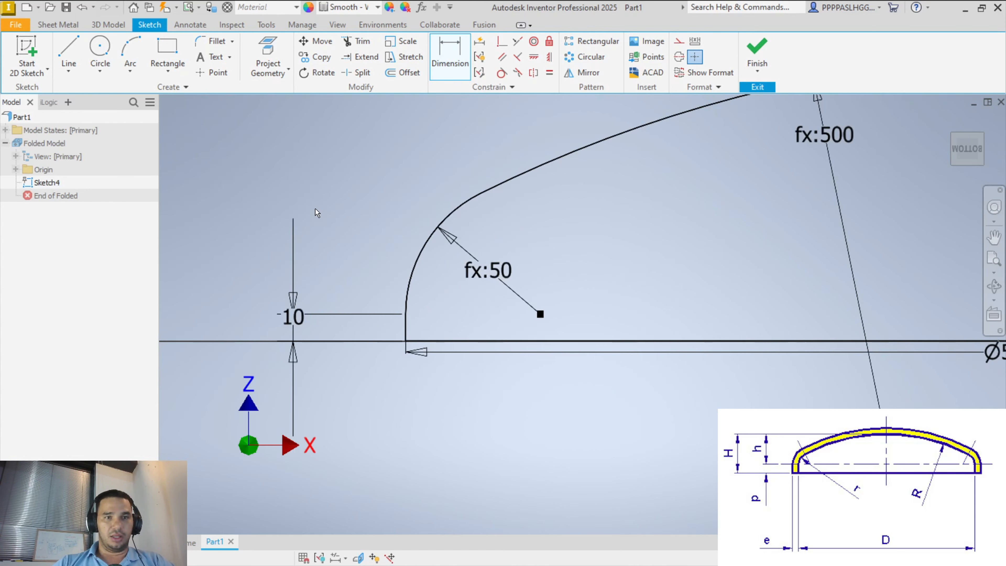
key("Escape")
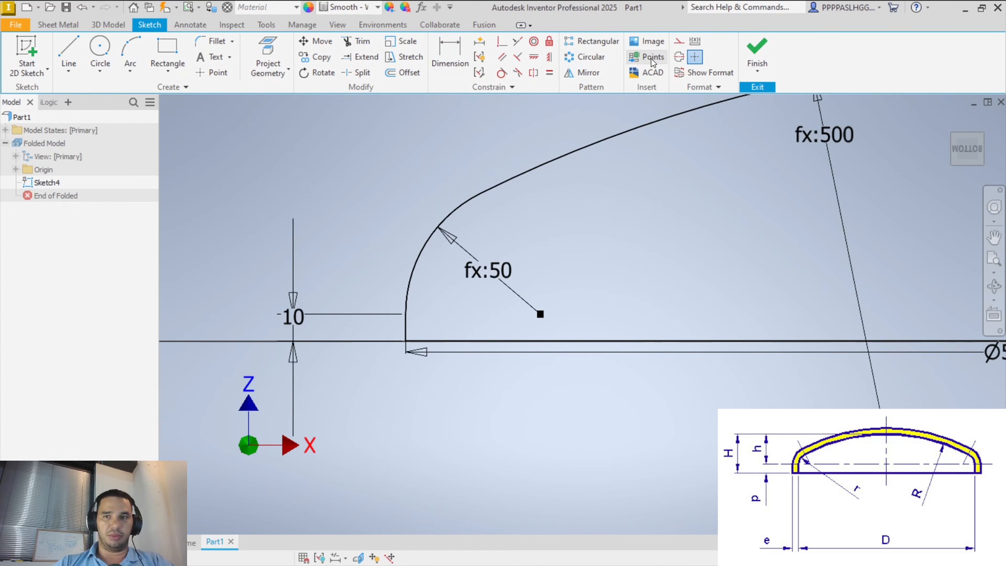
Change the profile's horizontal base line to construction geometry.
left_click(679, 40)
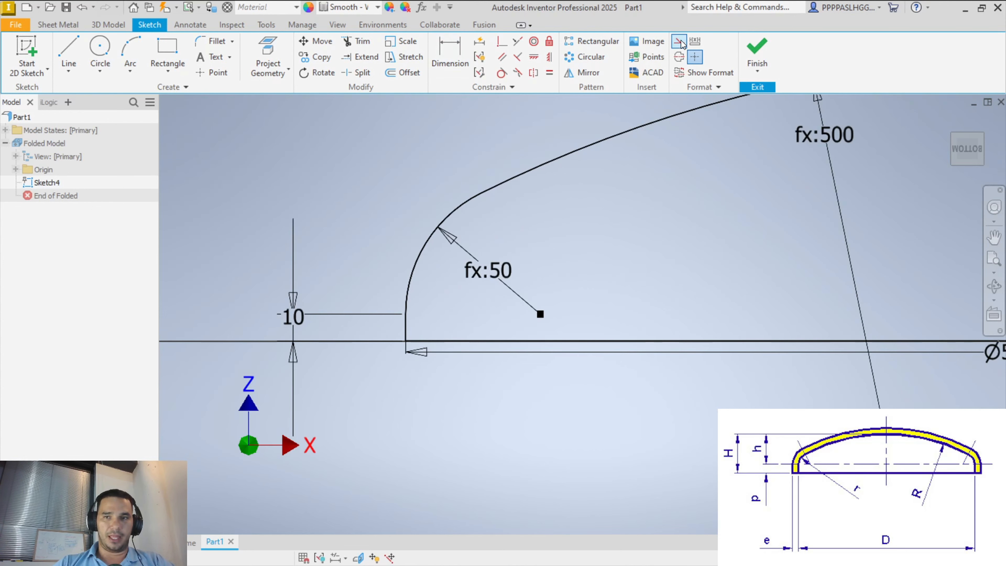
left_click(583, 342)
left_click(585, 324)
left_click(591, 342)
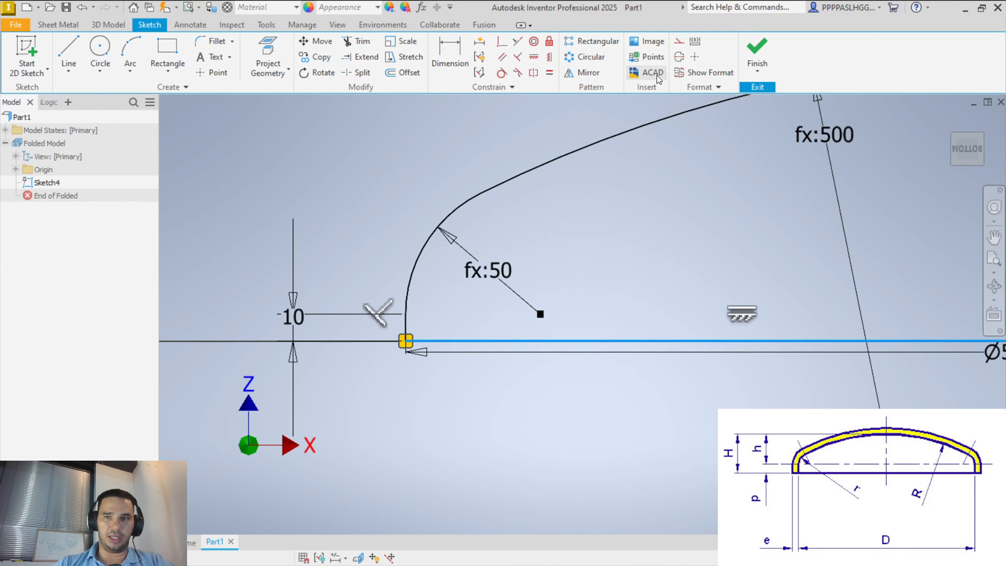
left_click(677, 41)
left_click(630, 241)
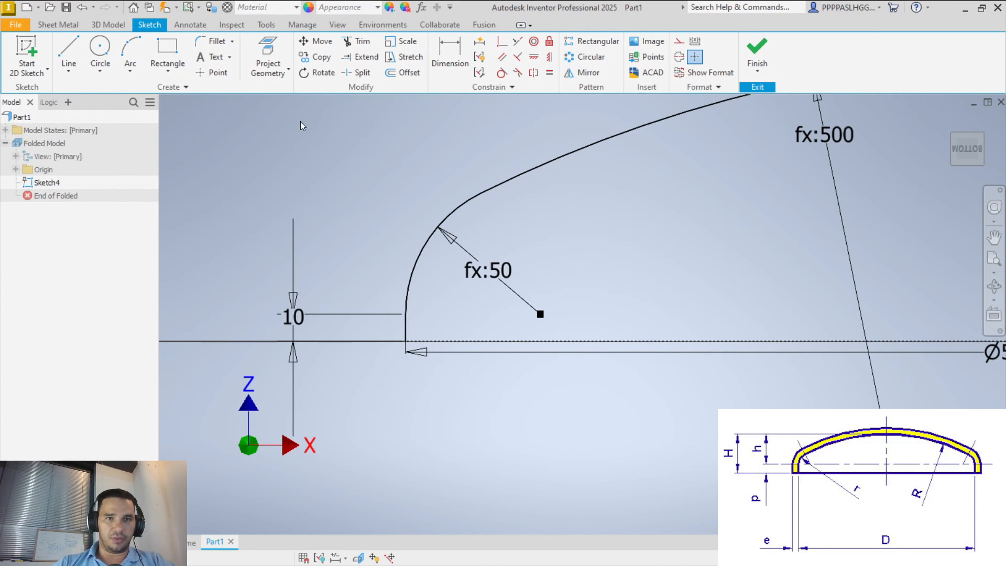
Offset the half-profile outward by the thickness e=3/16".
left_click(402, 73)
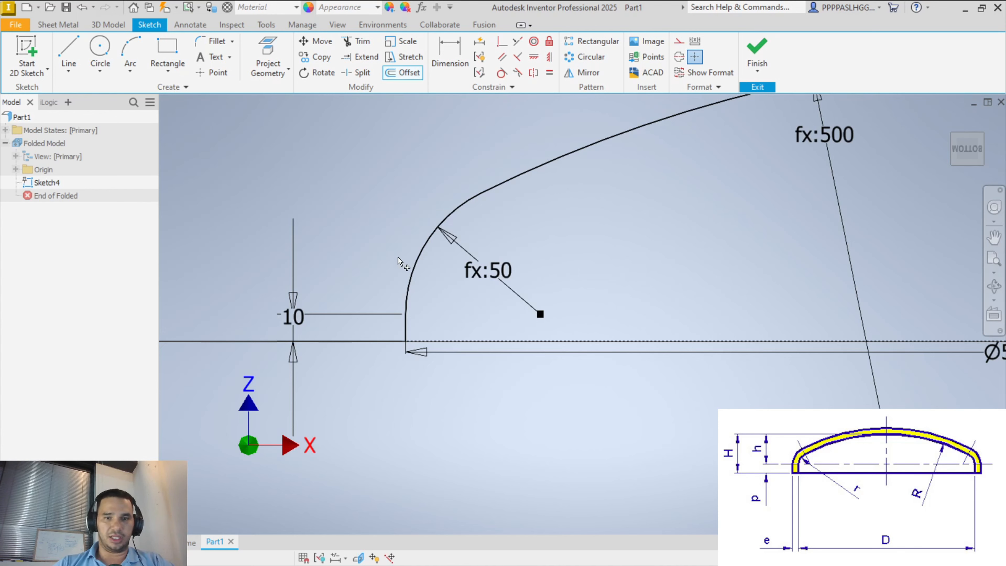
left_click(401, 327)
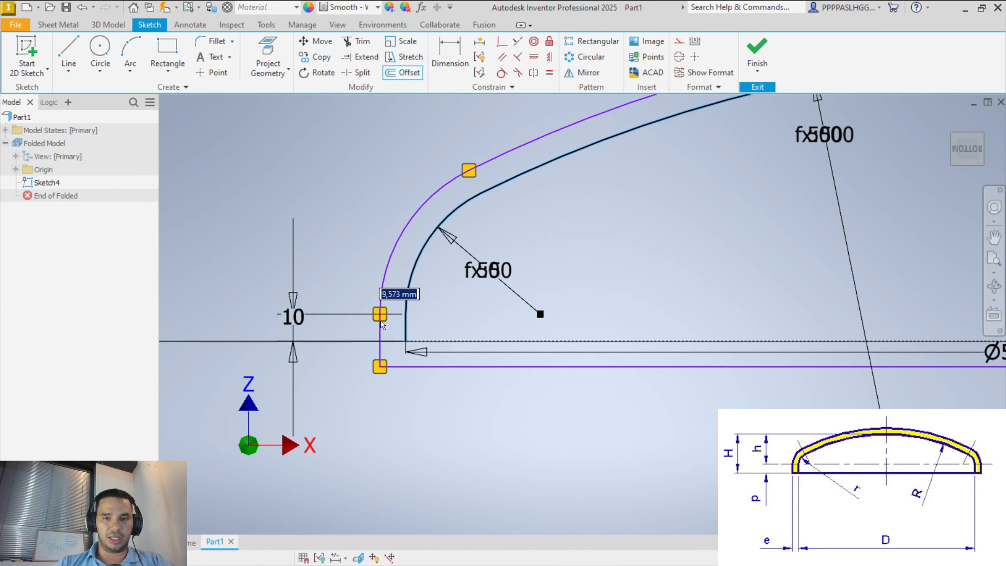
type("e")
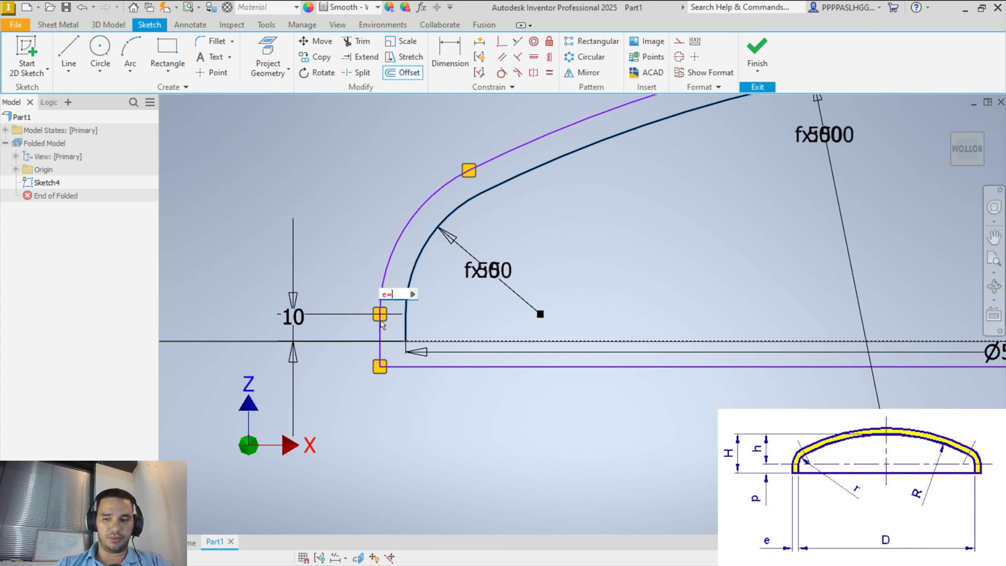
type("=3/16\"")
key("Return")
Delete the horizontal base line of the outer offset profile.
scroll(400, 347, "down", 3)
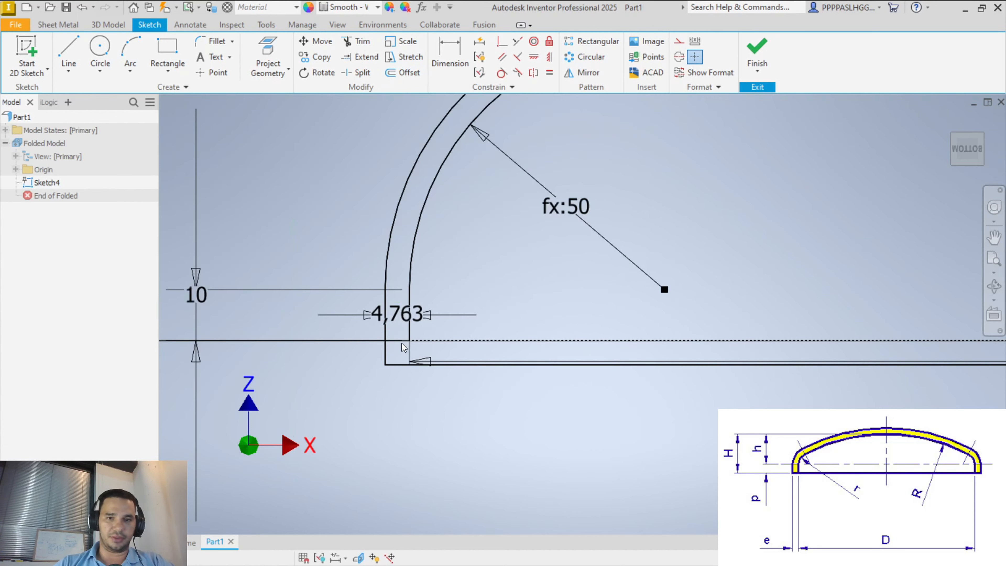
key("Escape")
left_click(390, 245)
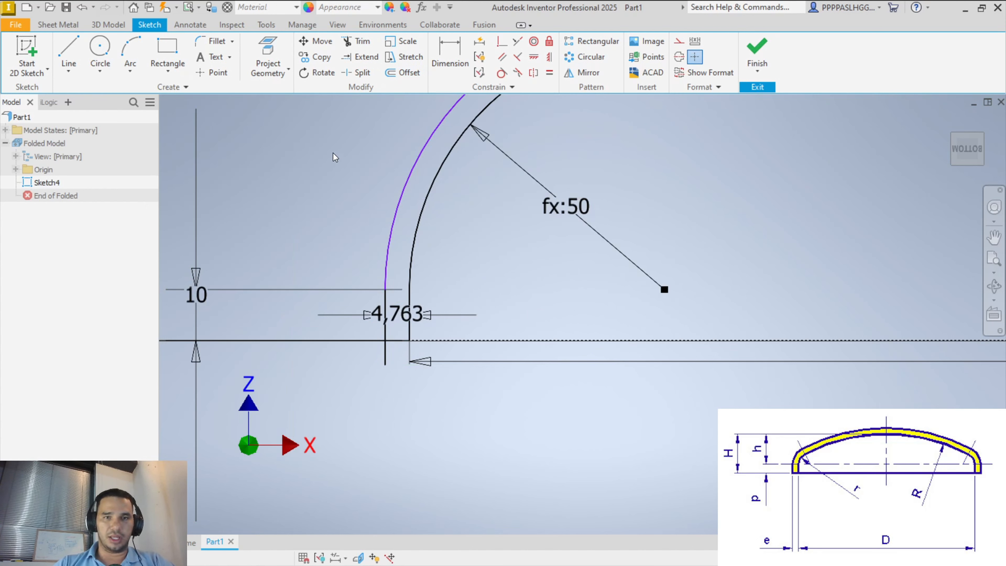
Align the outer profile's lower endpoint horizontally with the inner one and close the gap between them with a line.
left_click(533, 56)
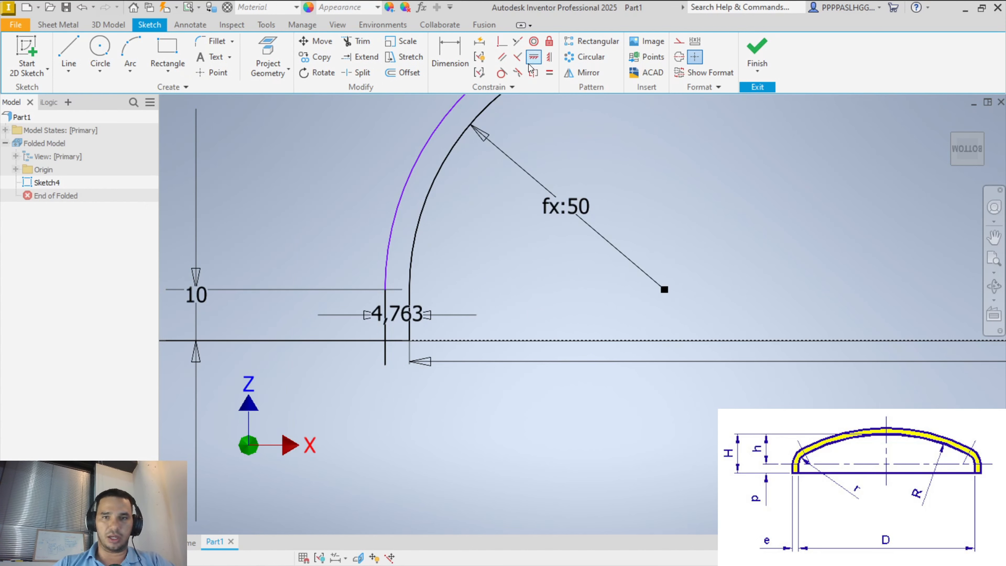
left_click(409, 340)
left_click(386, 364)
key("Escape")
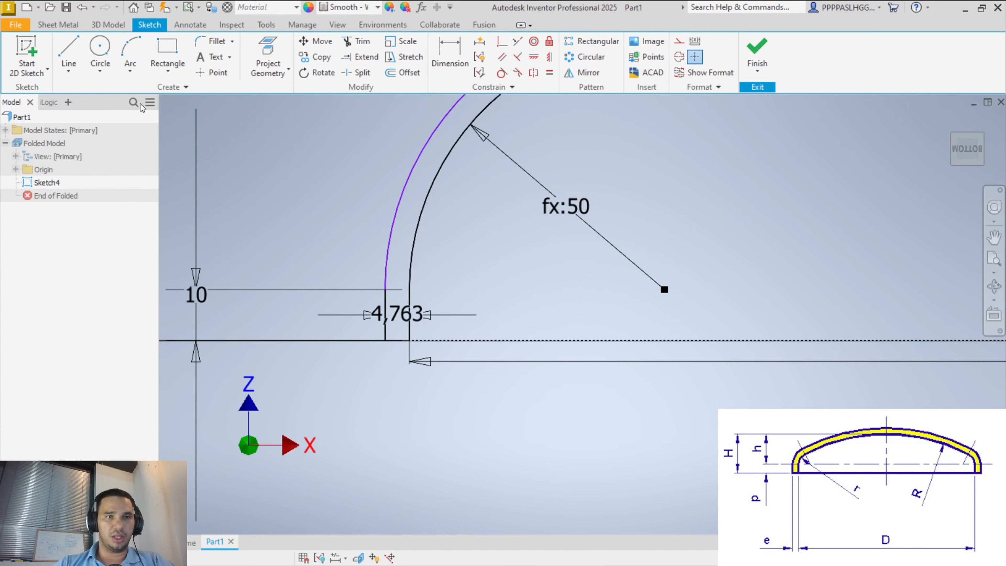
key("l")
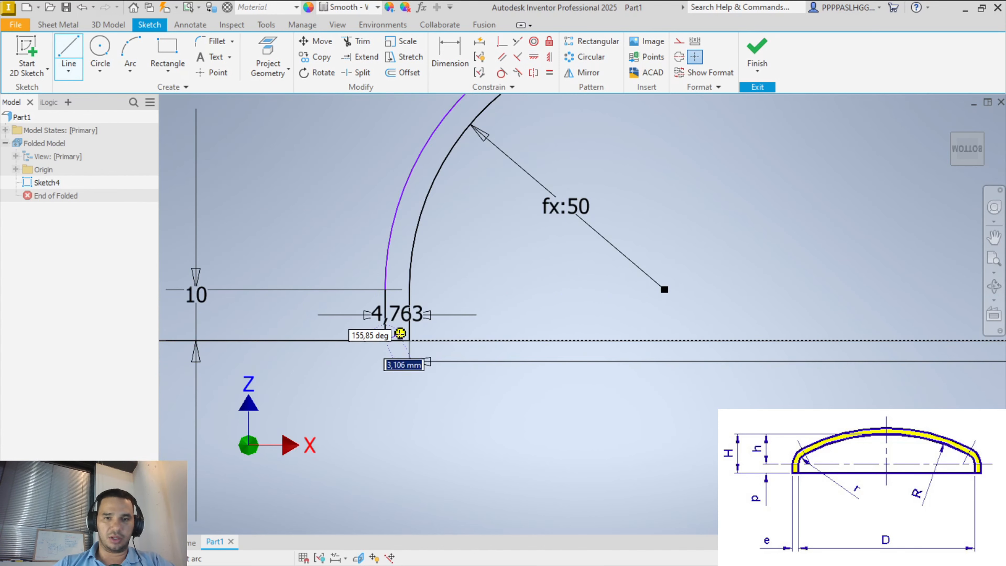
key("Escape")
scroll(423, 274, "down", 4)
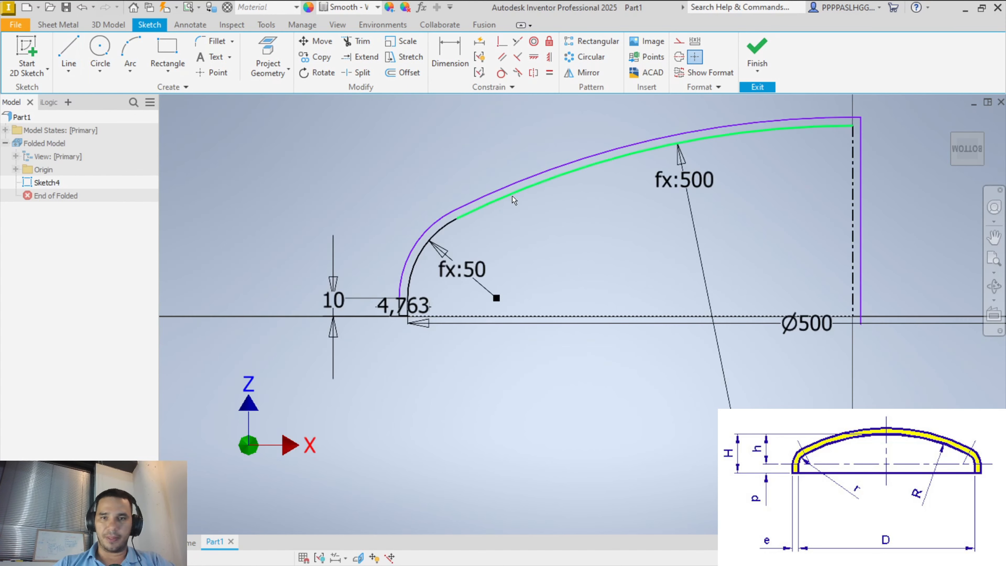
key("o")
left_click(453, 208)
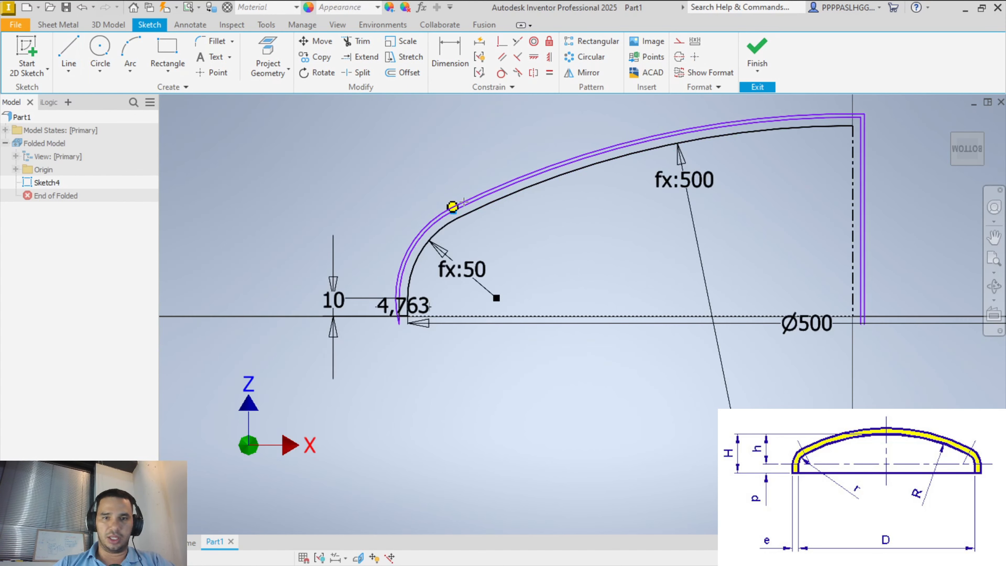
left_click(467, 203)
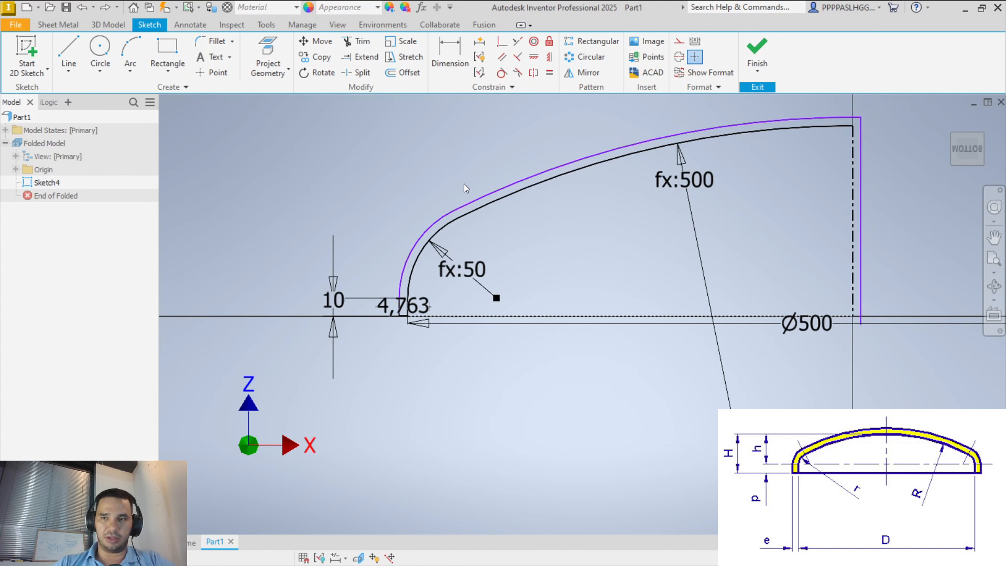
Delete the offset copy of the center axis line and close the two crown arcs' upper ends with a vertical line.
left_click(861, 169)
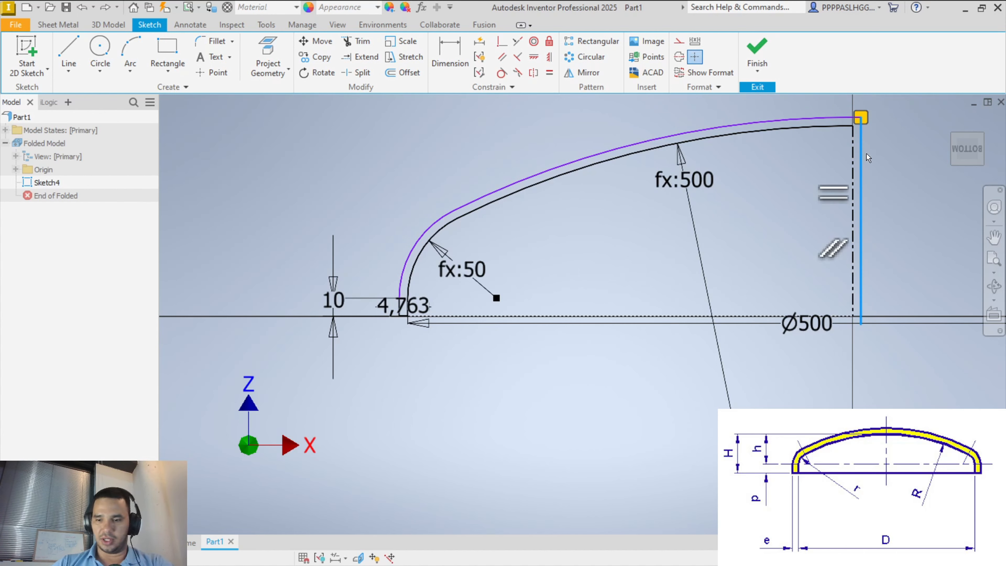
key("Delete")
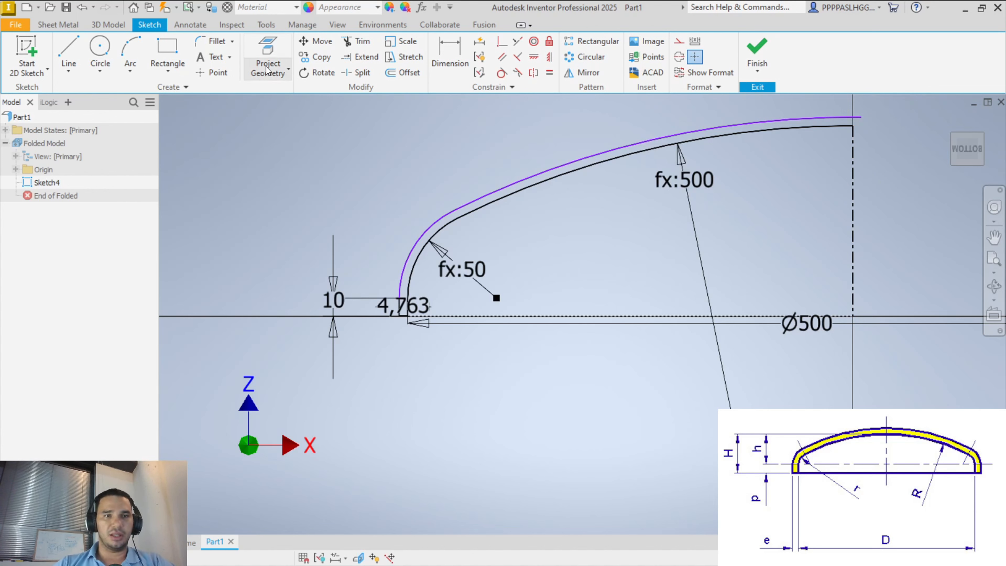
left_click(69, 56)
scroll(863, 115, "up", 3)
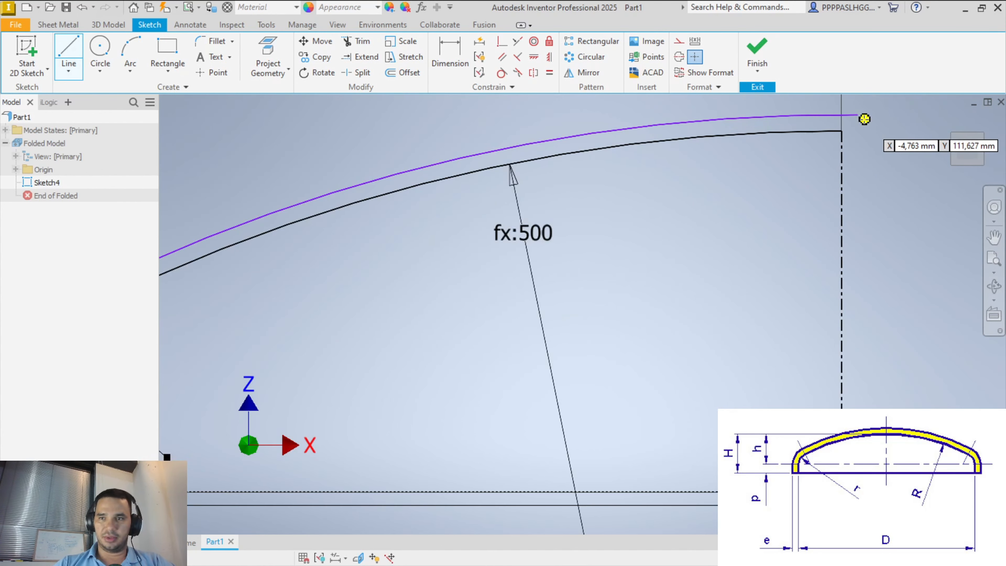
left_click(856, 115)
left_click(840, 130)
key("Escape")
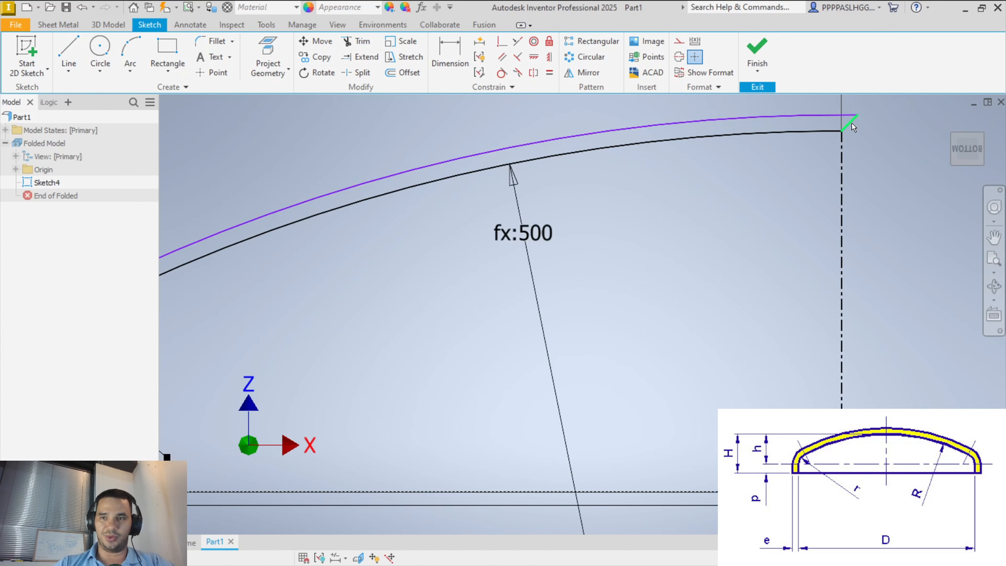
left_click(549, 56)
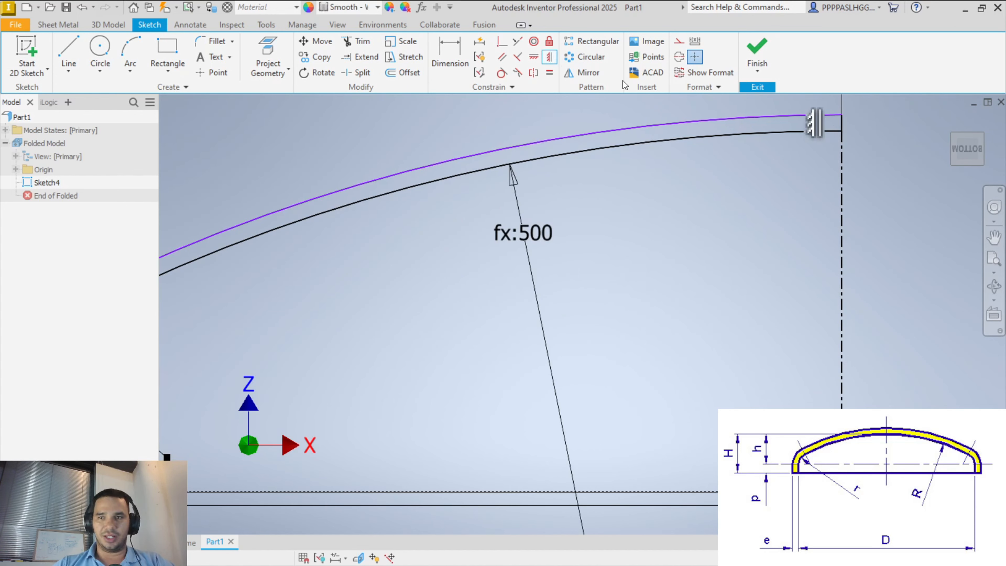
Apply an Equal constraint between the inner and outer short vertical edges of the profile.
scroll(794, 179, "down", 5)
scroll(577, 240, "up", 2)
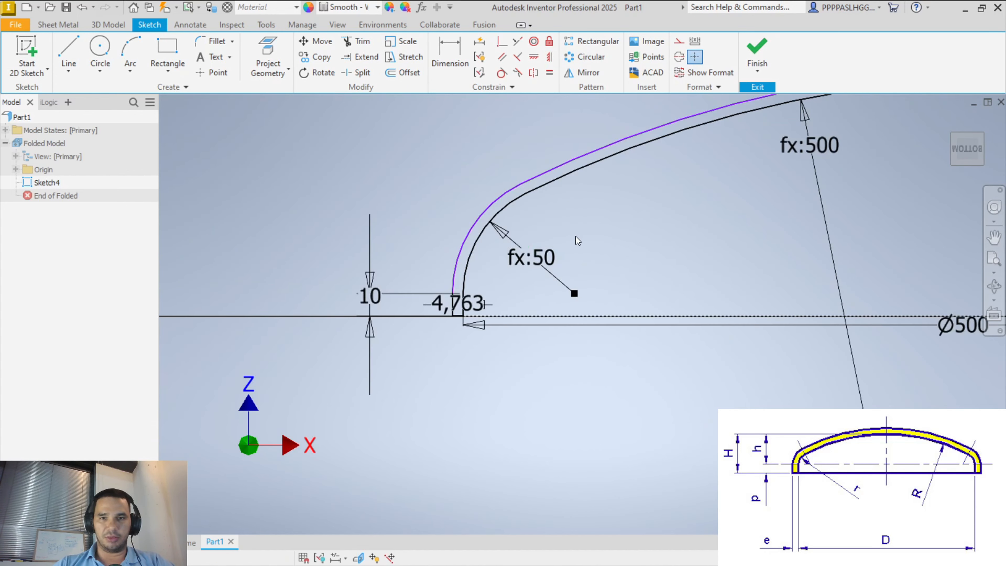
left_click_drag(502, 201, 512, 161)
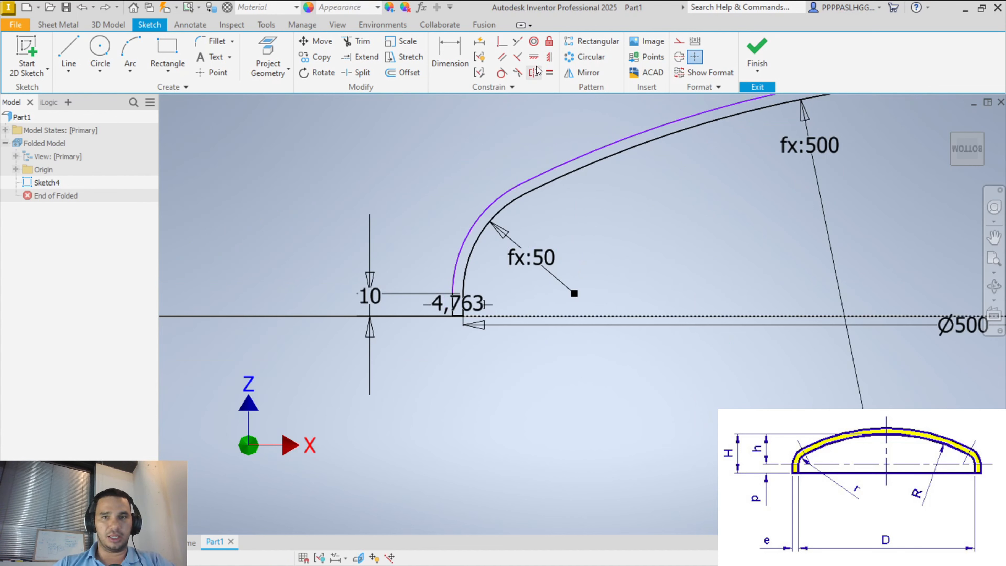
left_click(549, 72)
scroll(499, 242, "up", 3)
left_click(435, 354)
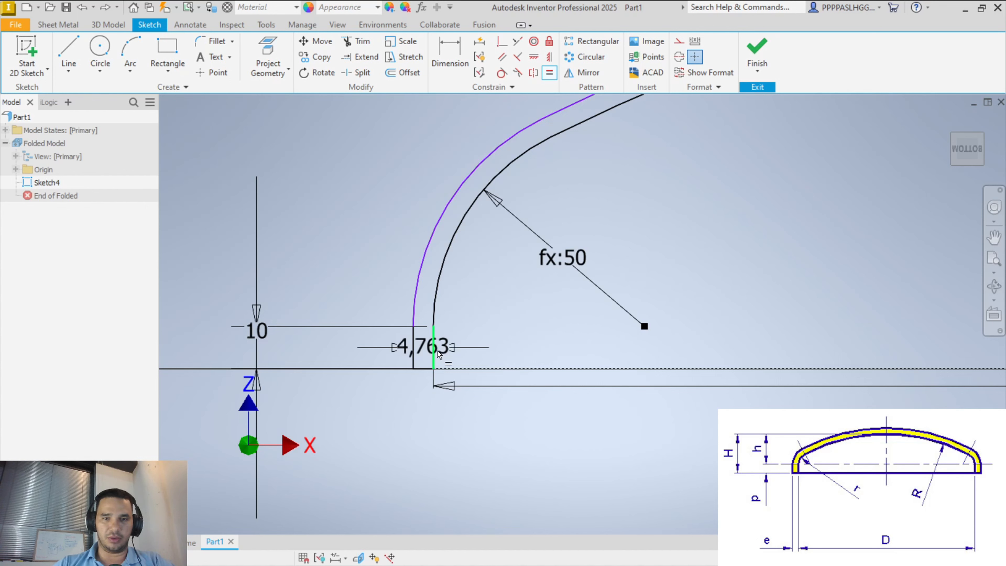
left_click(413, 347)
key("Escape")
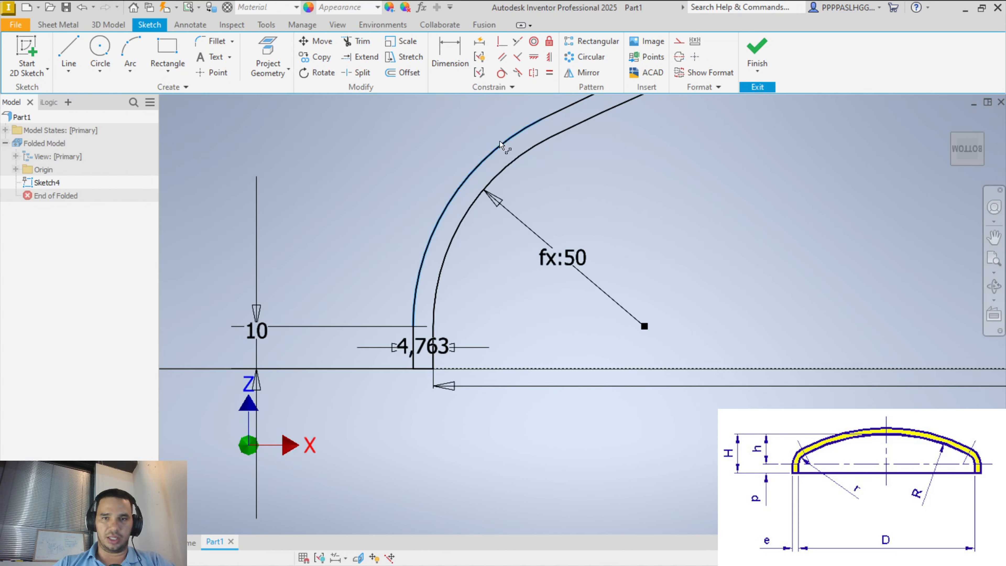
left_click(543, 125)
left_click(543, 124)
Revolve the closed wall profile a full 360 degrees around the vertical centerline.
scroll(549, 175, "down", 5)
left_click(754, 133)
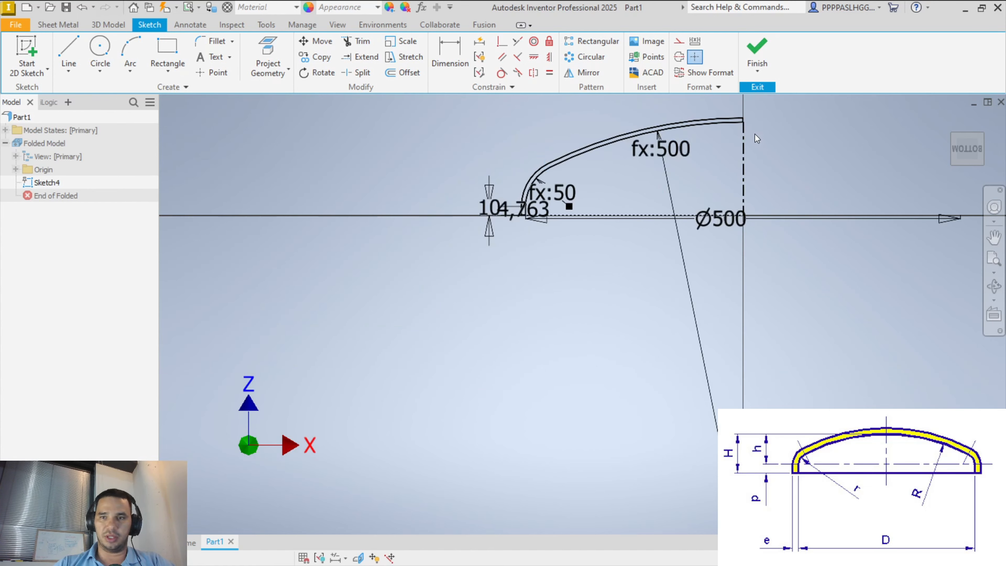
scroll(758, 119, "up", 4)
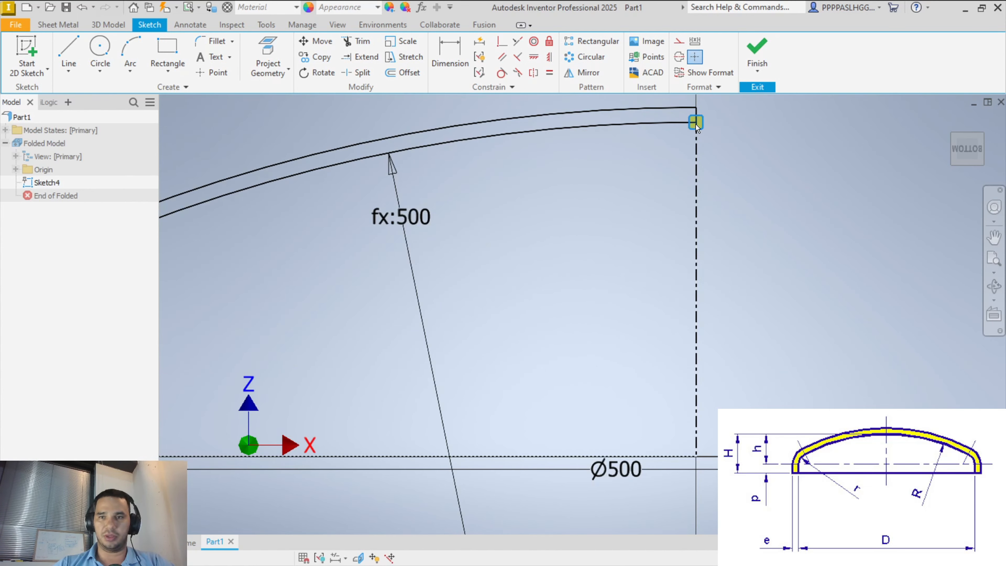
scroll(681, 147, "down", 5)
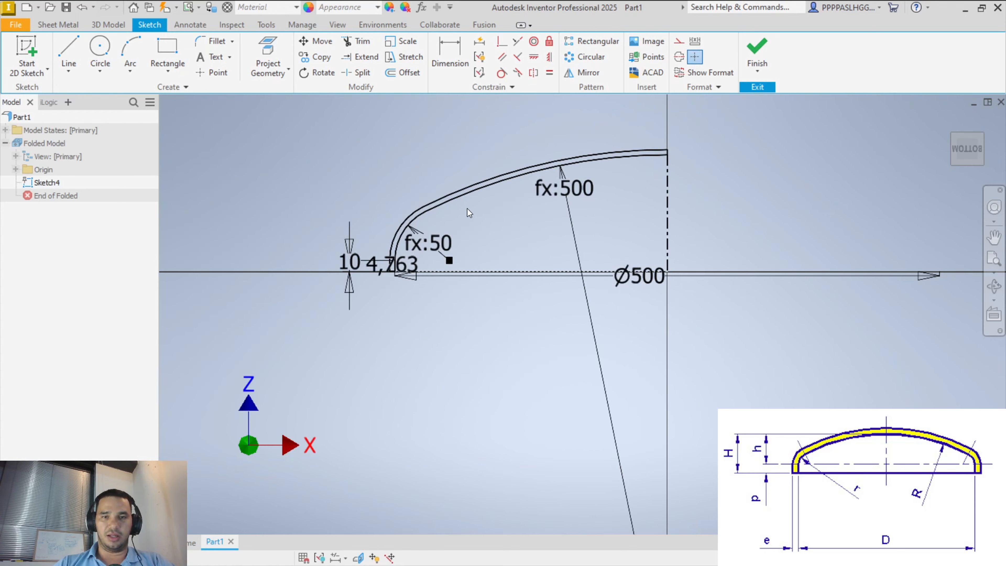
key("r")
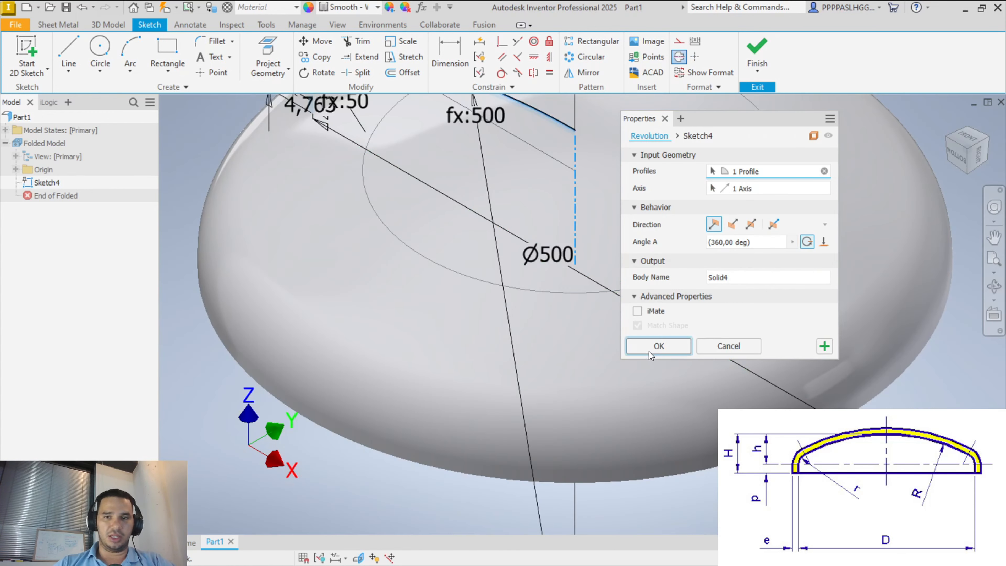
left_click(647, 349)
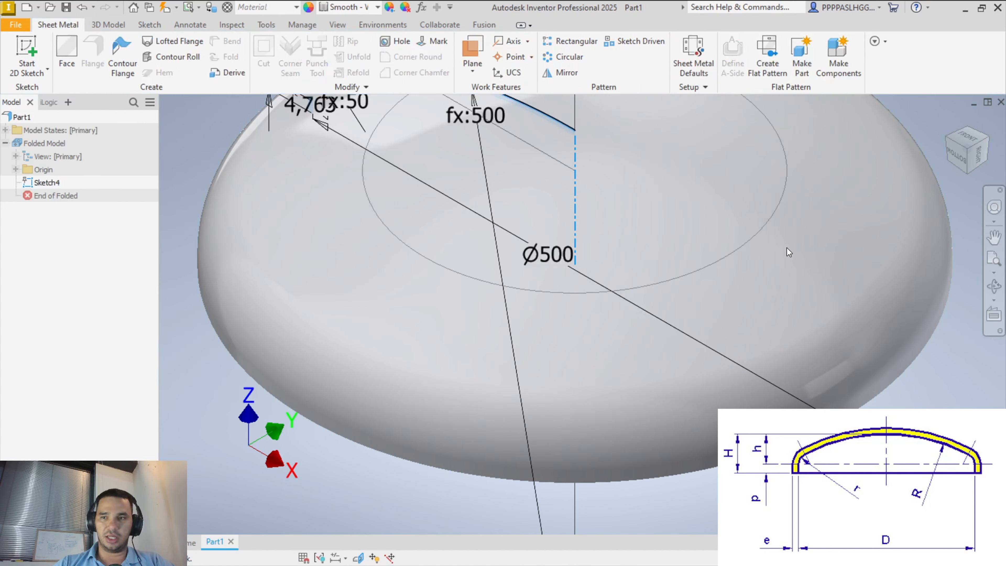
Add a new iLogic form to the part.
left_click(965, 174)
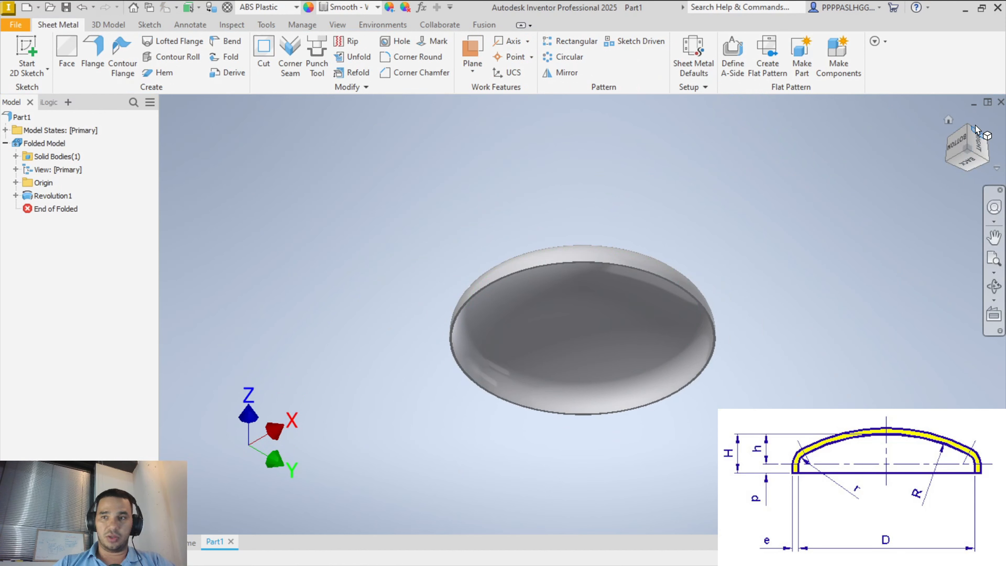
left_click(948, 119)
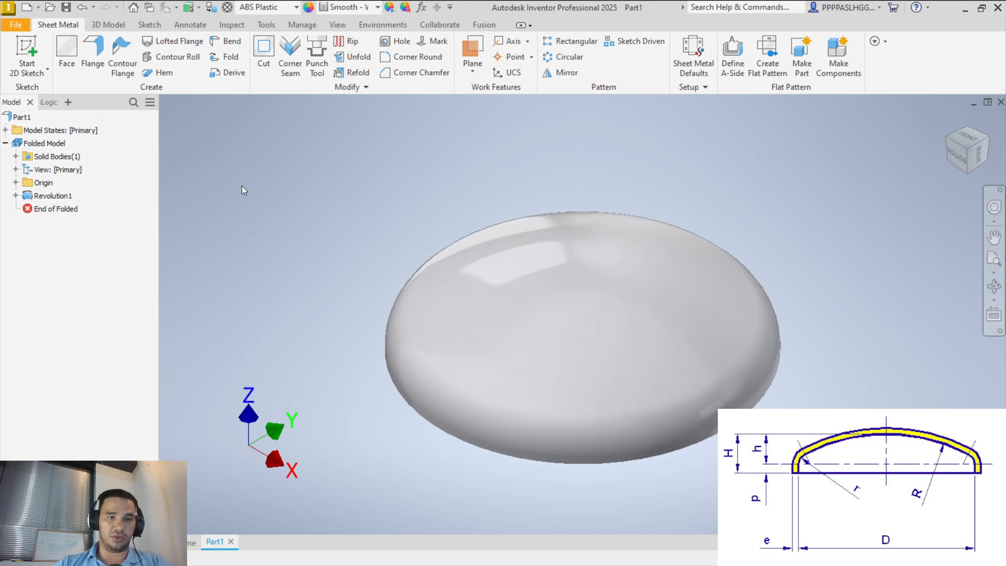
left_click(48, 102)
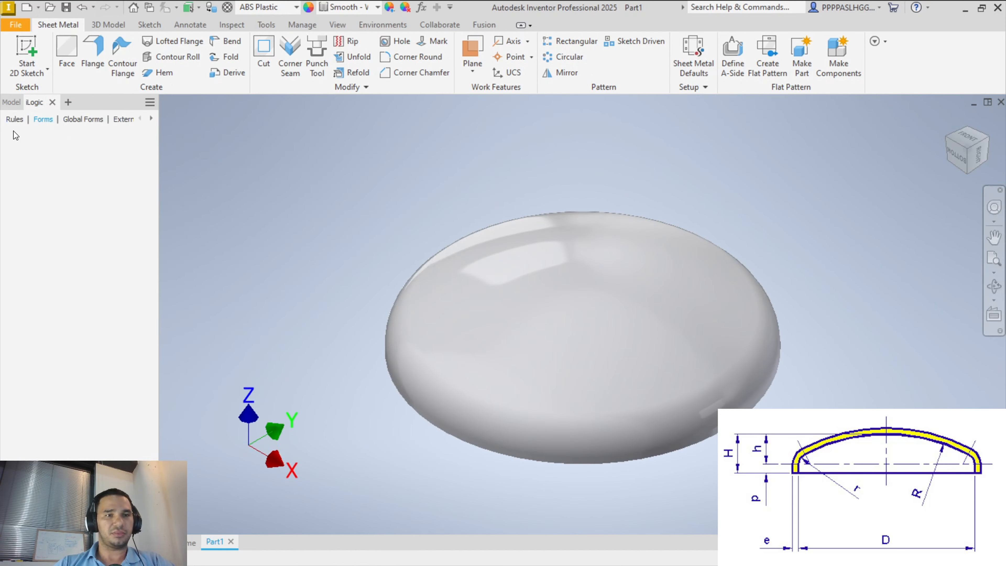
left_click(13, 104)
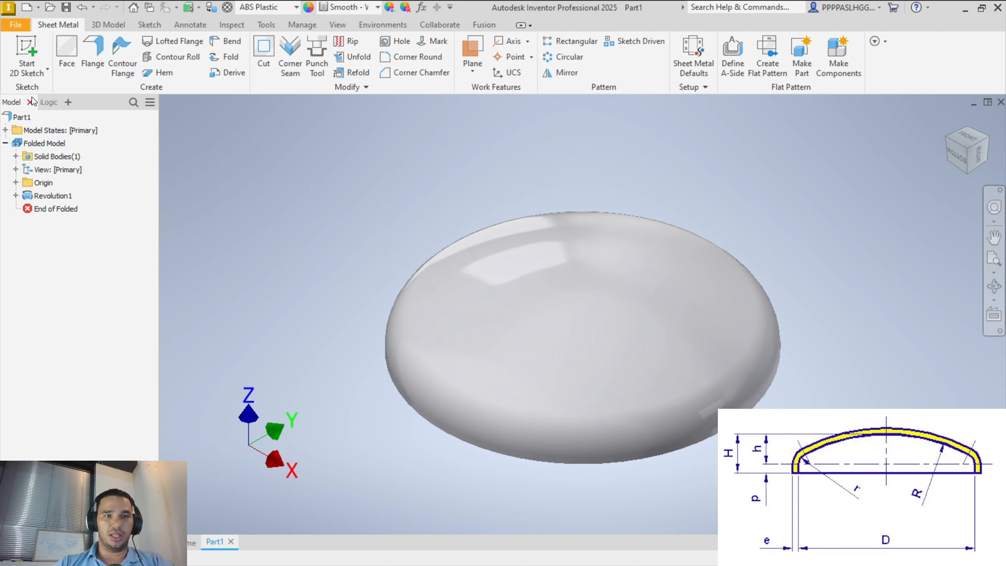
left_click(44, 104)
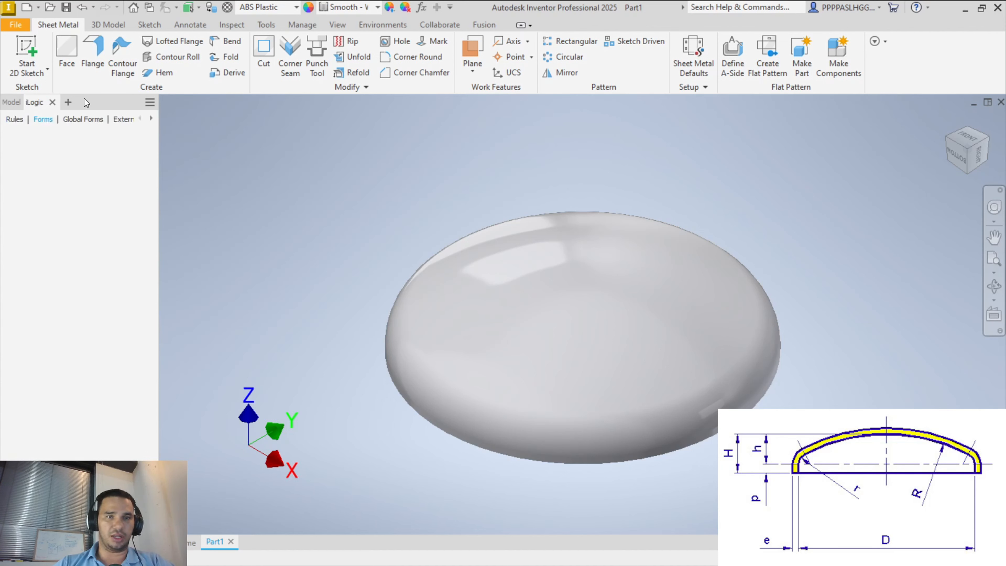
left_click(300, 24)
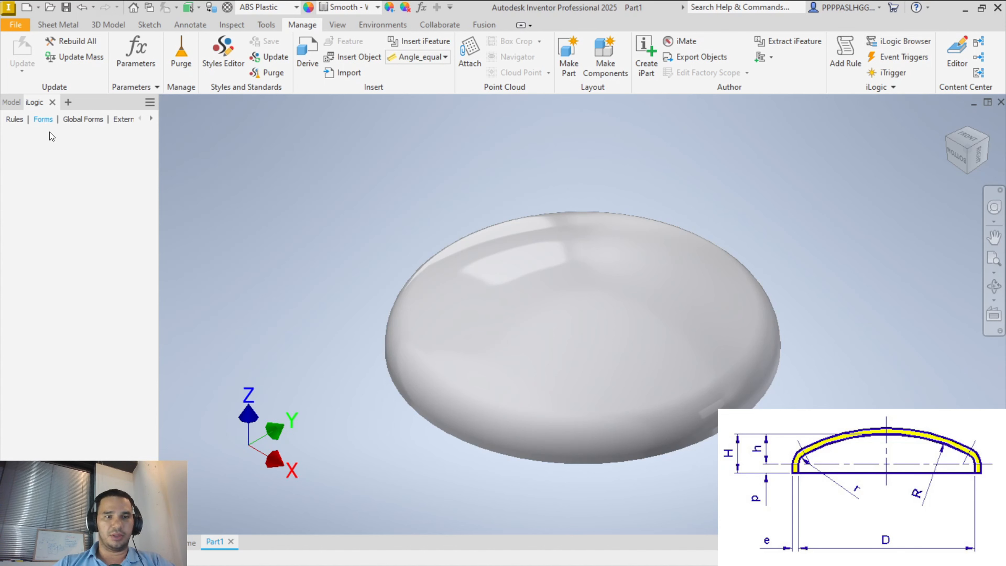
right_click(44, 144)
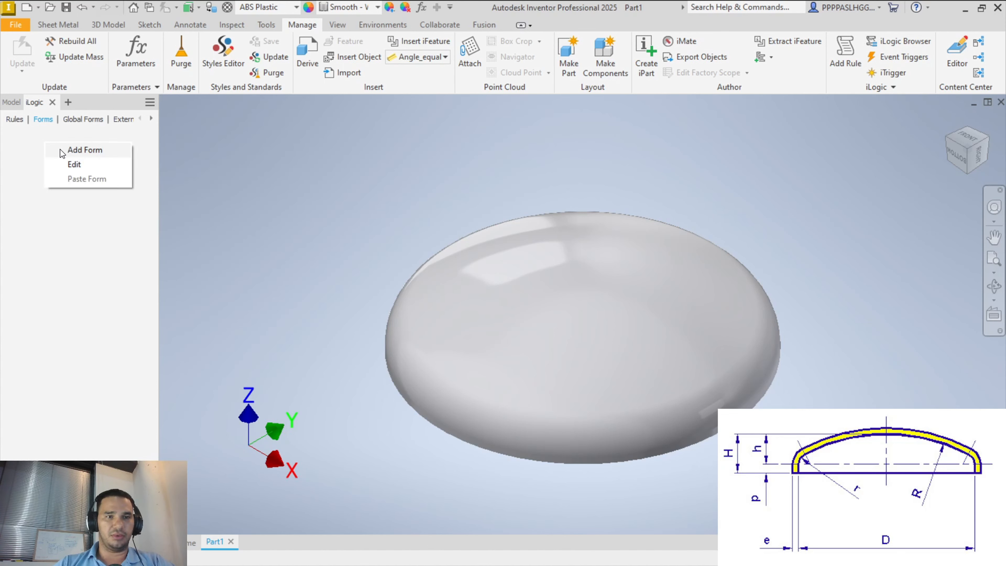
left_click(59, 150)
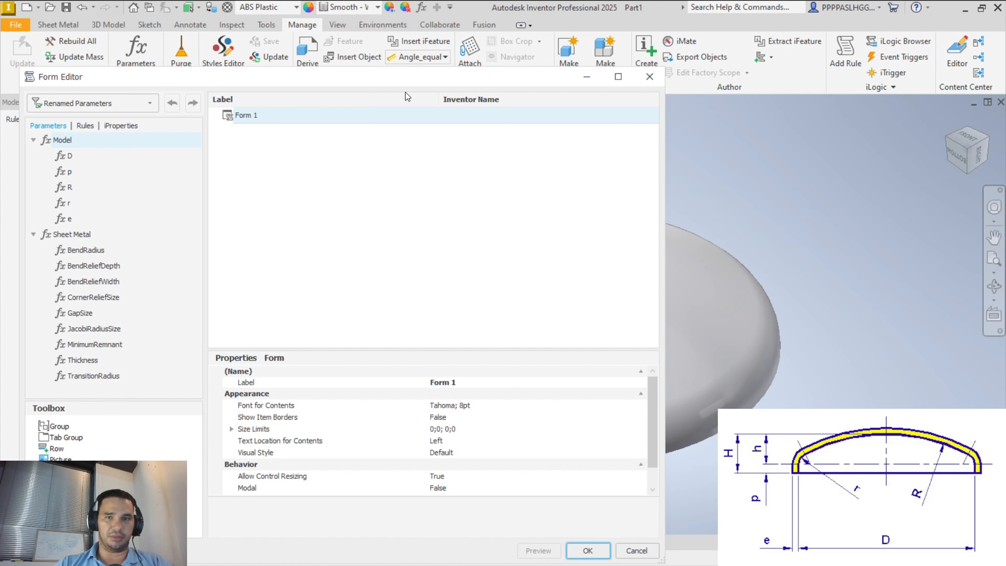
Arrange the Form Editor and the Form 1 preview side by side so both can be seen.
left_click_drag(421, 84, 514, 149)
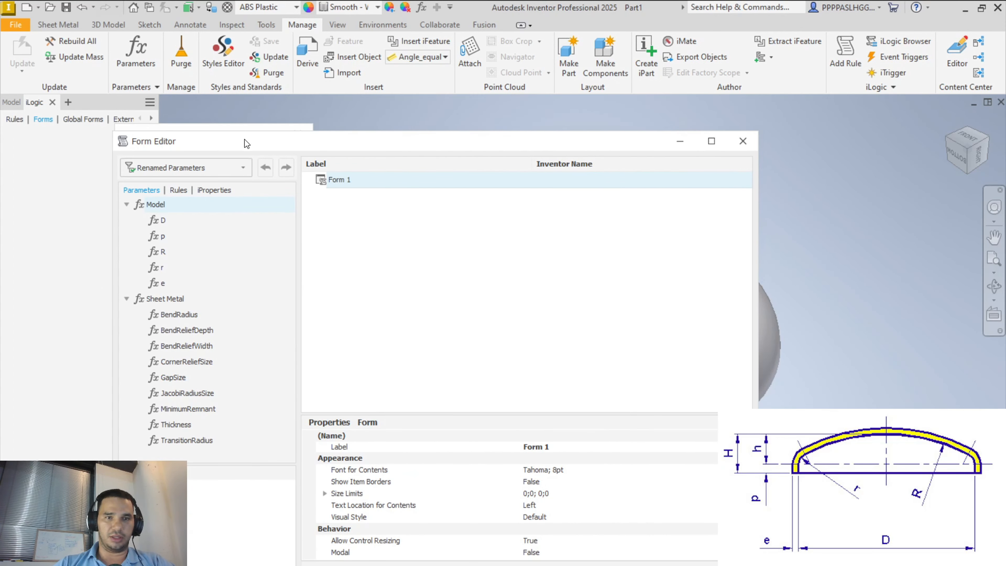
left_click(226, 142)
left_click_drag(245, 141, 910, 107)
left_click_drag(589, 158, 539, 56)
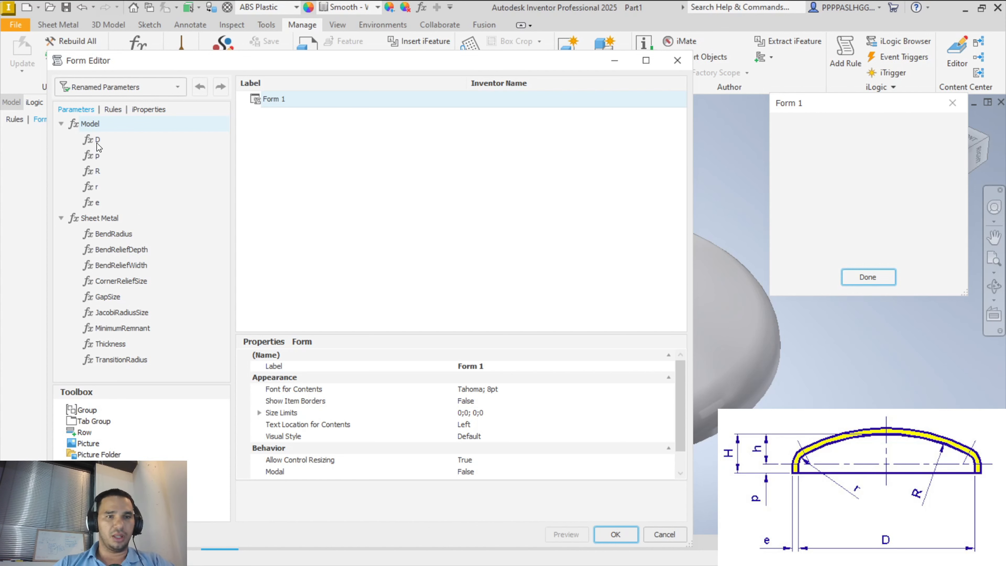
Add the model parameters D, p, R and r to Form 1, and insert e below p.
left_click_drag(93, 147, 305, 105)
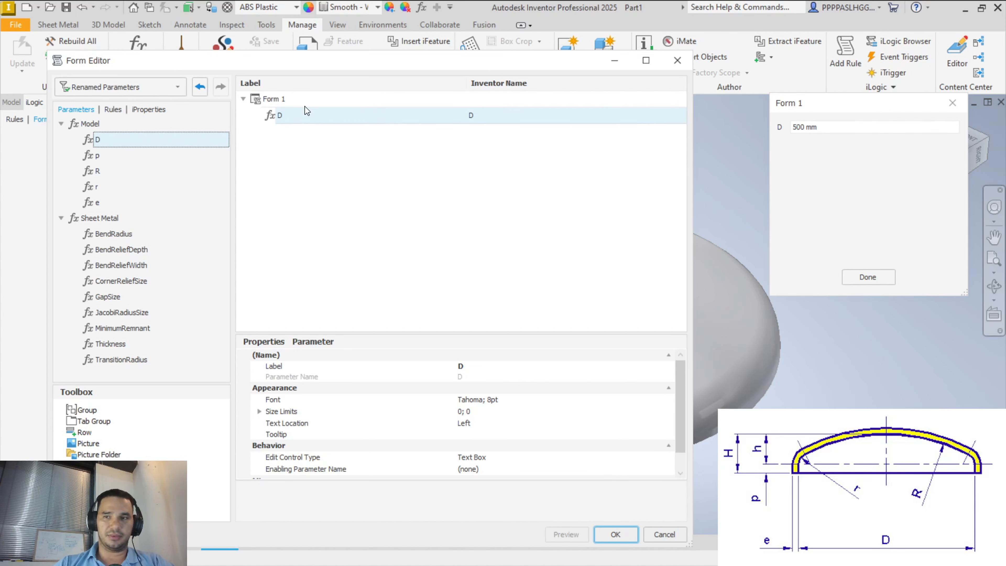
left_click_drag(105, 161, 312, 123)
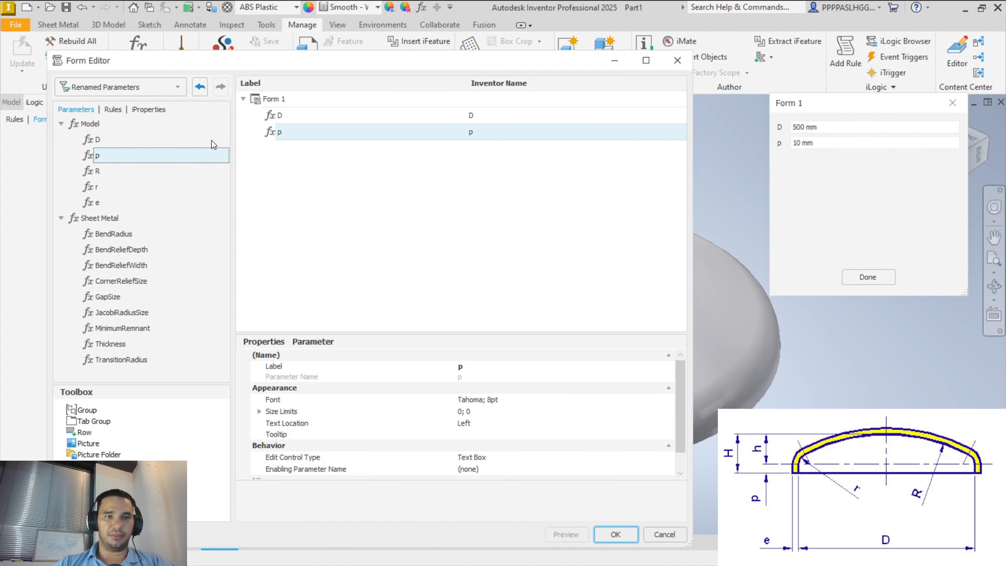
left_click(138, 175)
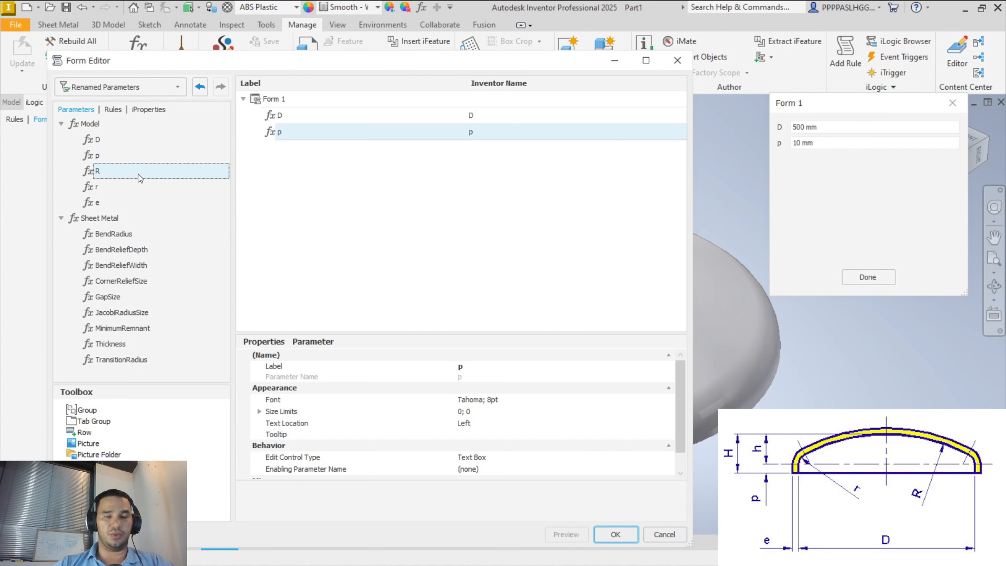
left_click_drag(139, 173, 280, 152)
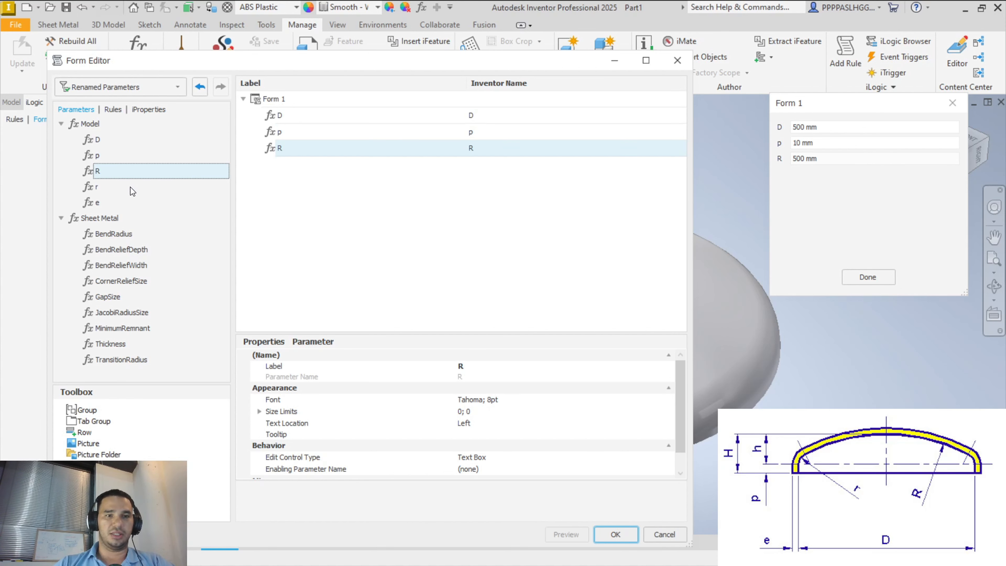
left_click_drag(128, 186, 264, 162)
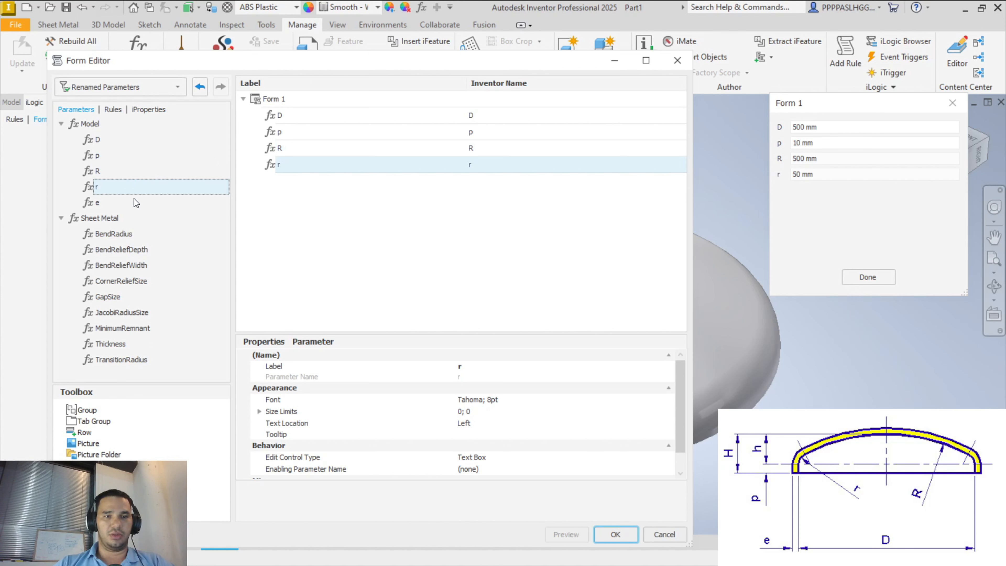
left_click_drag(133, 197, 260, 140)
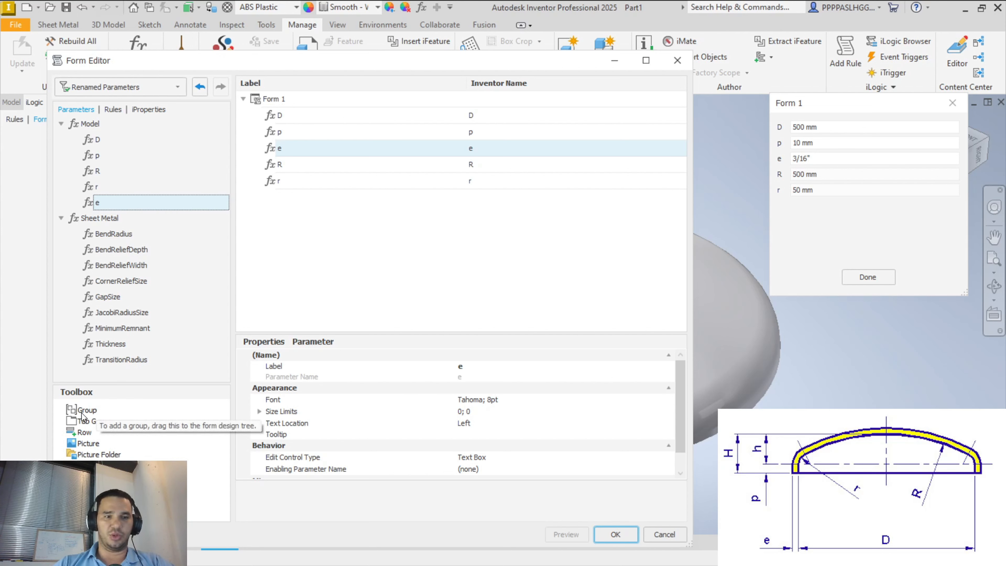
Add a group container to the form.
left_click_drag(82, 414, 292, 97)
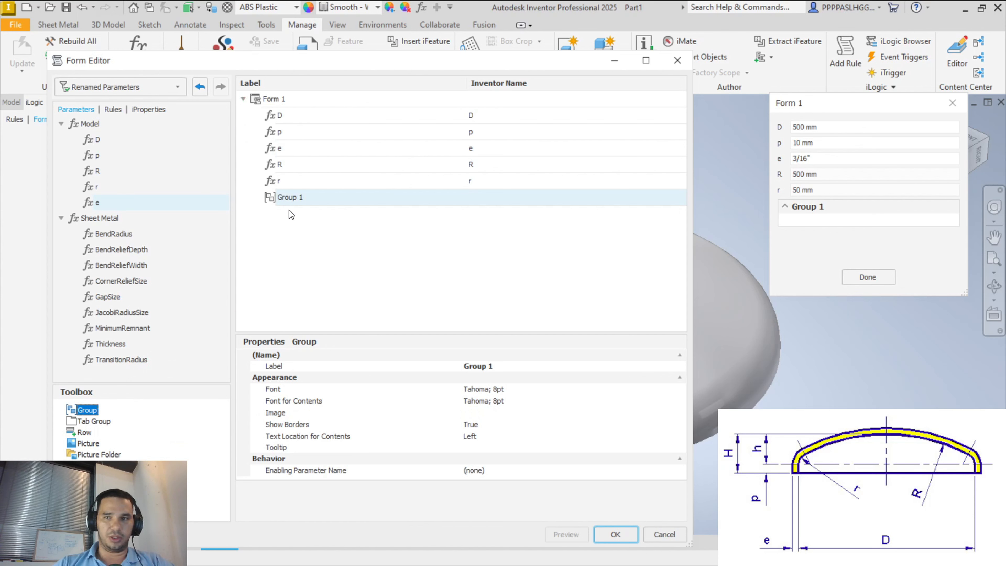
left_click(300, 200)
type("D")
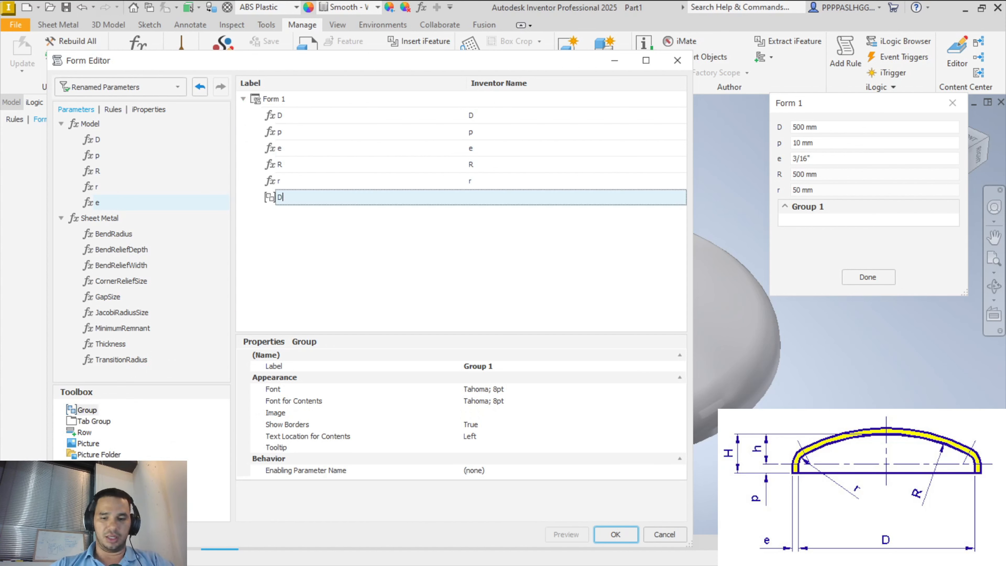
type("imensões Ed")
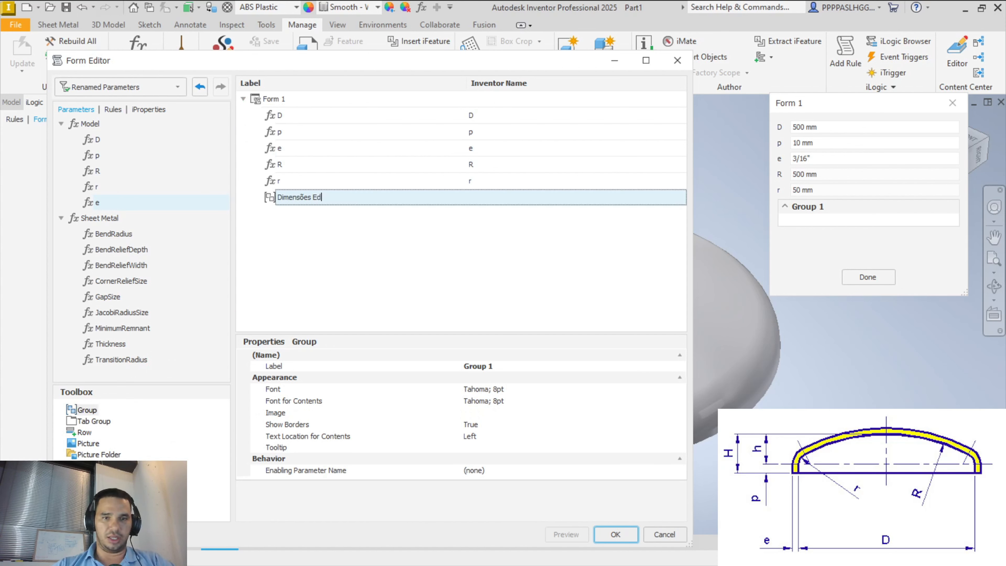
type("itáveis")
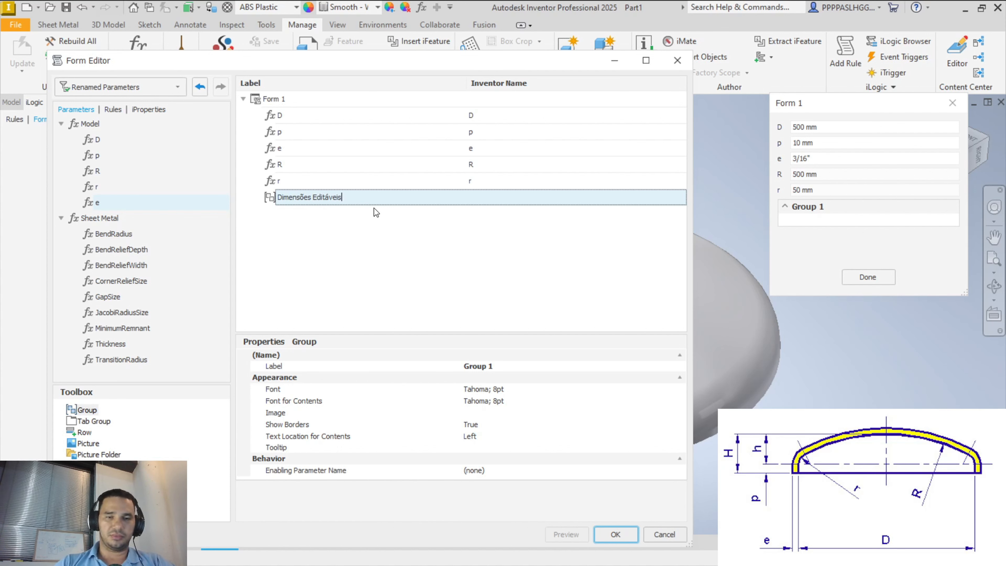
left_click(374, 208)
Rename the new group as "Dimensões Editáveis" and place it above the parameters in the form.
left_click(293, 200)
type("Dimensã")
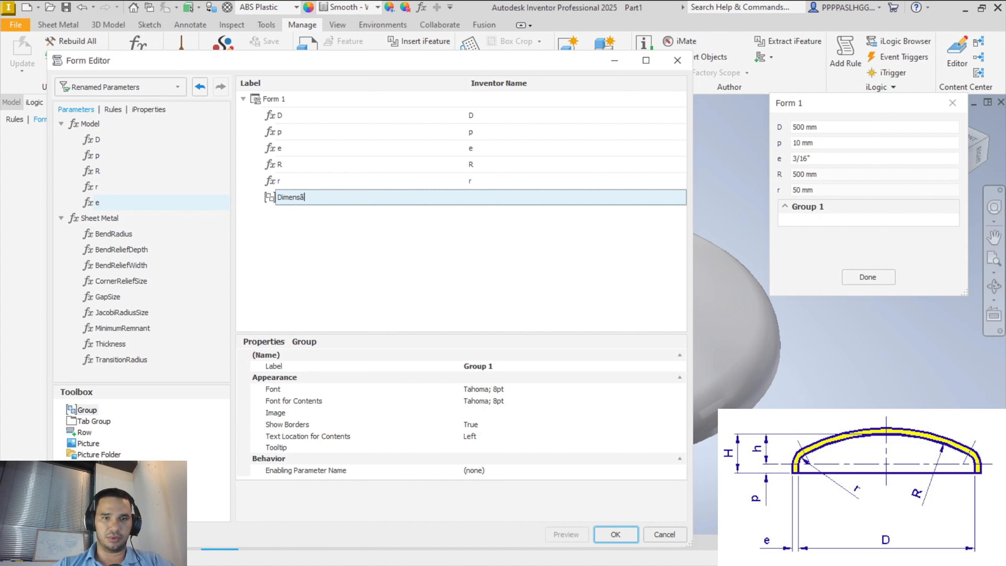
key("BackSpace")
type("õe")
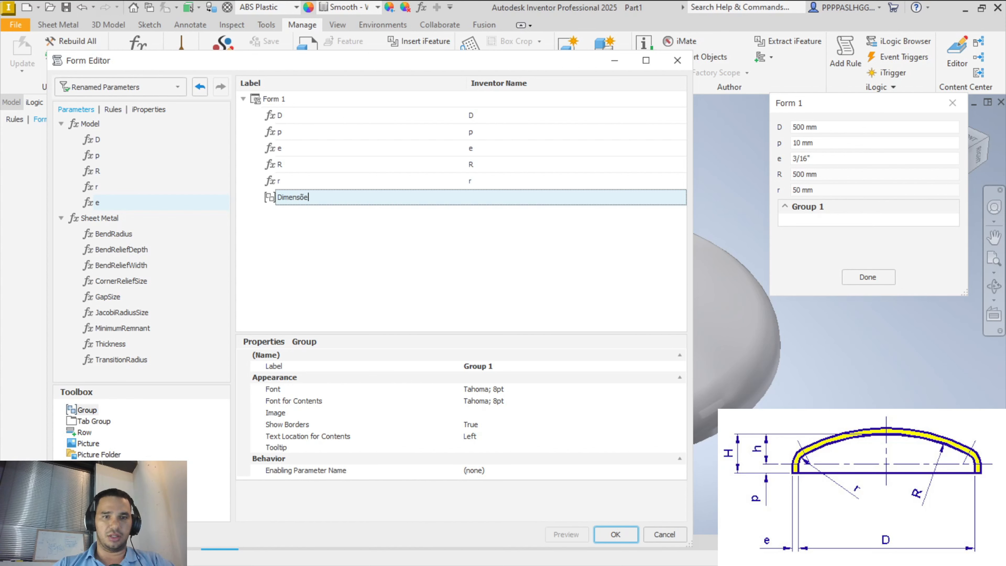
type("s Editáveis")
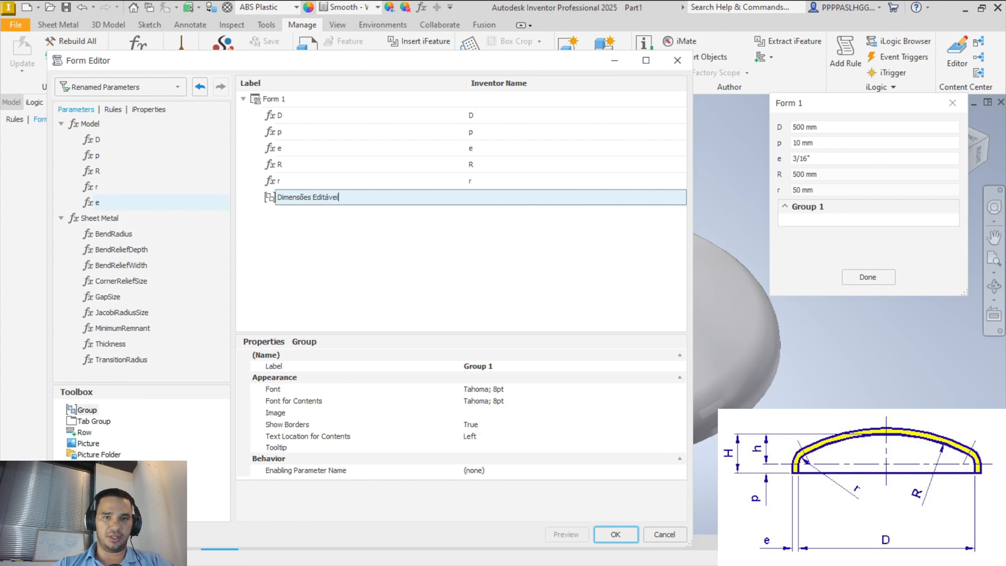
key("Return")
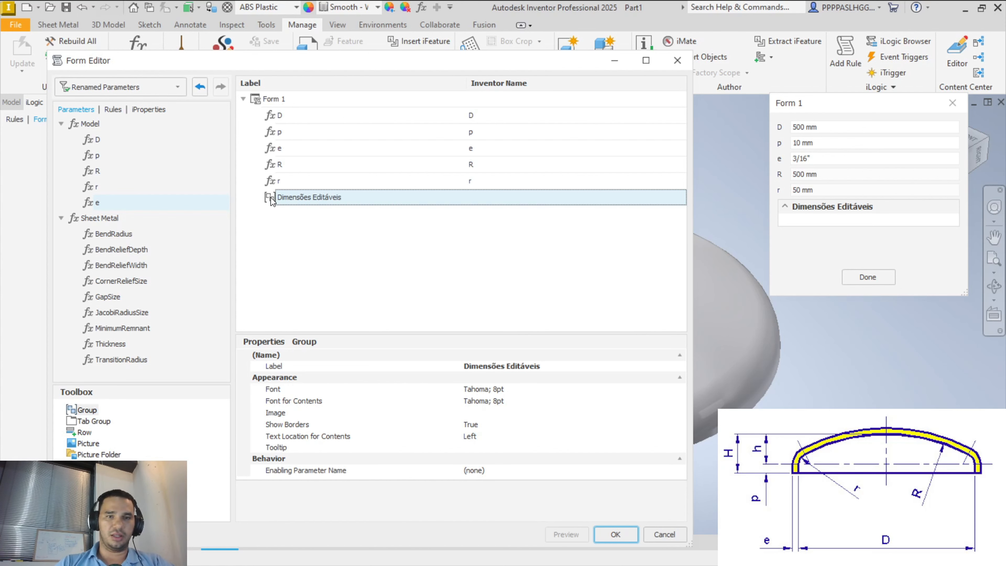
left_click_drag(273, 201, 266, 113)
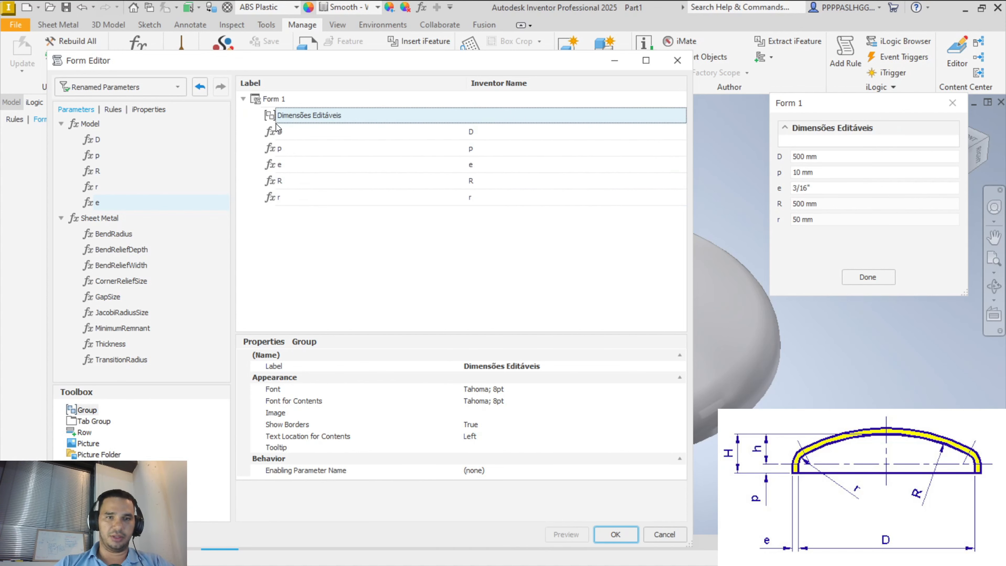
Place the parameters D, p and e, in that order, inside the Dimensões Editáveis group.
double_click(277, 130)
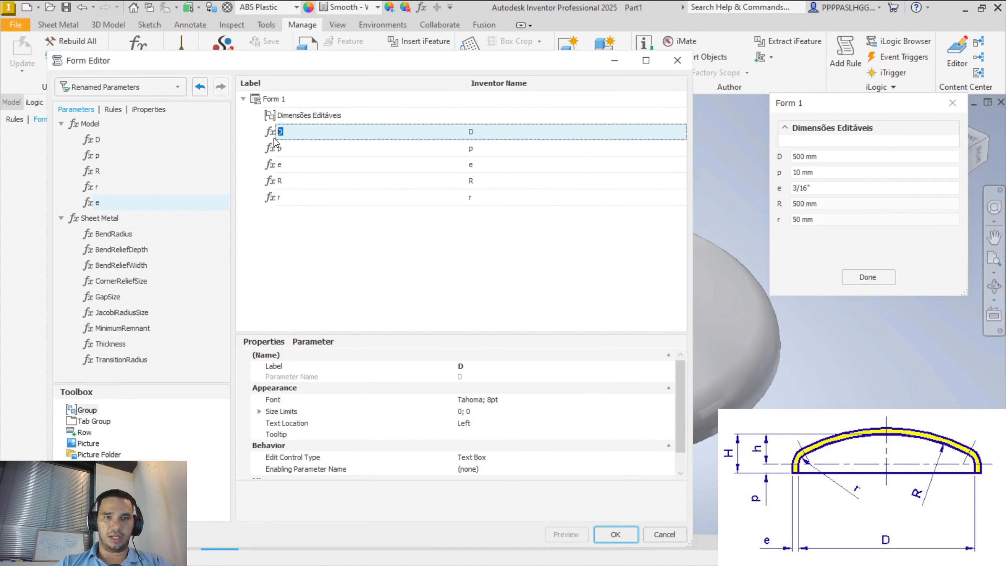
left_click_drag(273, 132, 283, 122)
left_click(275, 144)
left_click(276, 164)
left_click_drag(277, 164, 288, 121)
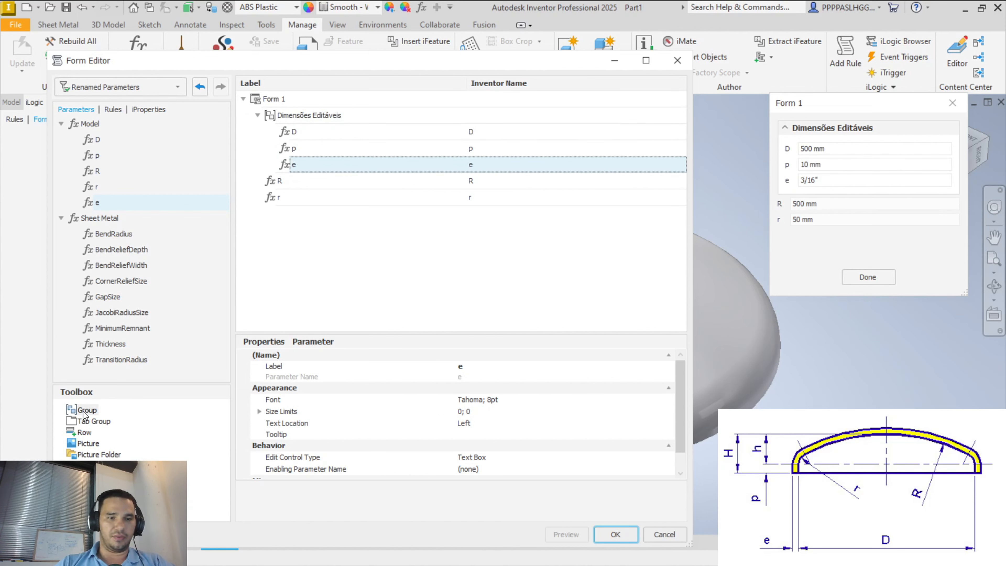
Add a tab group named "Dimensões não editáveis" to the form and place the parameters R and r inside it.
left_click_drag(94, 421, 315, 102)
left_click(308, 214)
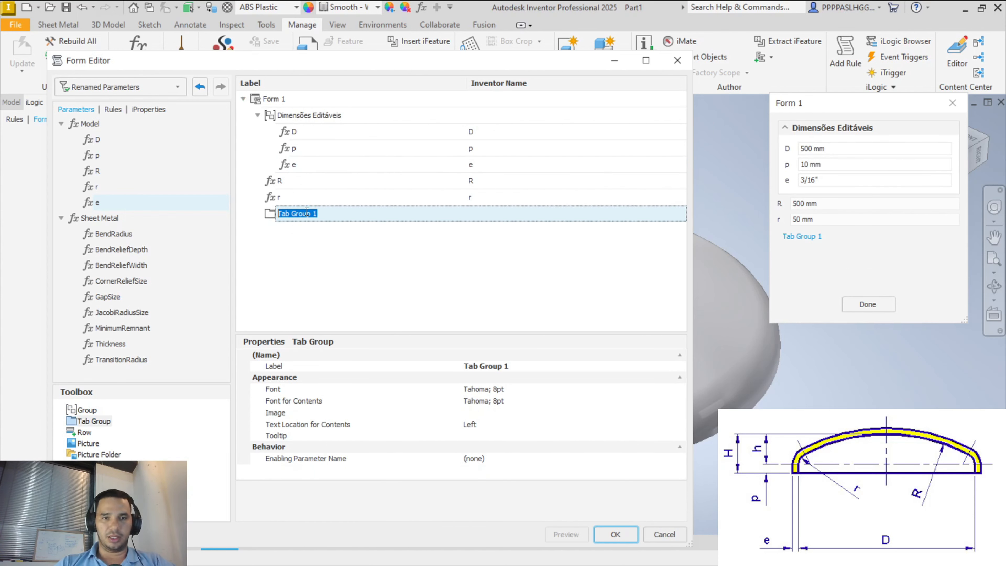
type("Dimens")
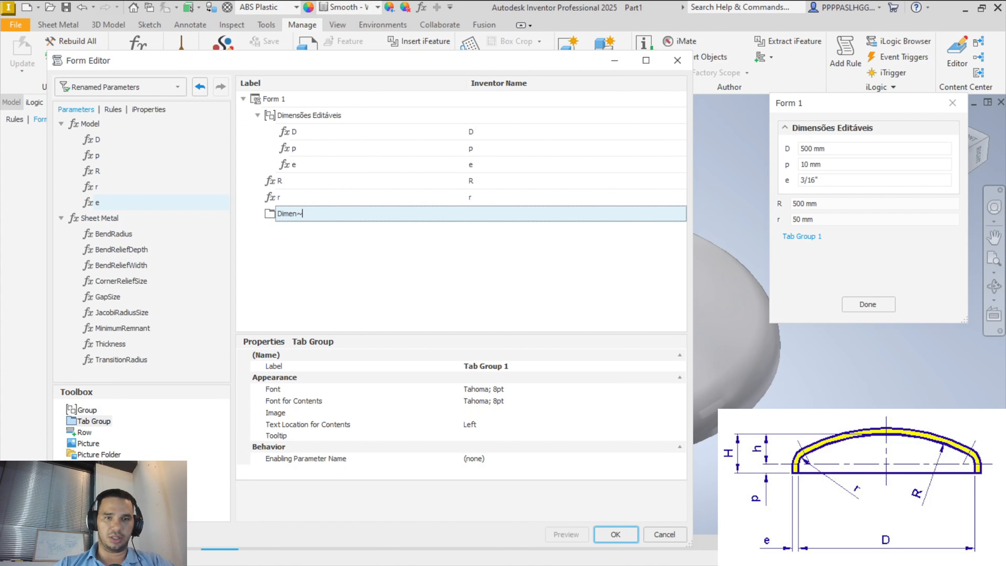
type("ões não edit")
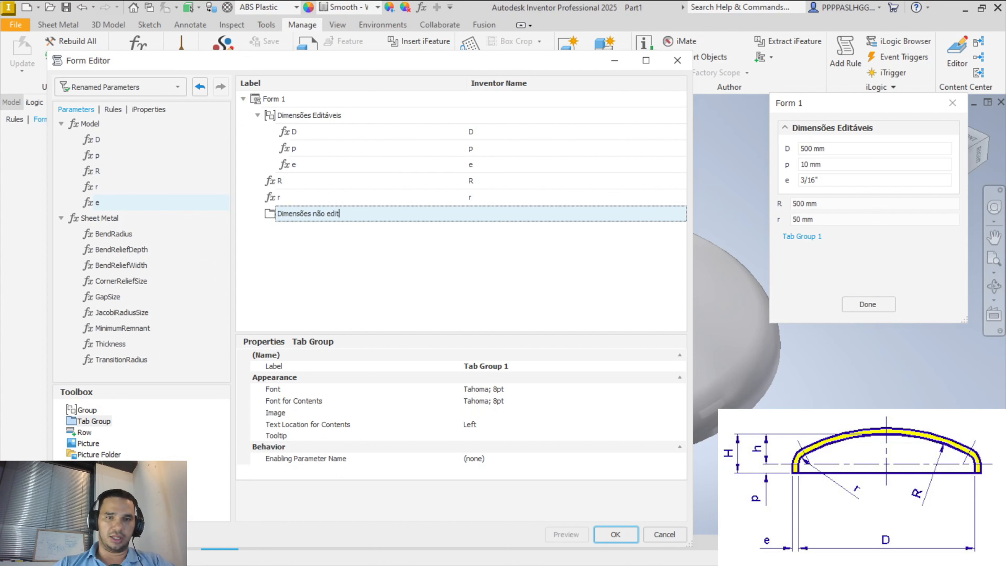
type("áveis")
key("Return")
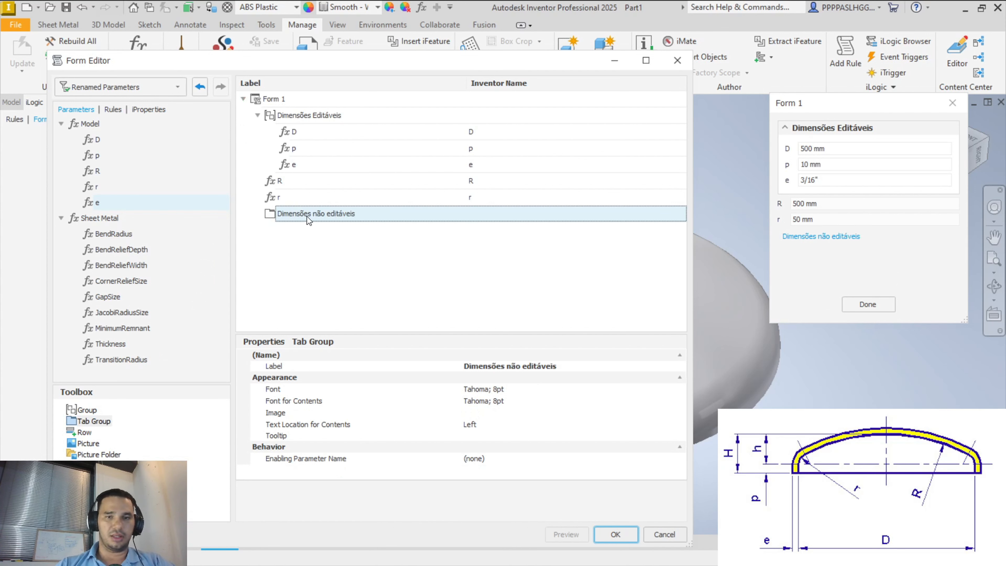
left_click_drag(283, 182, 304, 213)
left_click_drag(275, 183, 287, 196)
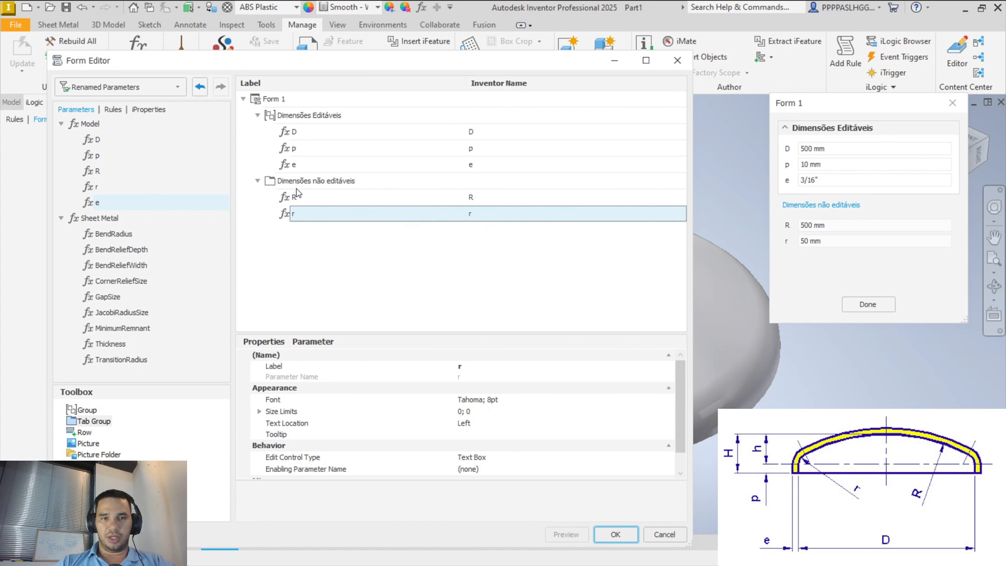
left_click(301, 135)
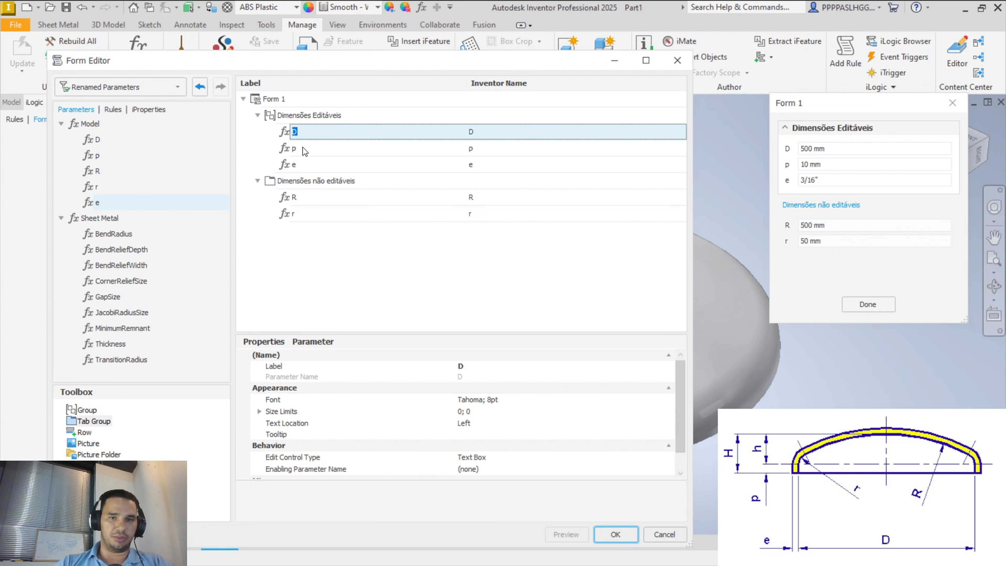
left_click(324, 149)
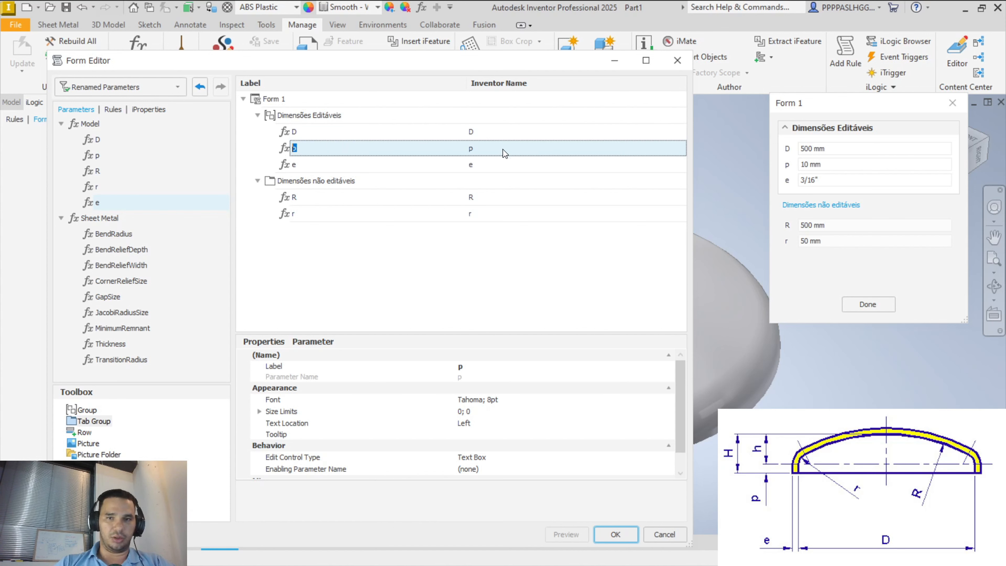
left_click(380, 164)
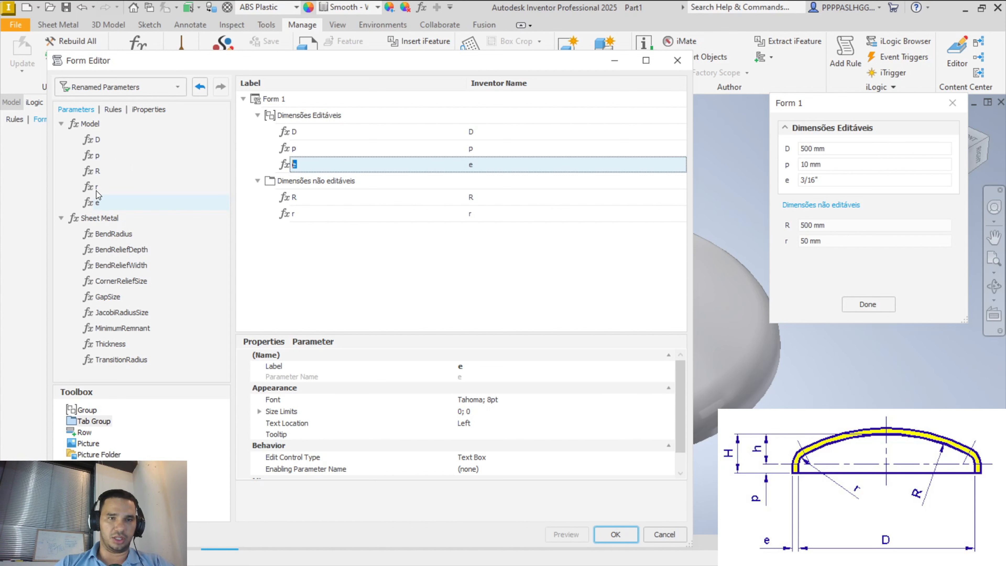
left_click(297, 253)
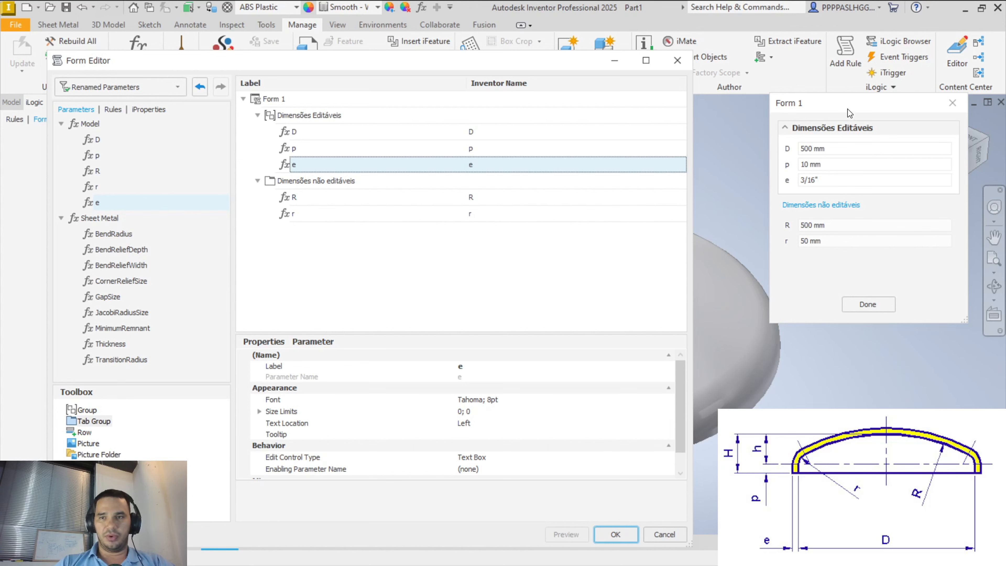
Move the Form 1 preview closer to the Form Editor.
left_click_drag(847, 108, 780, 111)
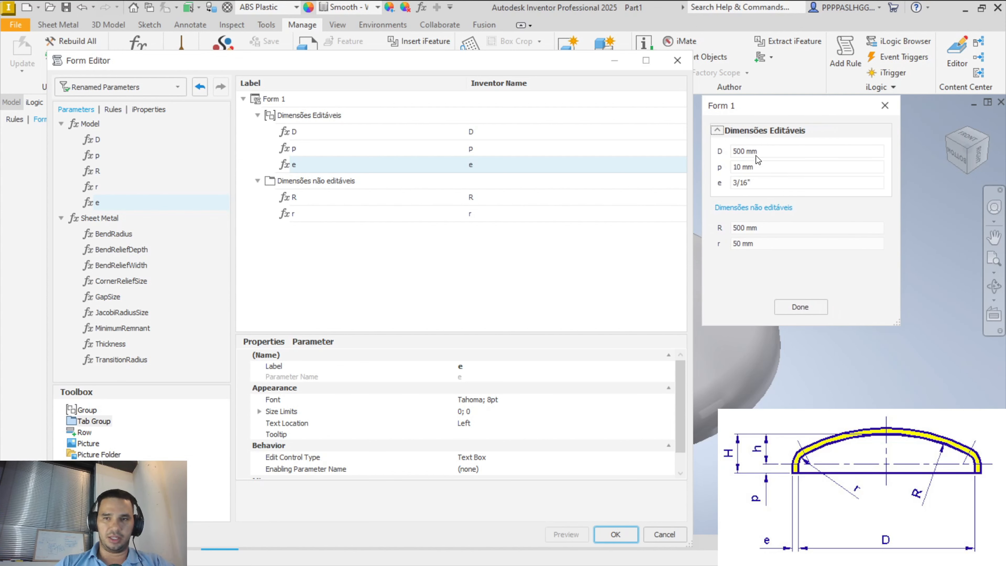
double_click(277, 99)
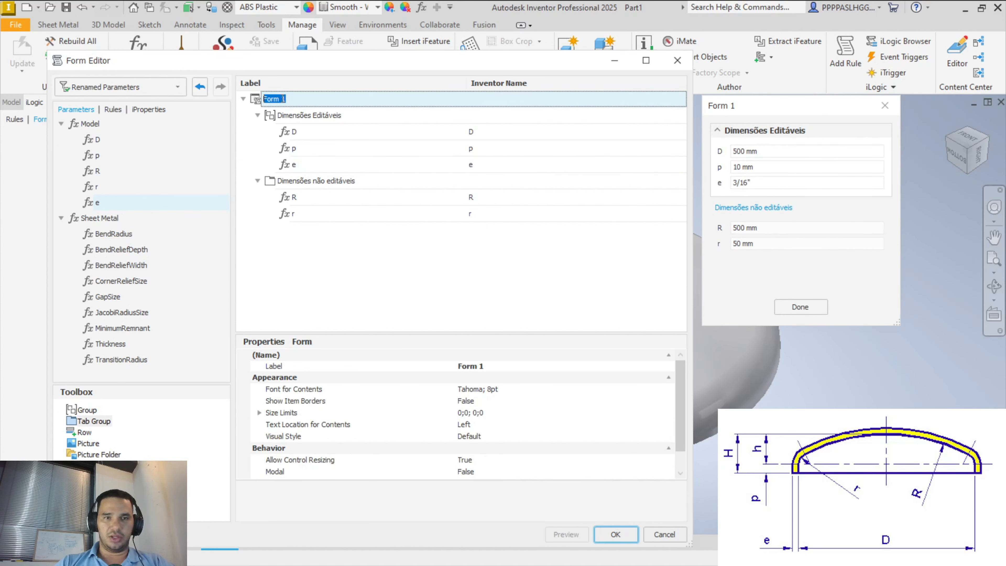
type("Tampo ")
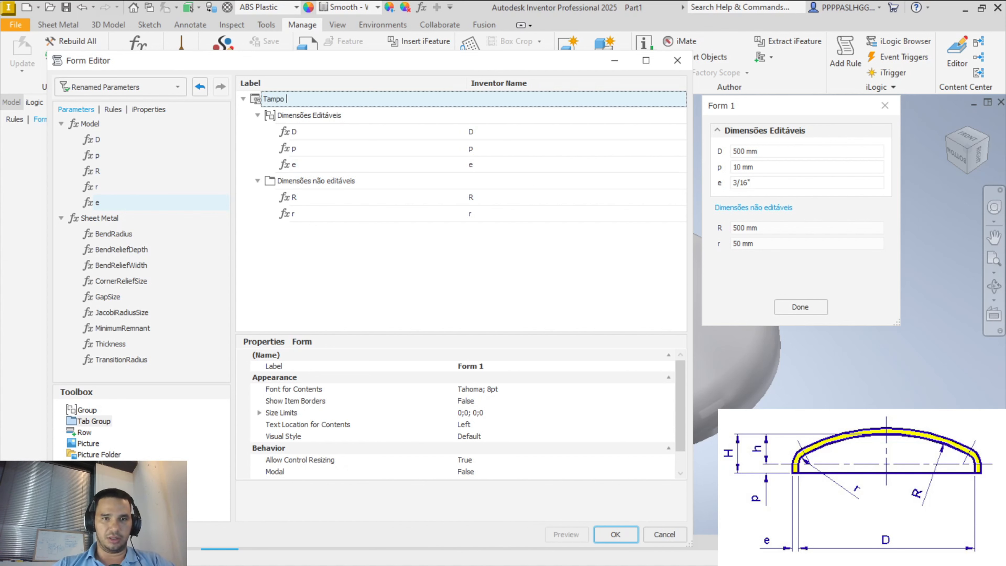
type("Asme 10%")
key("Escape")
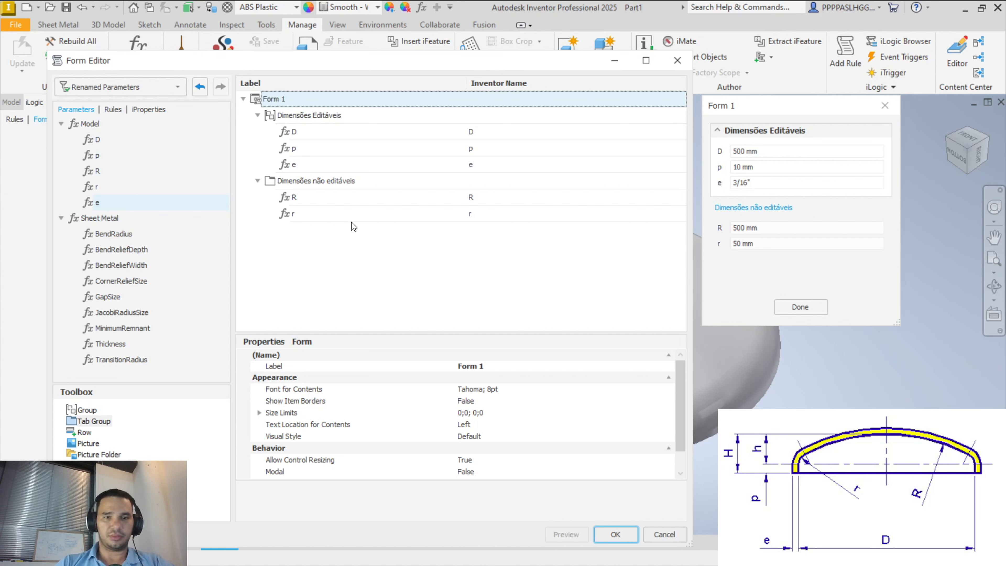
Rename the form as "Tampo Asme 10%".
left_click(307, 99)
type("Ta")
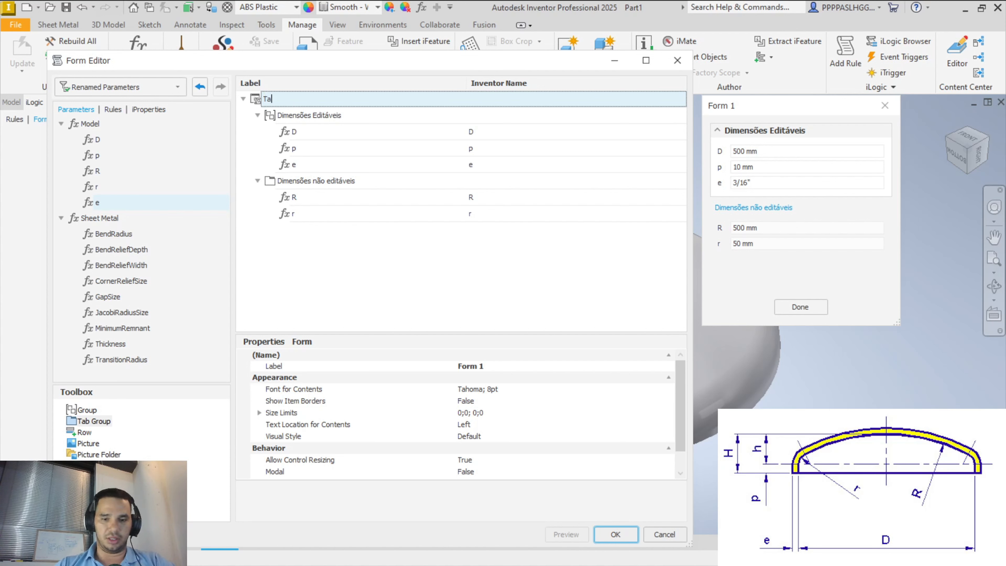
type("mpo Asme 10%")
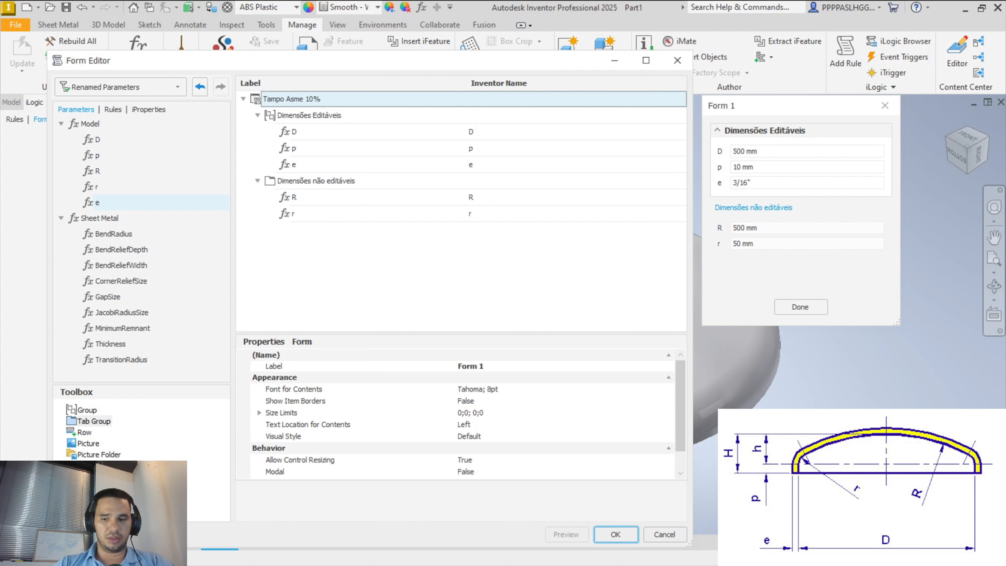
key("Return")
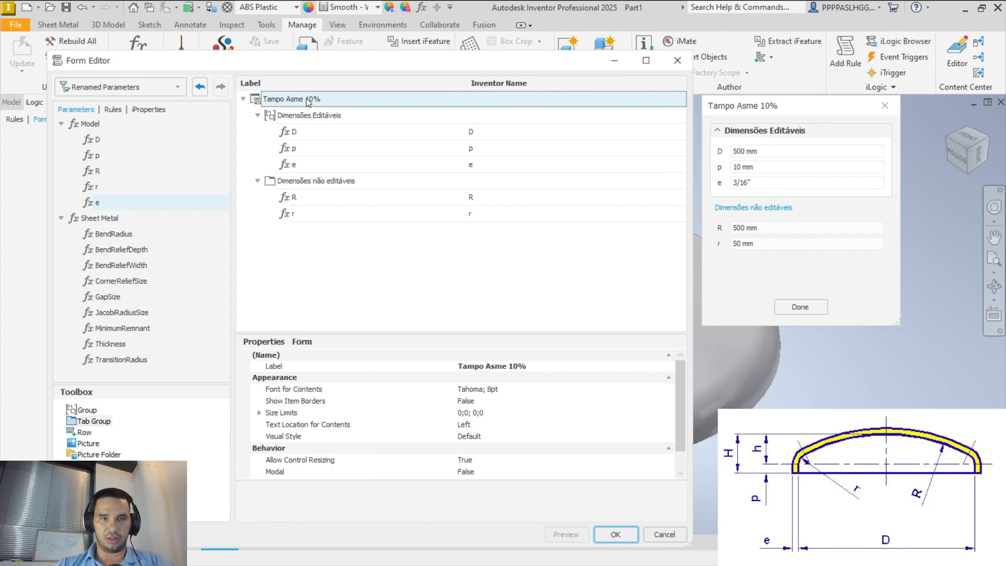
Check the ReadOnly property of the parameters R and r in the Dimensões não editáveis tab group.
left_click(314, 196)
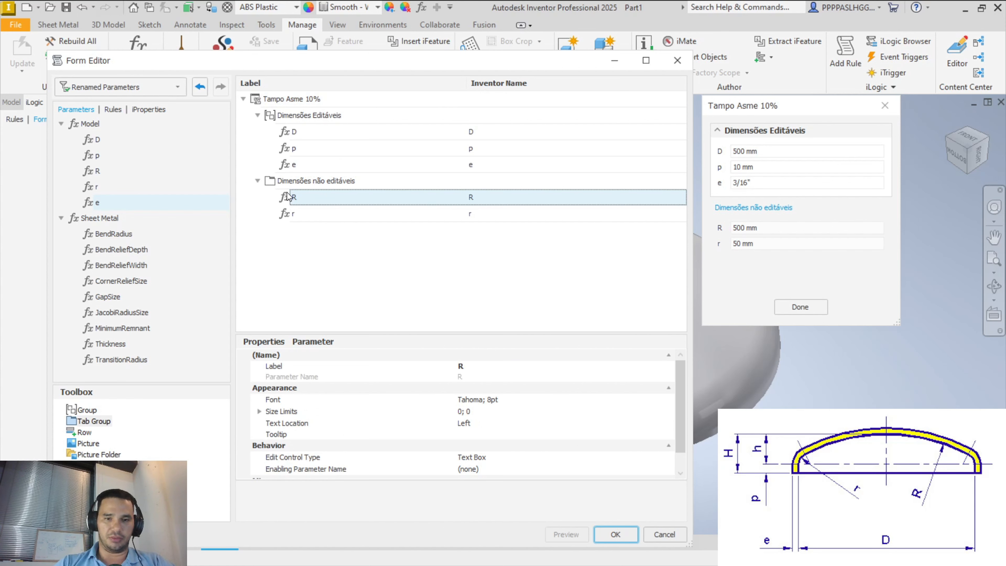
scroll(545, 417, "down", 1)
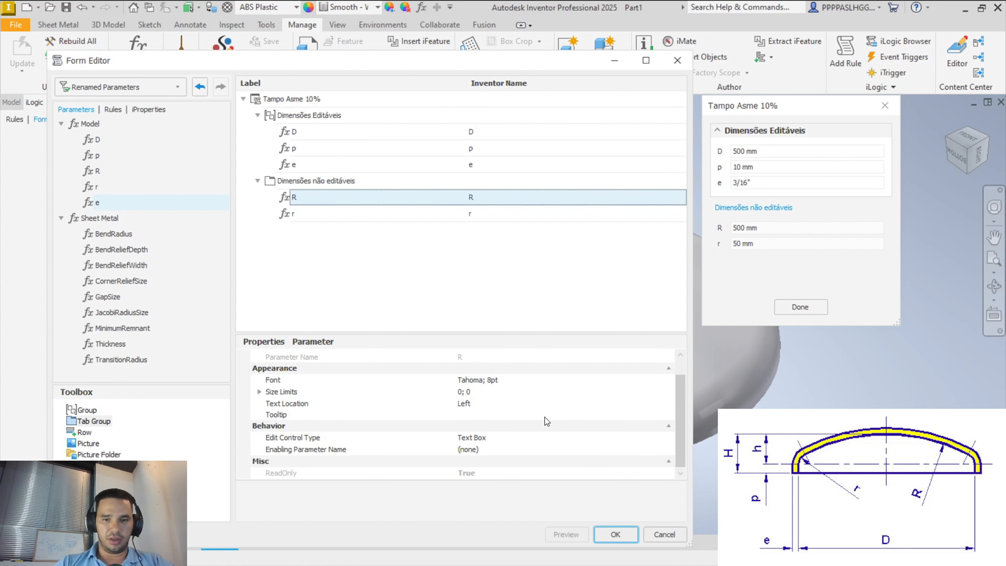
left_click(509, 473)
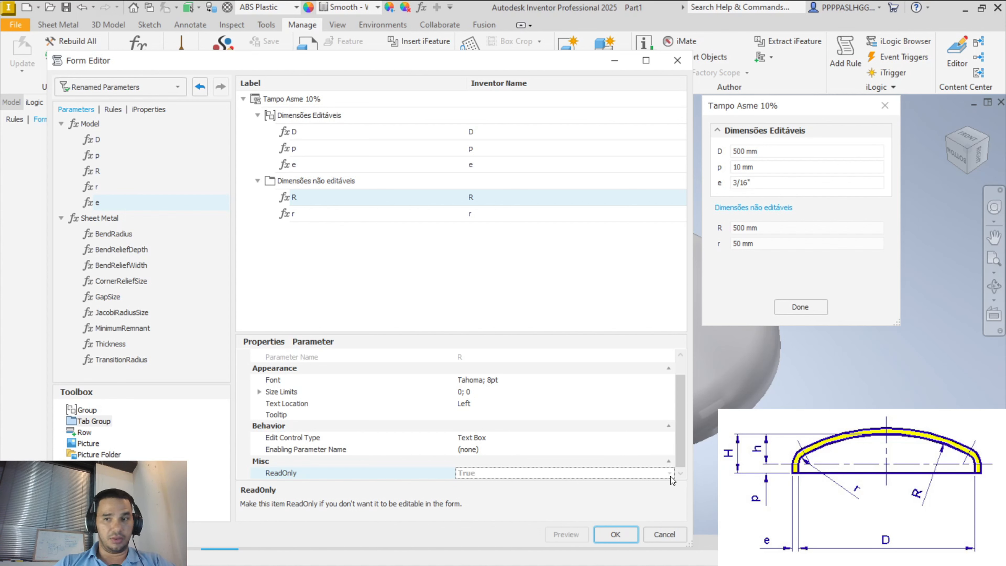
double_click(435, 213)
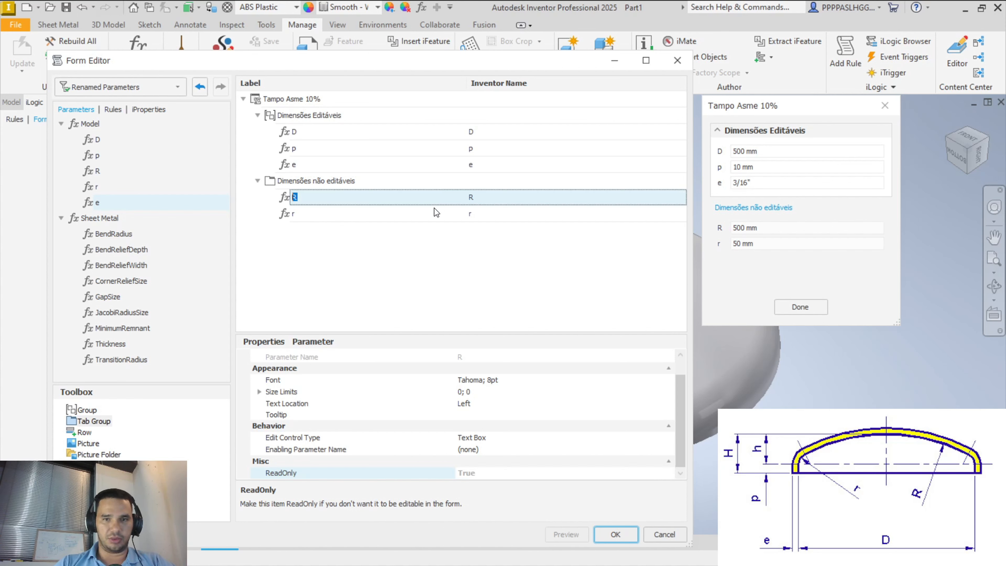
scroll(531, 401, "down", 1)
left_click(548, 476)
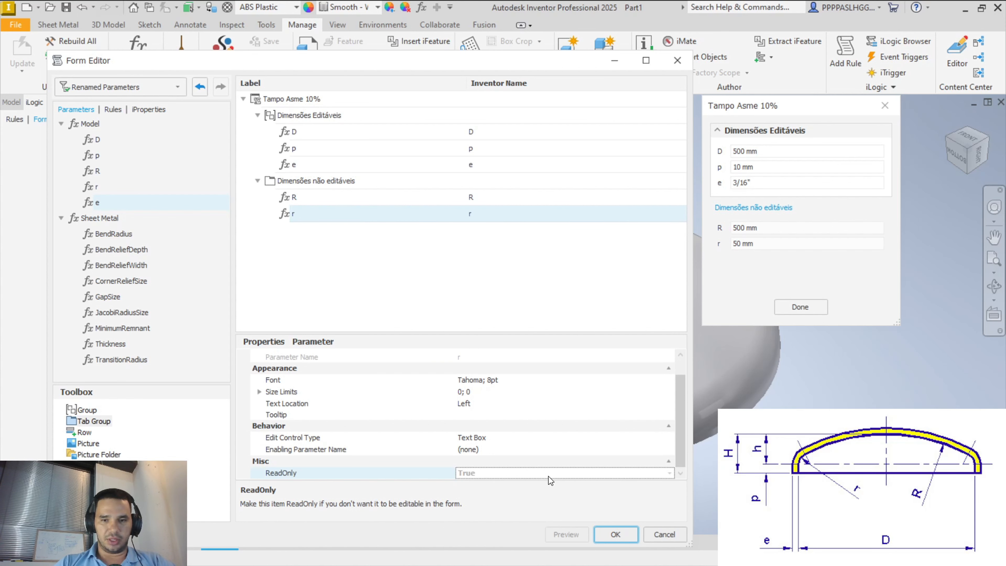
Examine the Edit Control Type, Enabling Parameter Name, Tooltip and ReadOnly properties of the form's parameter r.
left_click(746, 228)
left_click(336, 474)
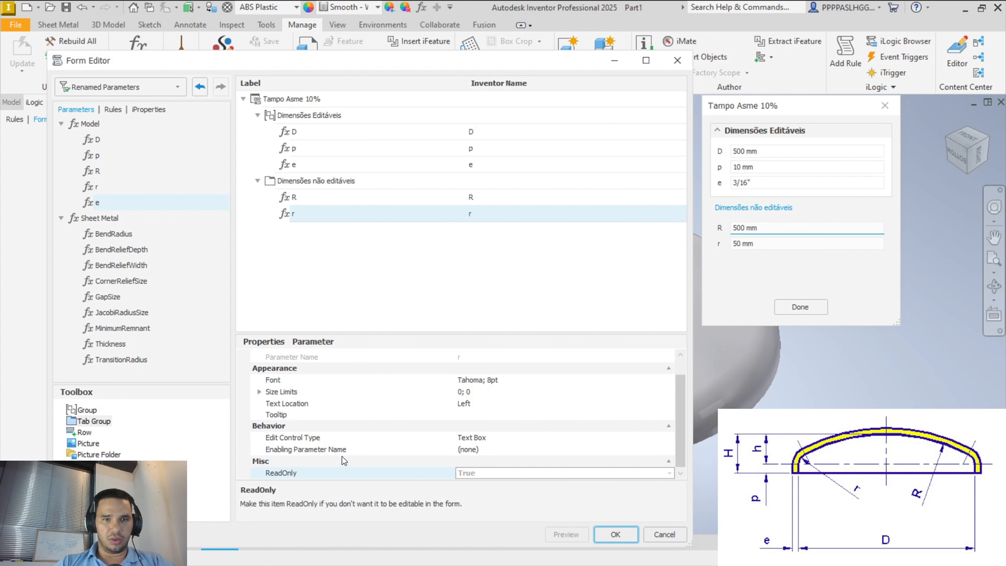
left_click(419, 438)
double_click(518, 437)
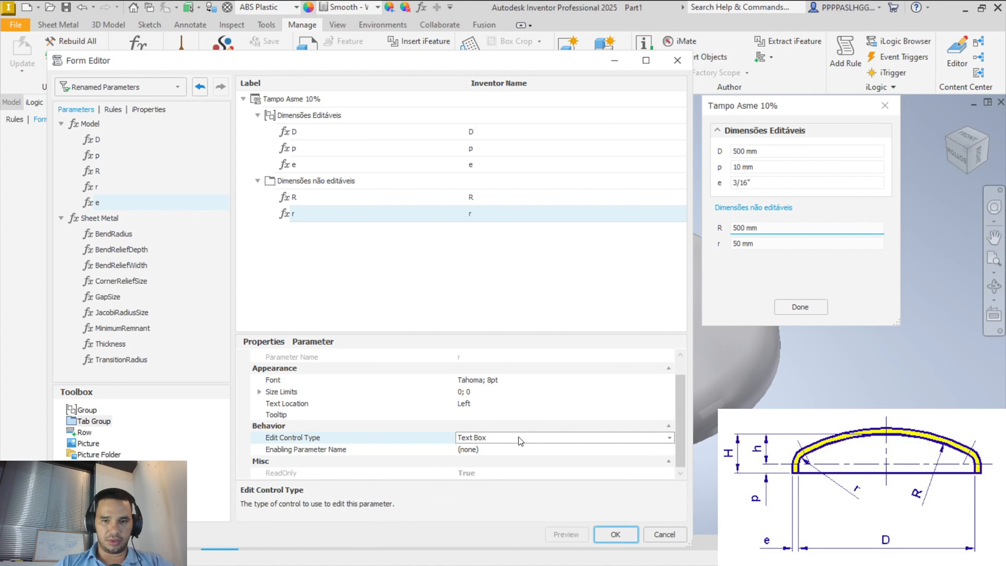
left_click(669, 438)
left_click(633, 448)
left_click(616, 451)
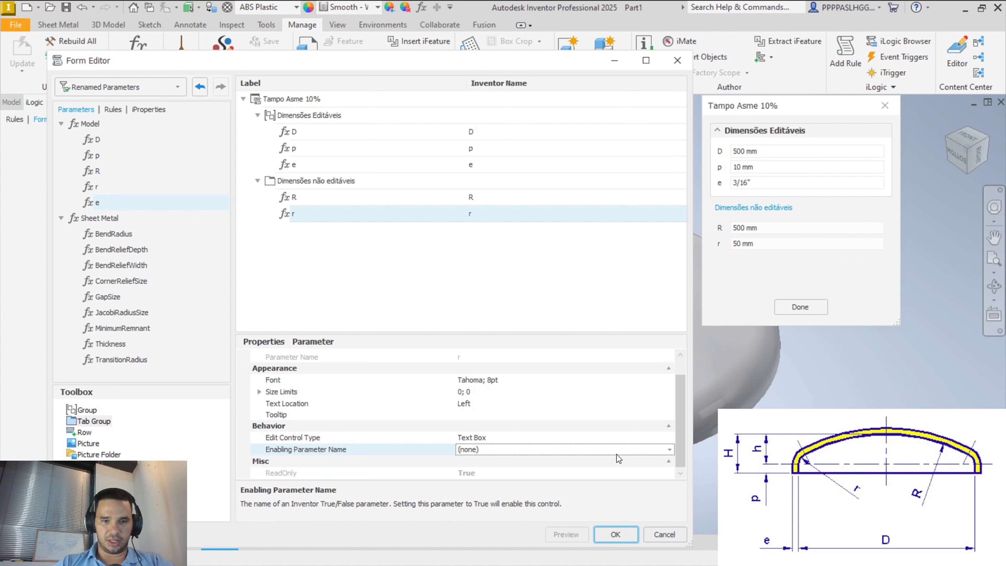
left_click(663, 450)
left_click(665, 449)
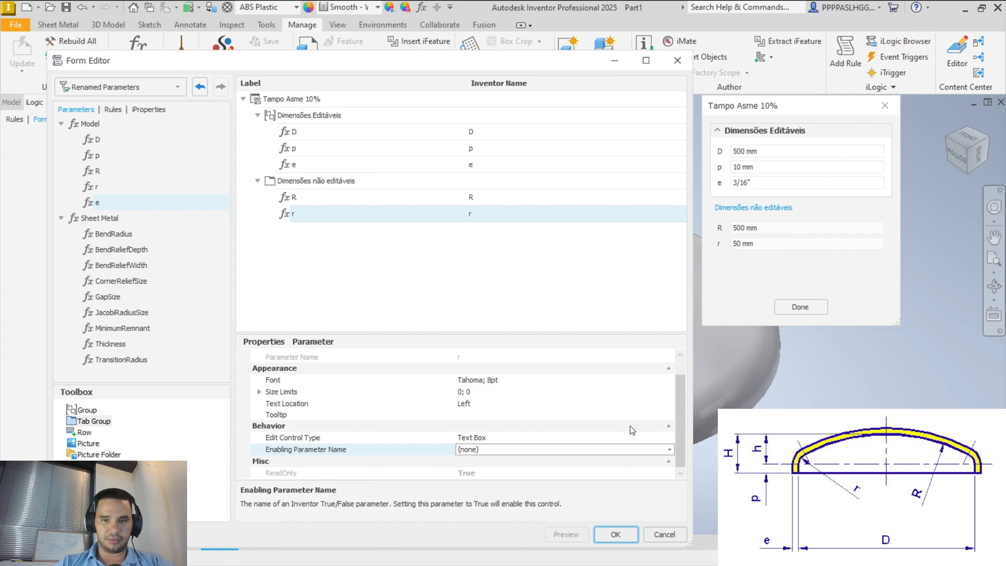
left_click(491, 406)
left_click(476, 415)
left_click(463, 471)
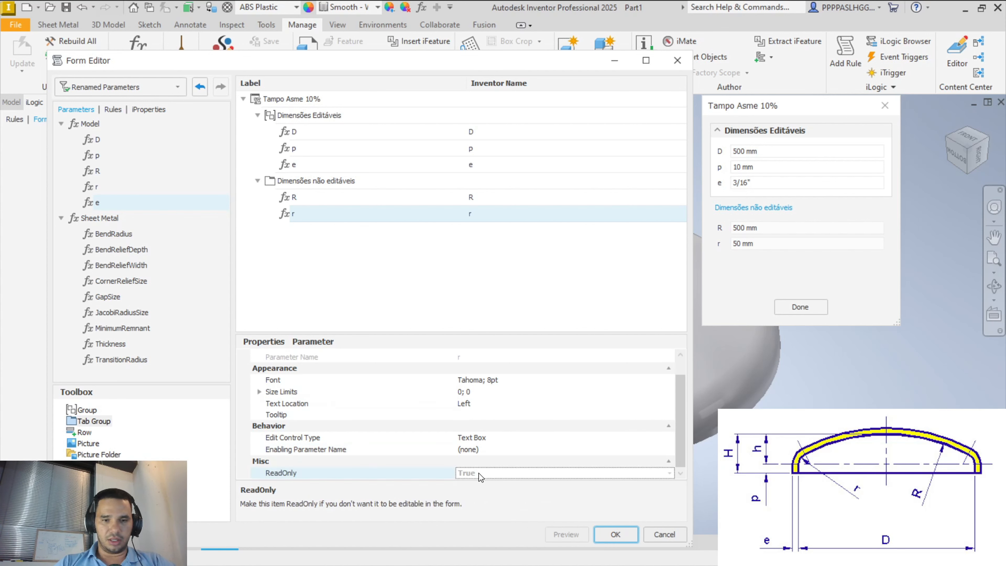
Accept the form design, open the Tampo Asme 10% form and move it away from the middle of the model.
left_click(603, 536)
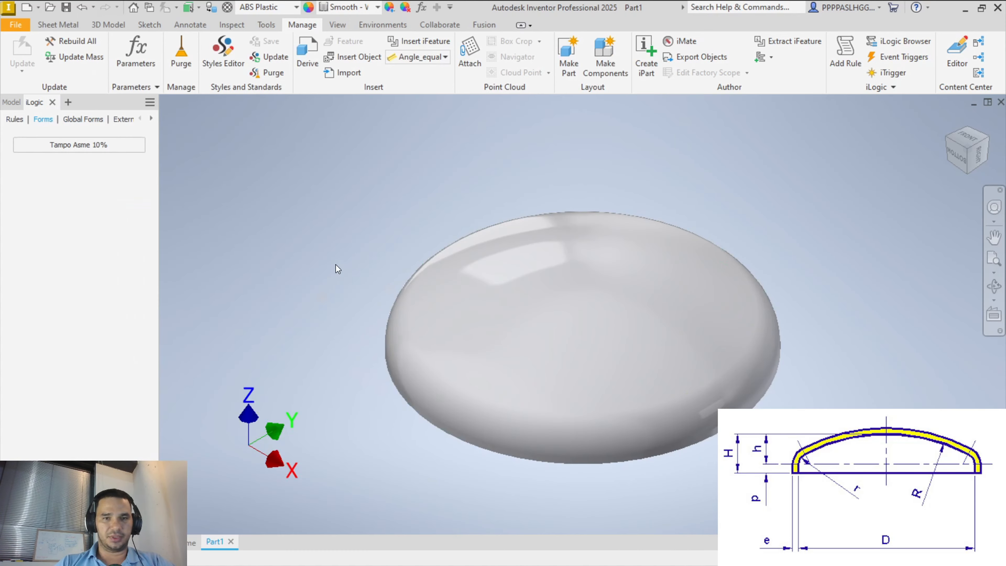
left_click(99, 145)
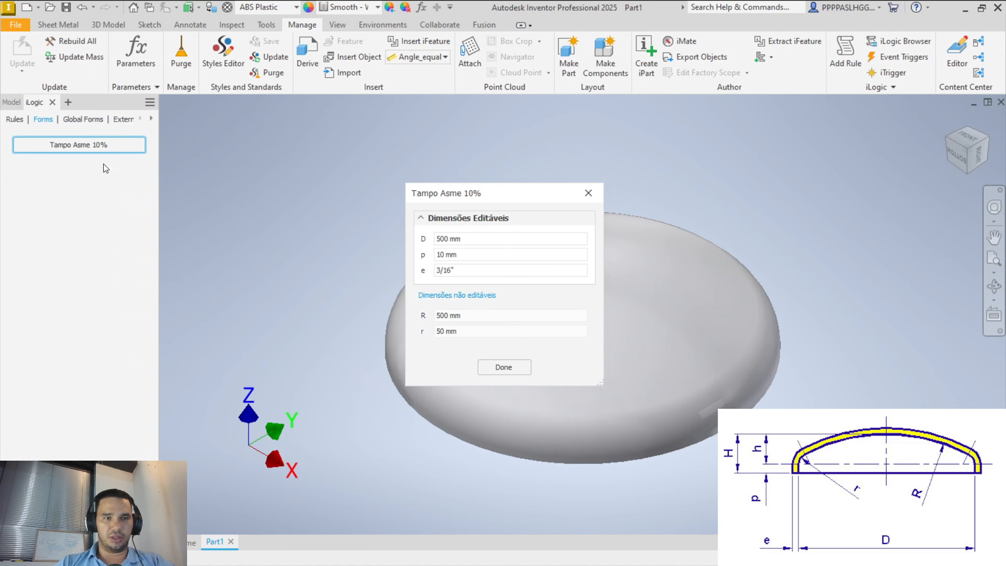
left_click_drag(463, 195, 288, 204)
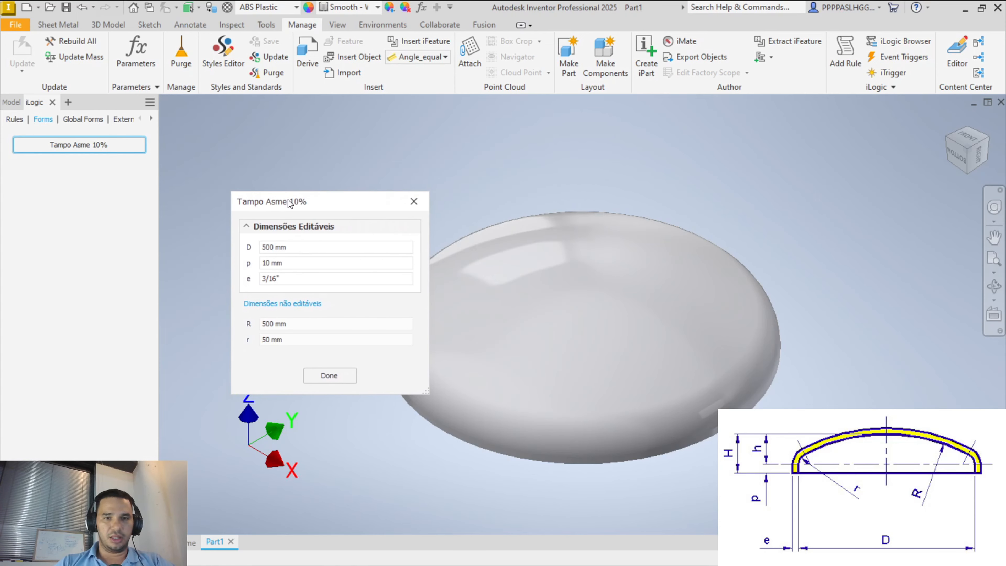
Set D to 800 mm and p to 50 mm in the Tampo Asme 10% form.
left_click_drag(297, 247, 222, 248)
type("800")
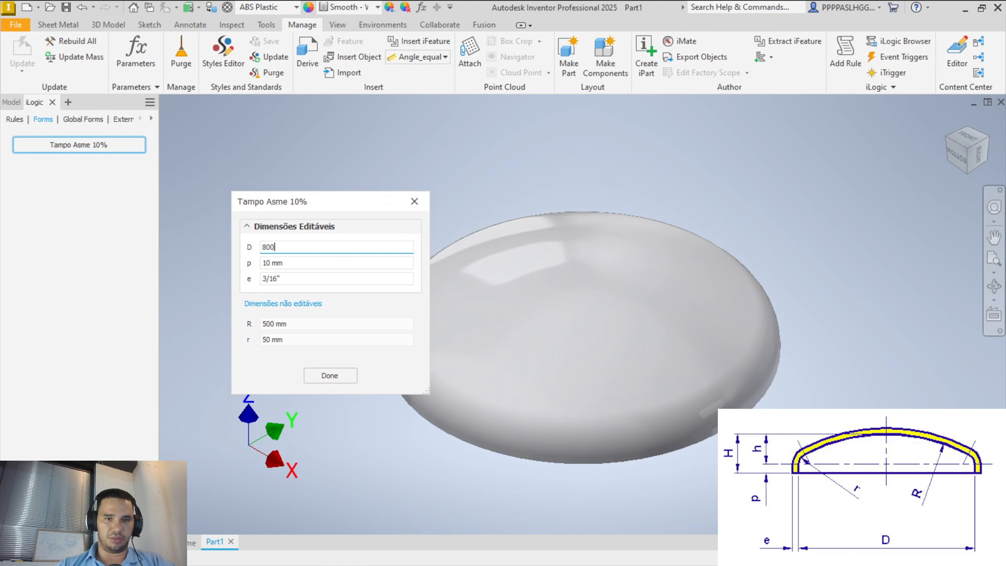
key("Return")
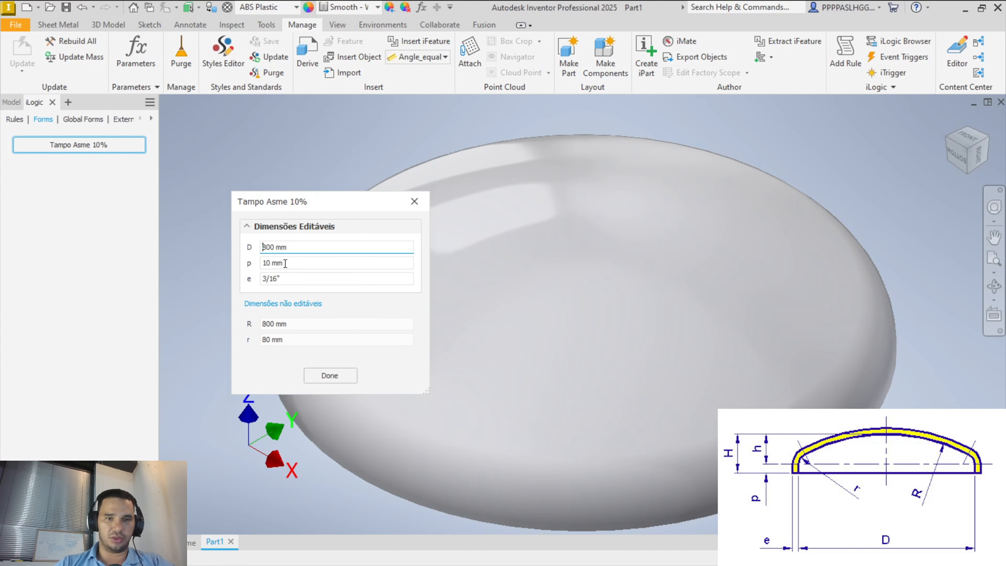
left_click_drag(284, 263, 211, 269)
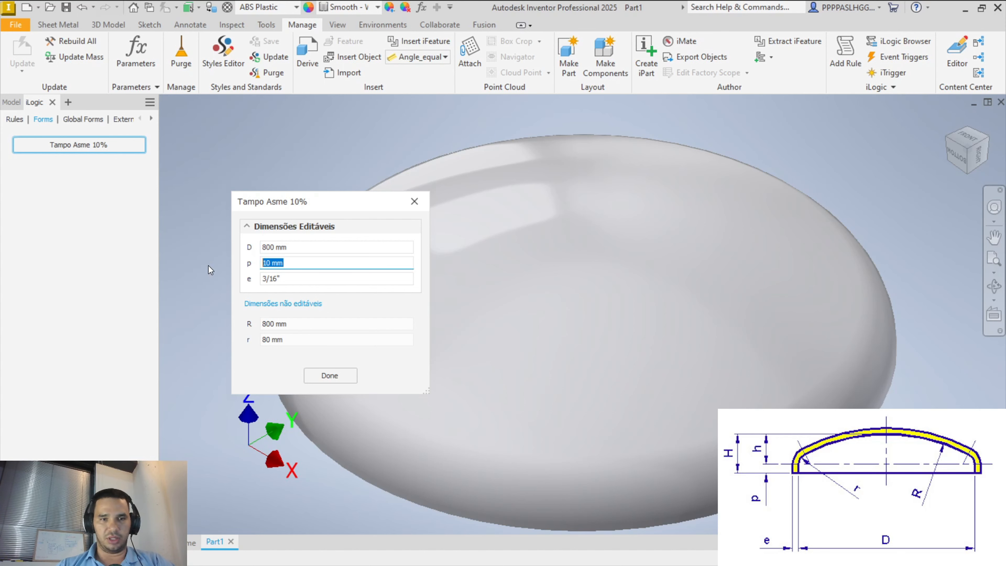
type("50")
key("Return")
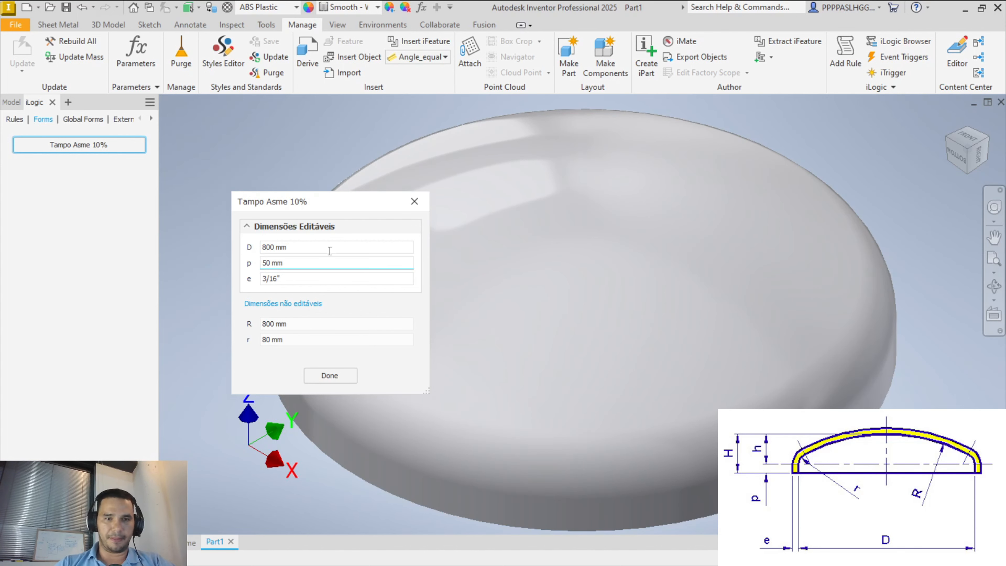
Set the thickness e to 1/2" in the Tampo Asme 10% form.
left_click_drag(305, 277, 236, 278)
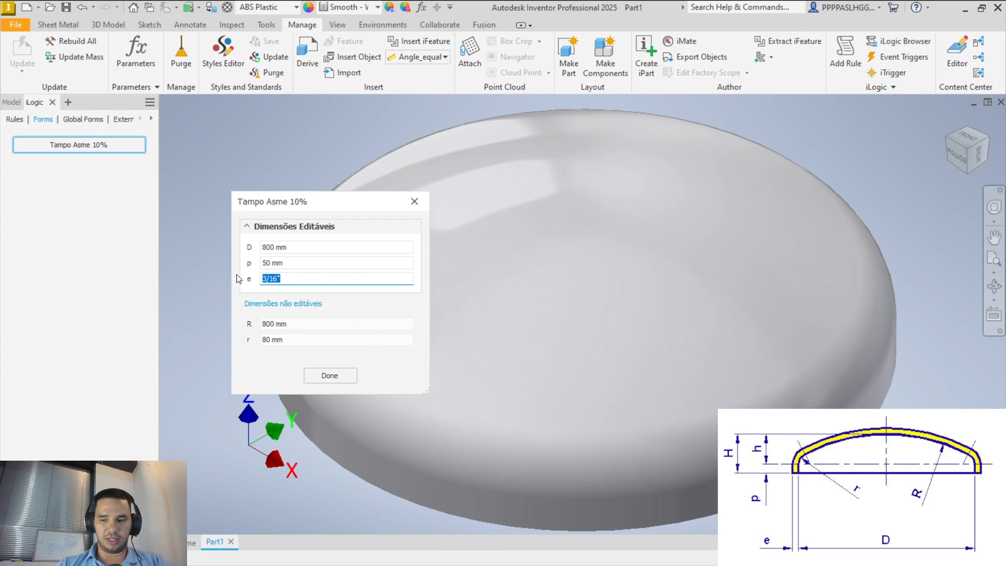
type("1/2\"")
key("Return")
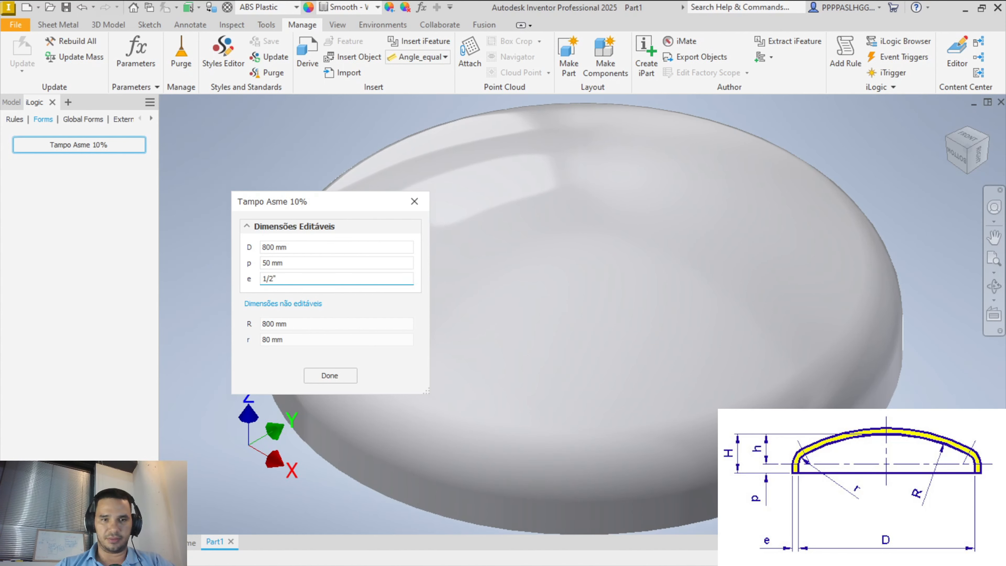
Inspect the dished head from its open side and check whether the form's R and r fields can be edited.
left_click(962, 175)
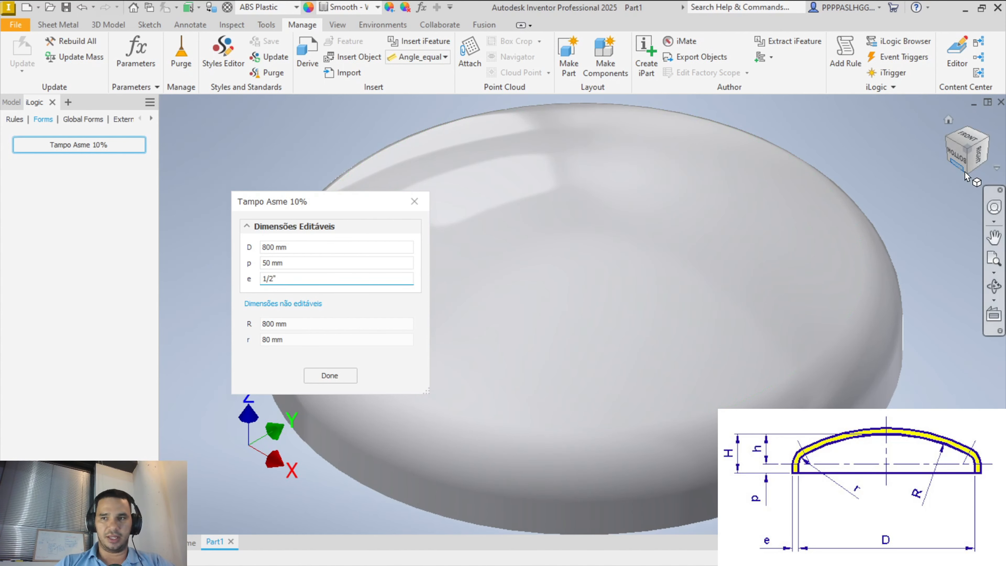
left_click(982, 150)
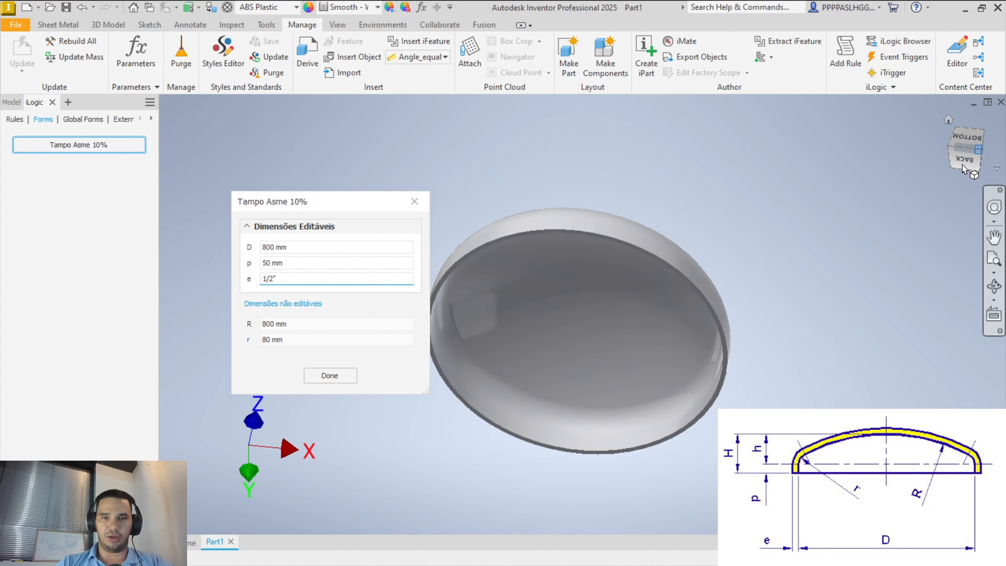
key("Tab")
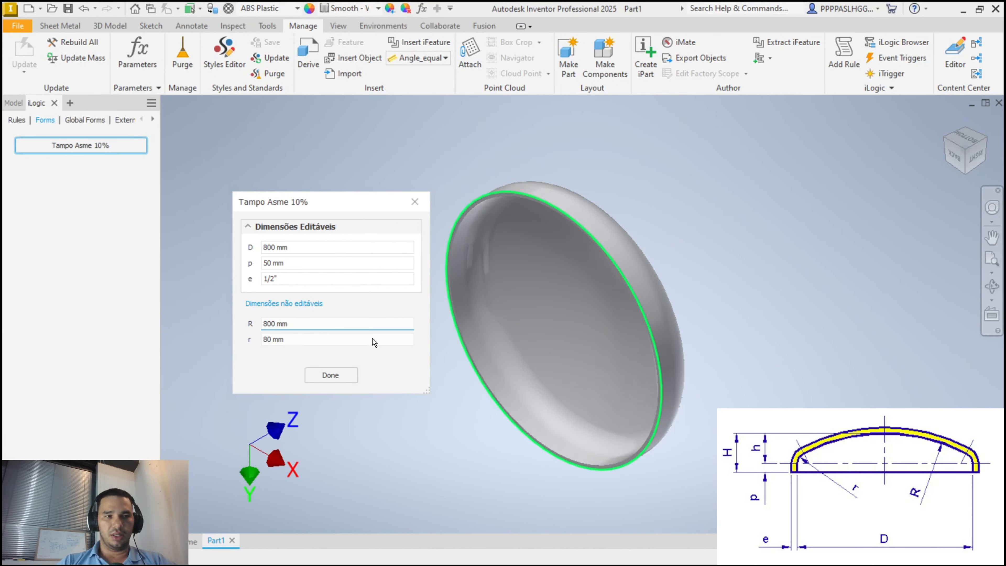
left_click_drag(325, 324, 216, 329)
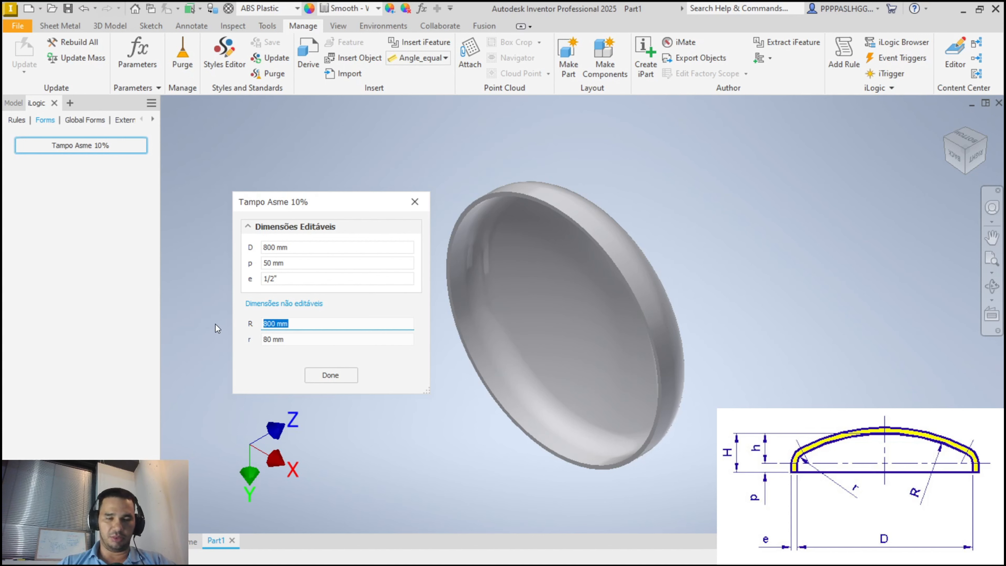
left_click(312, 323)
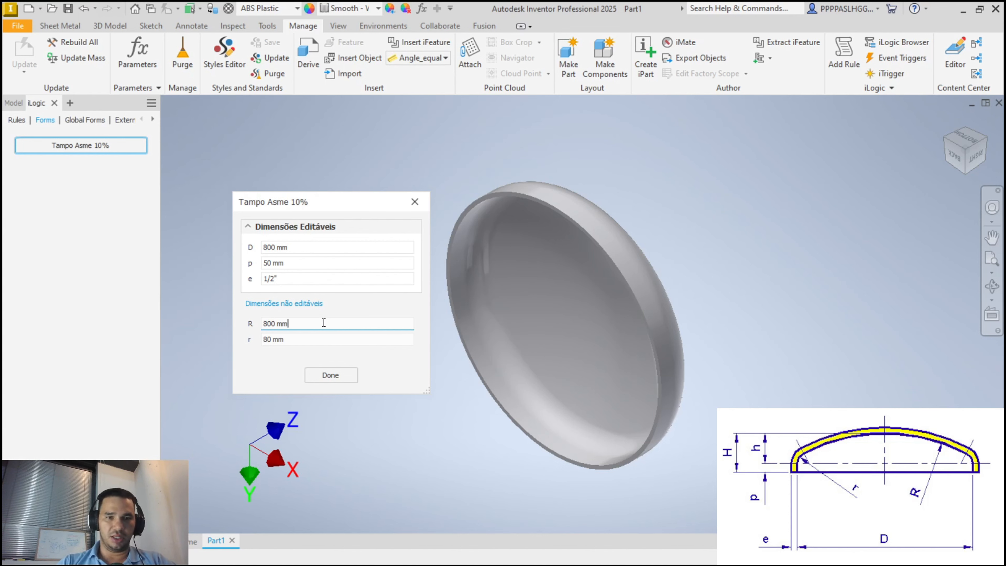
left_click_drag(316, 323, 230, 323)
left_click_drag(298, 339, 263, 329)
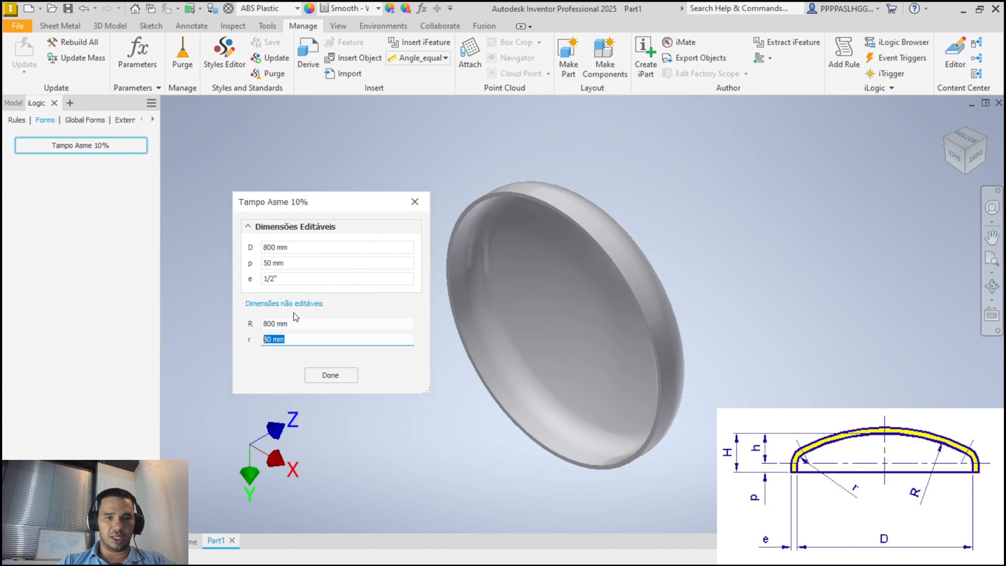
left_click_drag(303, 248, 260, 257)
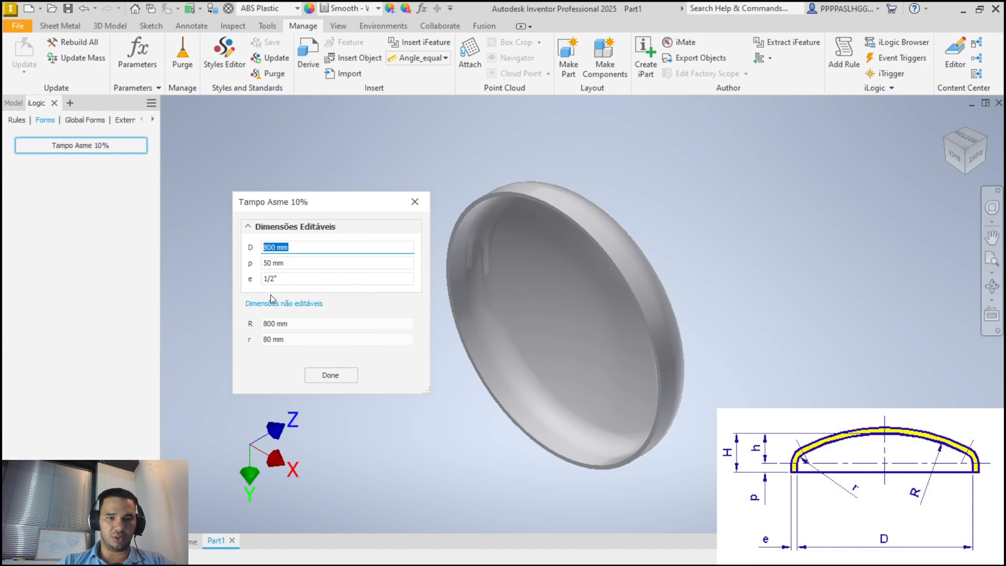
left_click_drag(298, 326, 260, 342)
Review the equations of R, r and e in the model's parameter table and close the table.
left_click(421, 8)
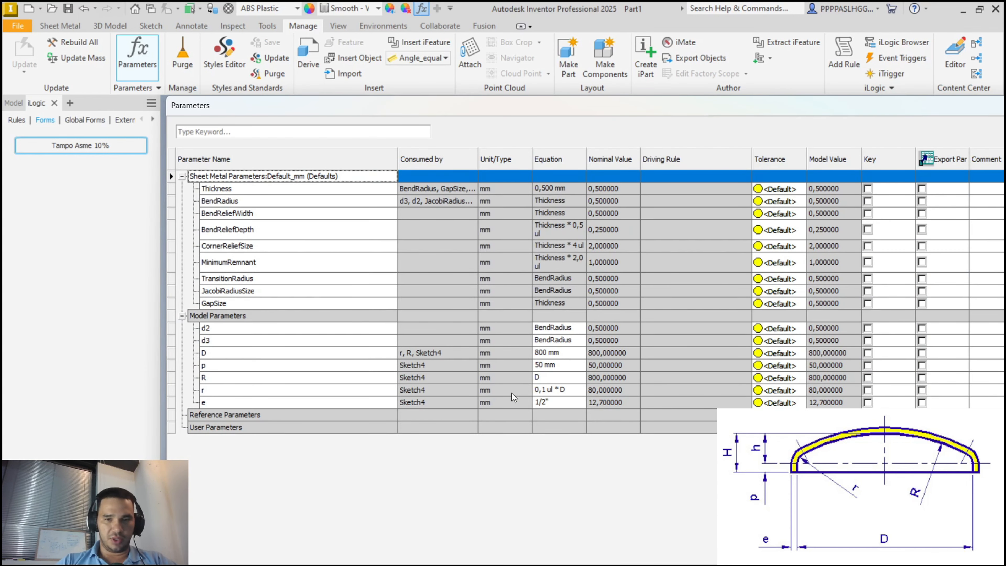
left_click(447, 388)
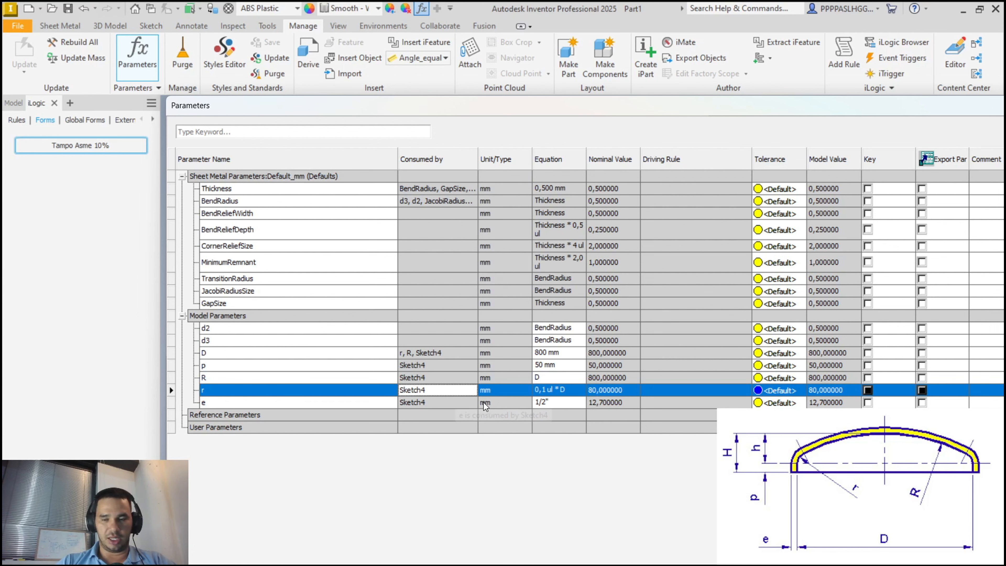
left_click(490, 401)
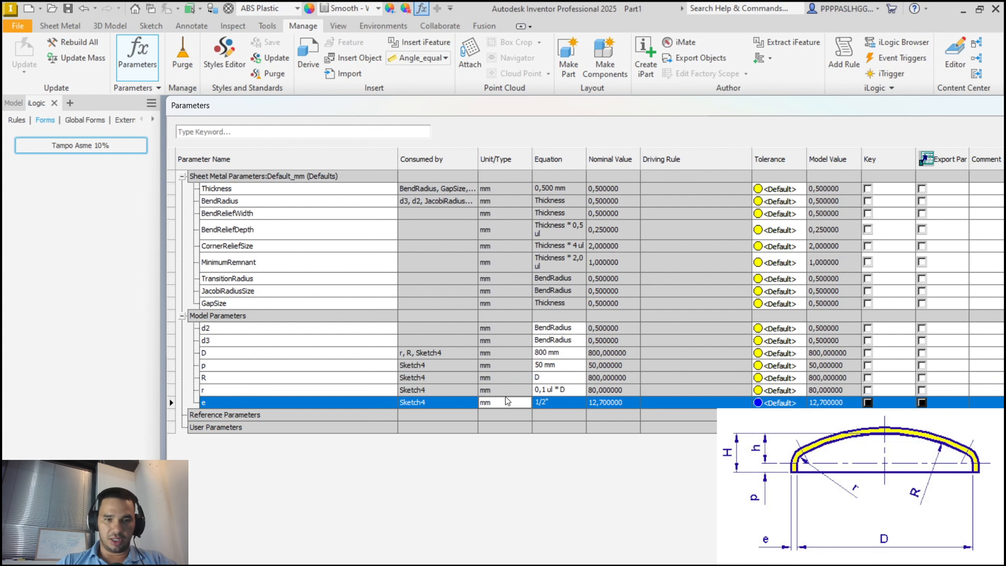
left_click(507, 390)
left_click(510, 380)
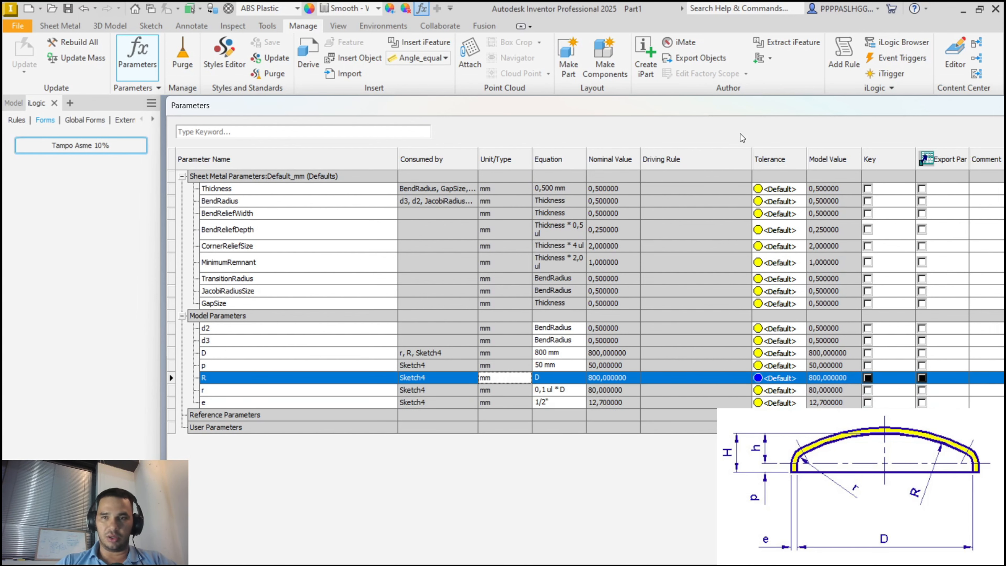
key("Escape")
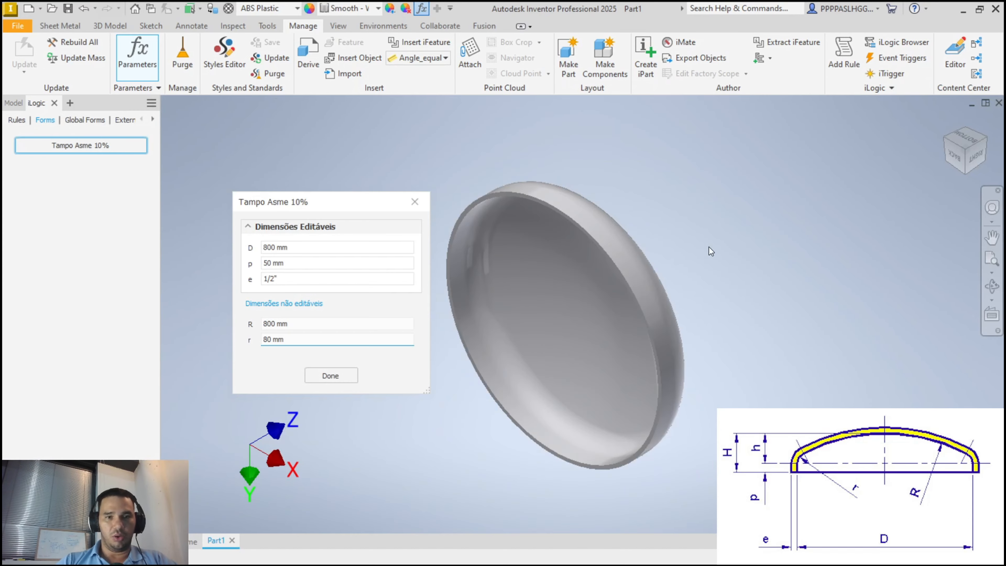
Open the Tampo Asme 10% form for editing and review its item border, control resizing and Show on Place Component options.
left_click(414, 201)
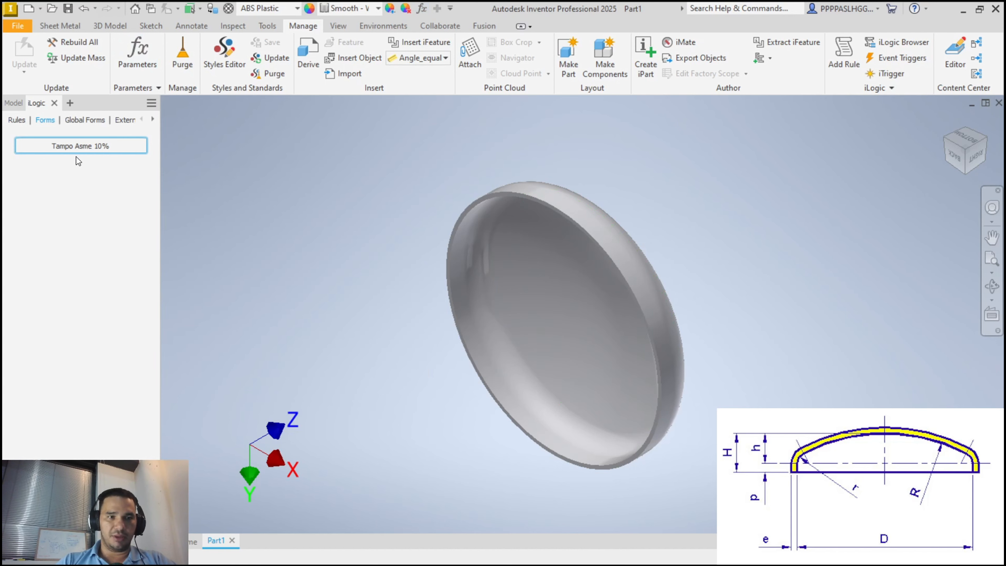
right_click(96, 148)
left_click(113, 157)
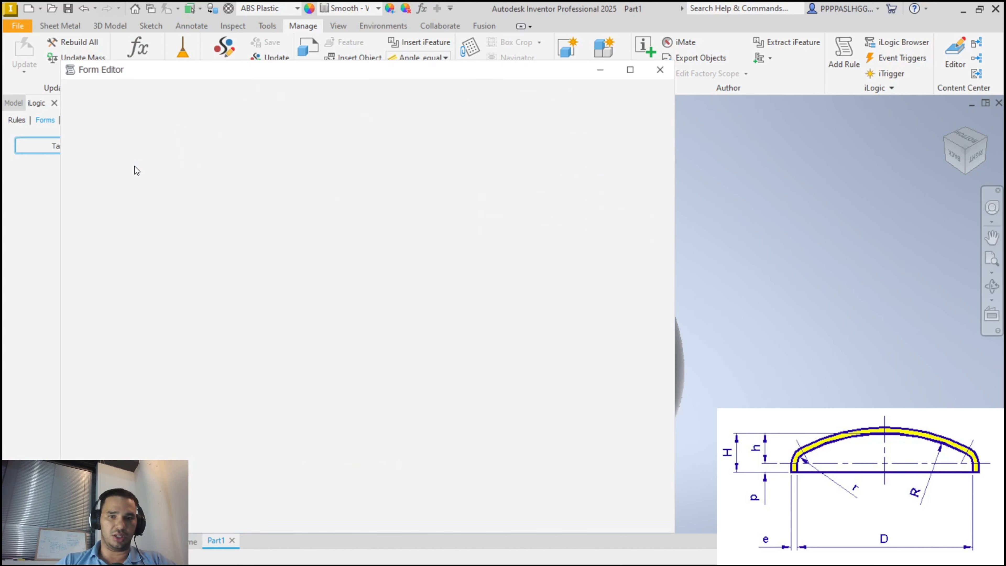
left_click_drag(357, 61, 342, 24)
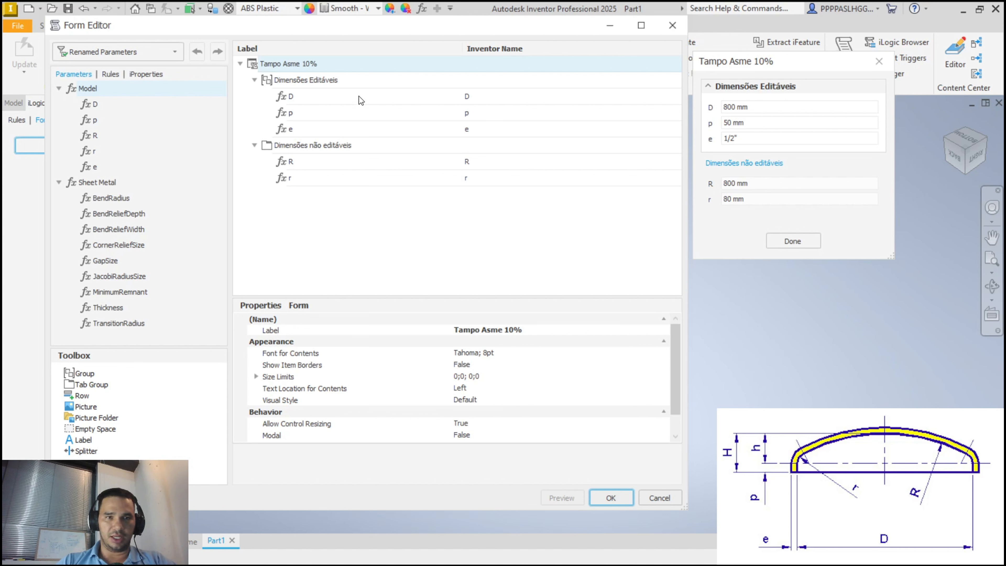
scroll(507, 404, "down", 1)
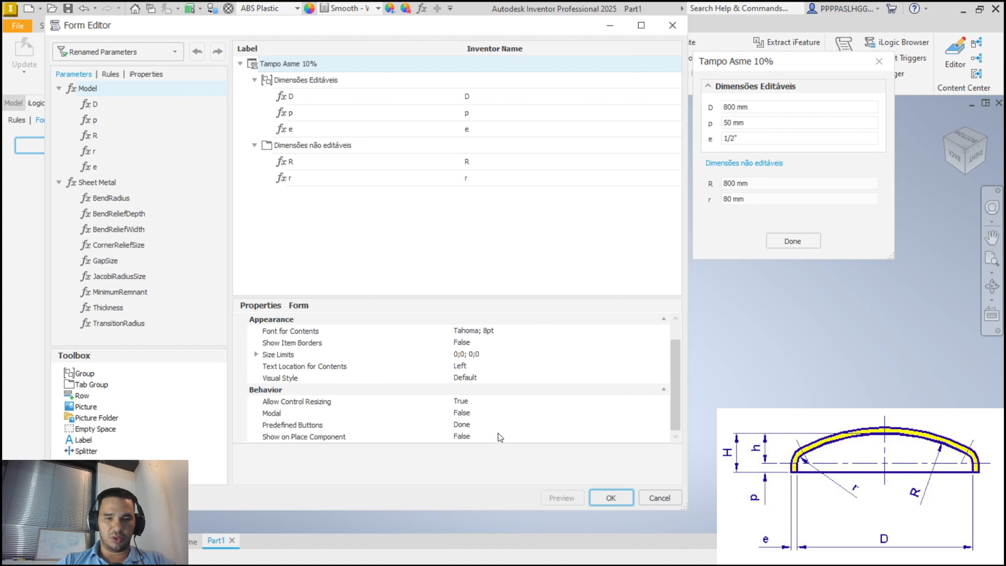
left_click(505, 343)
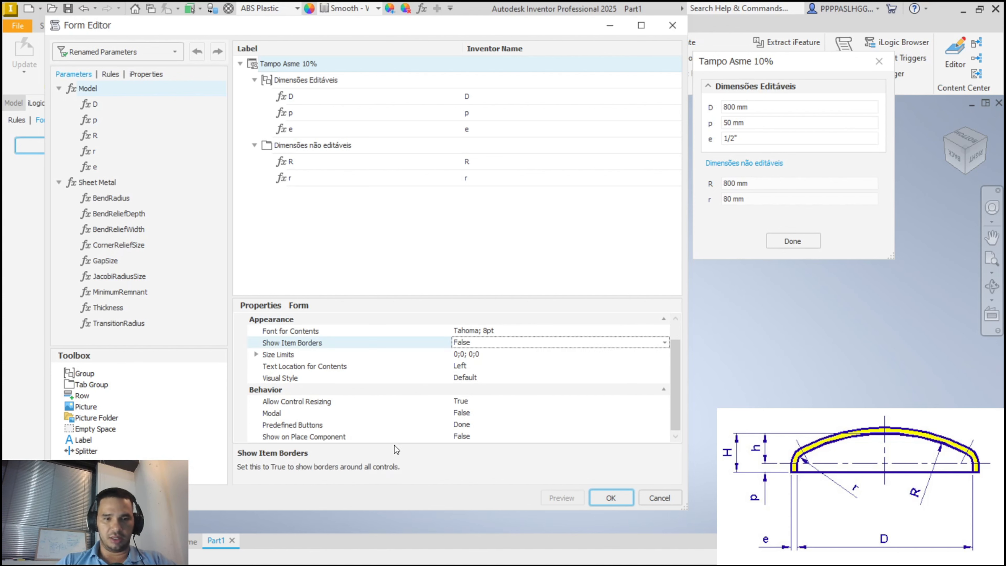
left_click(495, 402)
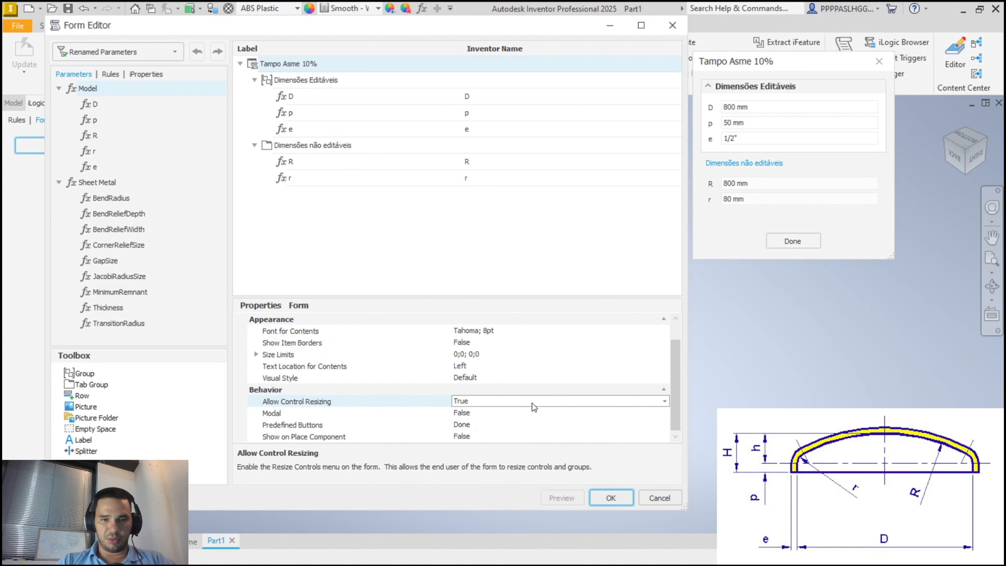
left_click(570, 435)
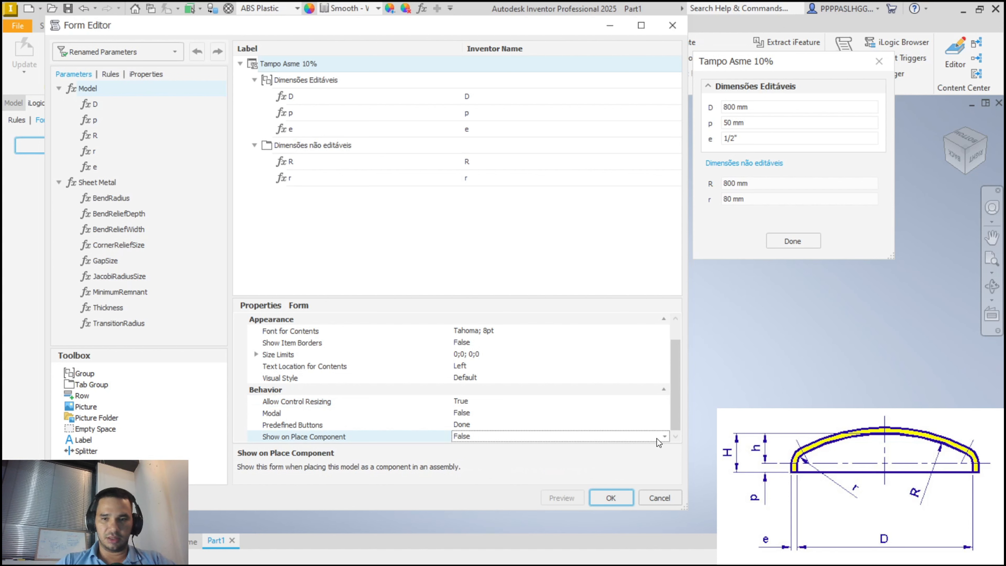
left_click(665, 435)
left_click(667, 435)
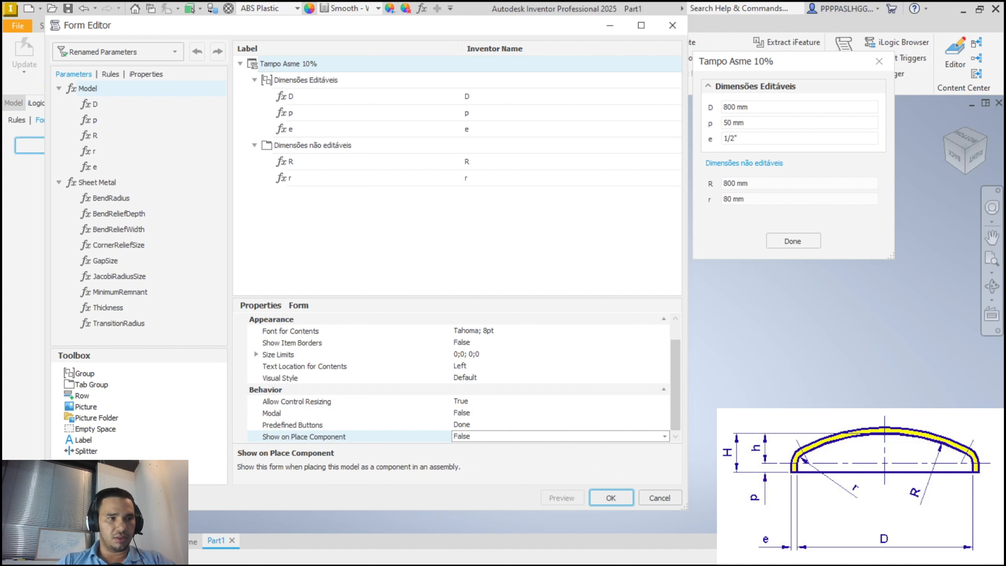
Try the Flat, Windows XP, Ultra Flat and Office 2003 visual styles on the form.
left_click(485, 378)
double_click(507, 377)
double_click(507, 376)
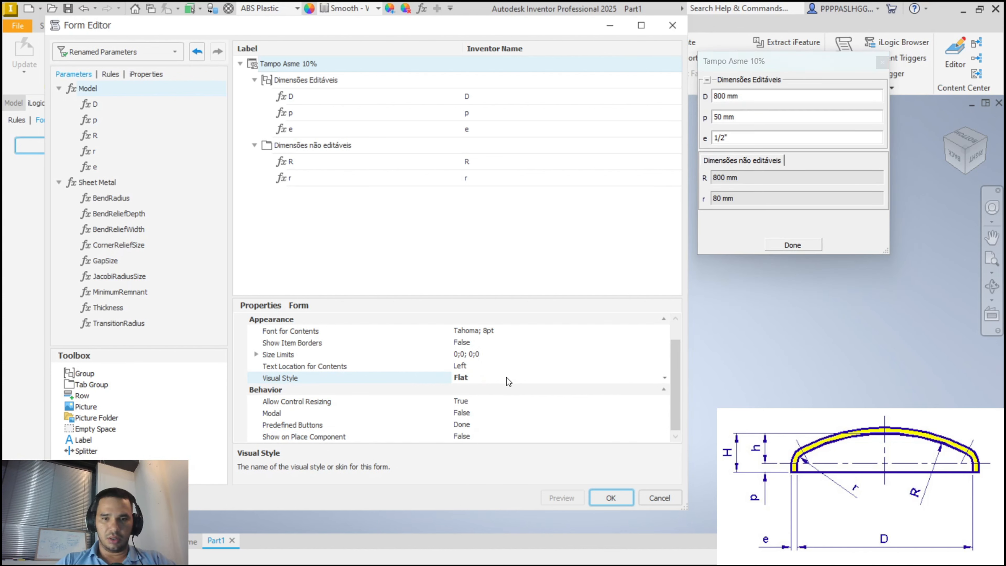
left_click(665, 378)
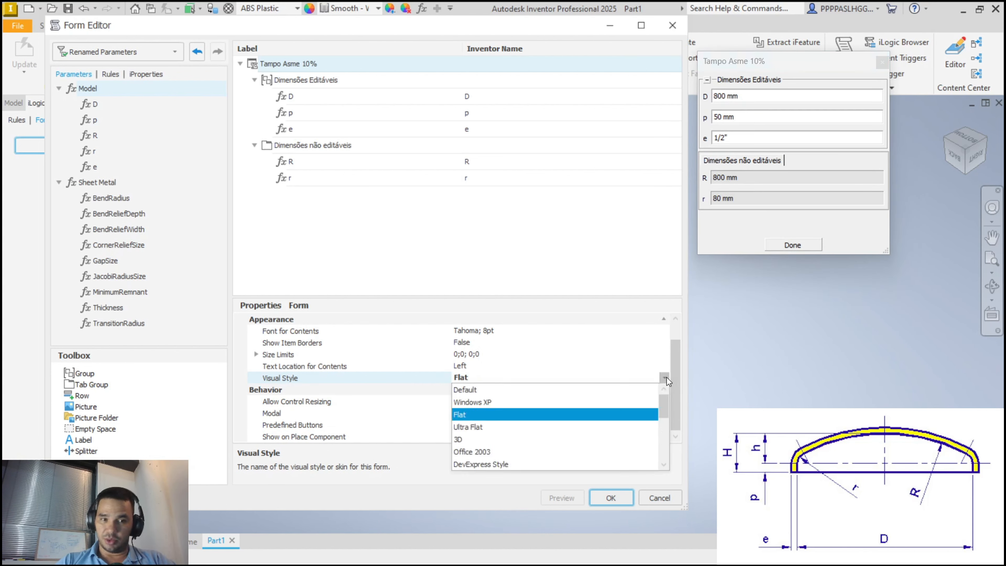
left_click(615, 402)
left_click(663, 376)
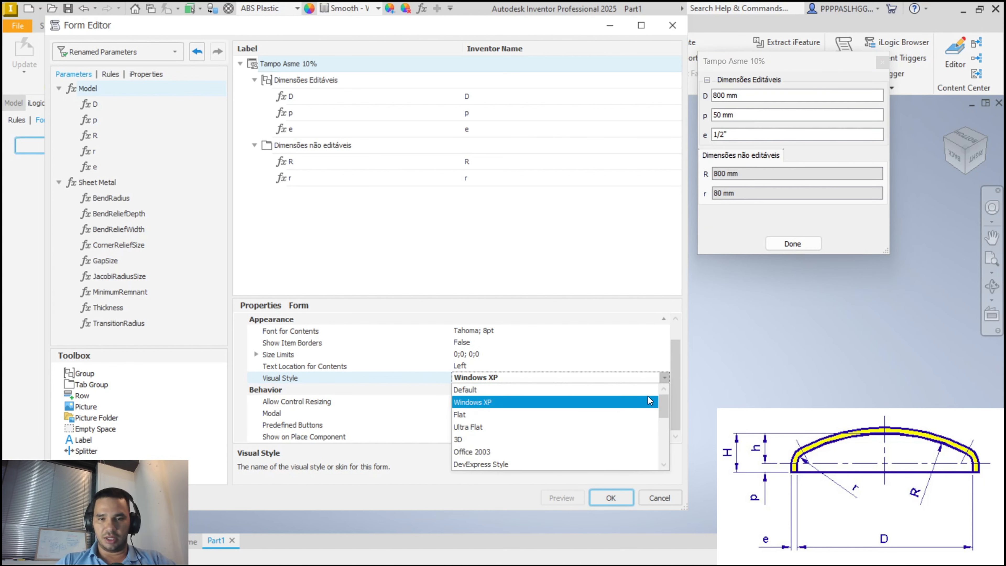
left_click(641, 410)
left_click(661, 378)
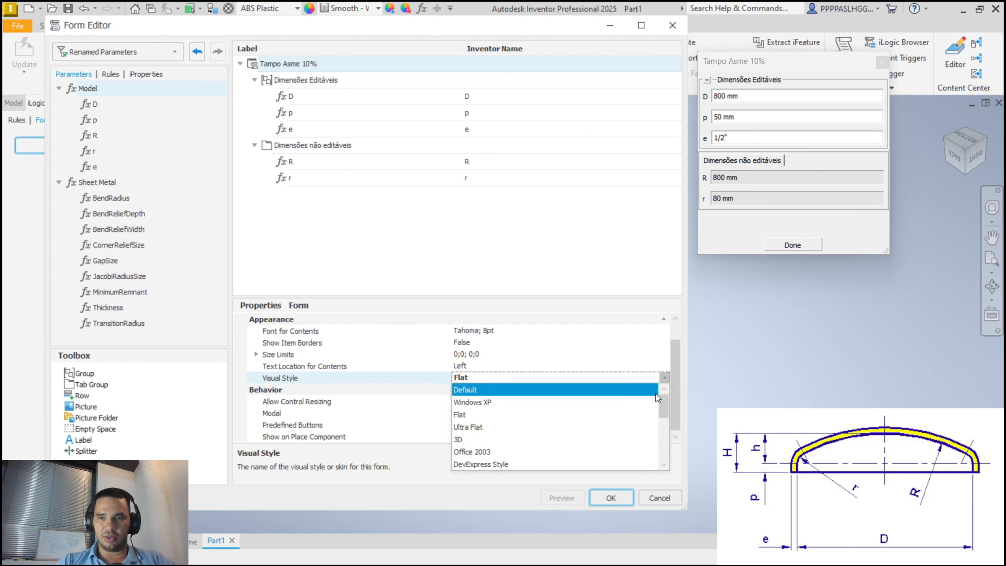
left_click(635, 429)
left_click(663, 374)
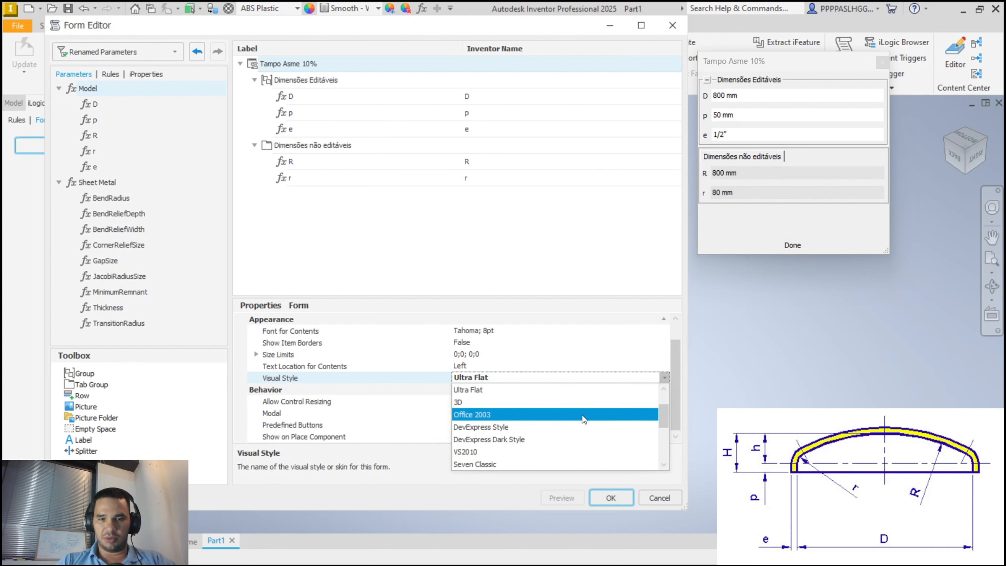
left_click(548, 416)
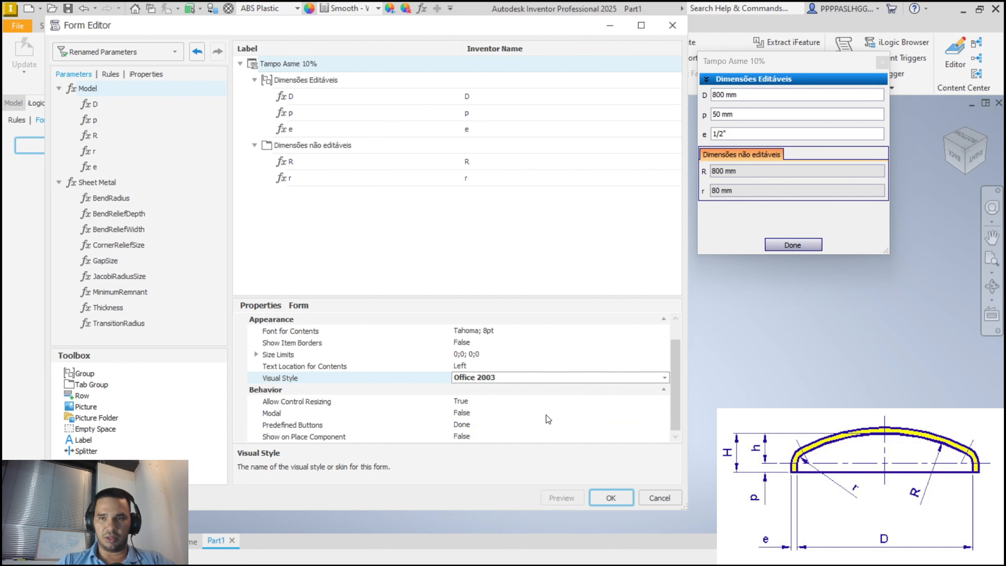
Compare the Windows XP, Office 2016 Black and Visual Studio 2013 Dark visual styles on the form.
left_click(664, 378)
left_click(602, 398)
left_click(664, 378)
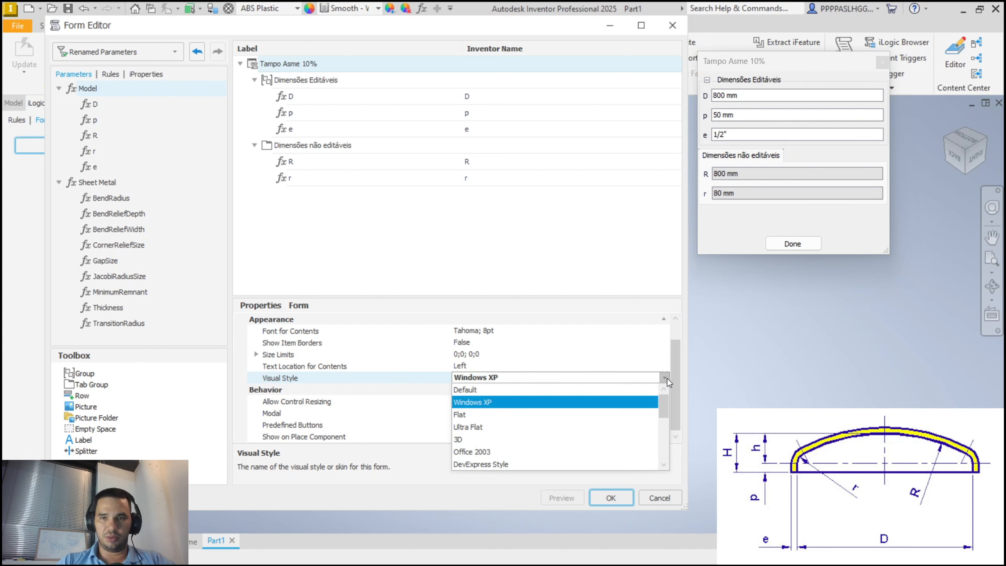
scroll(621, 407, "down", 3)
scroll(585, 433, "down", 1)
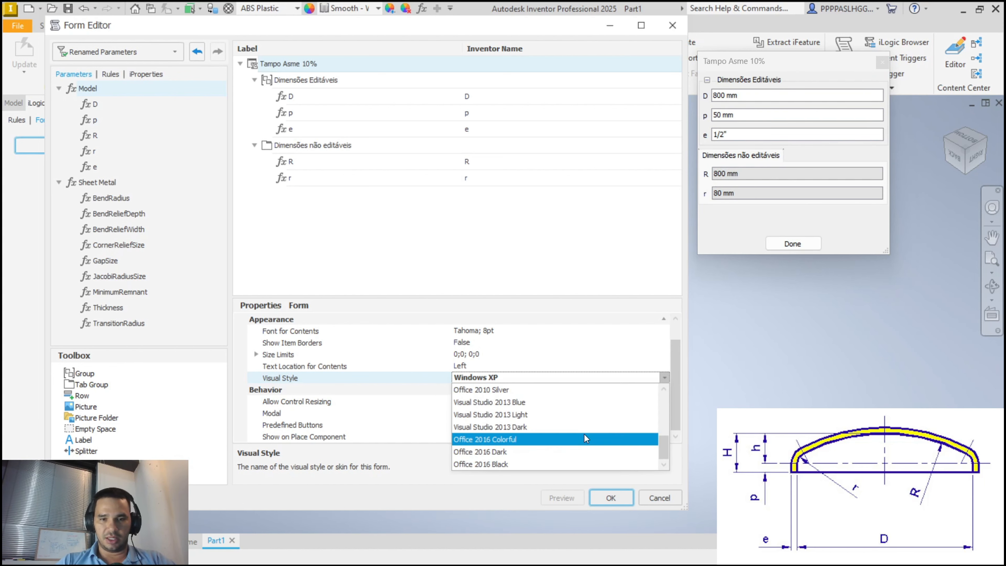
left_click(538, 462)
left_click(664, 377)
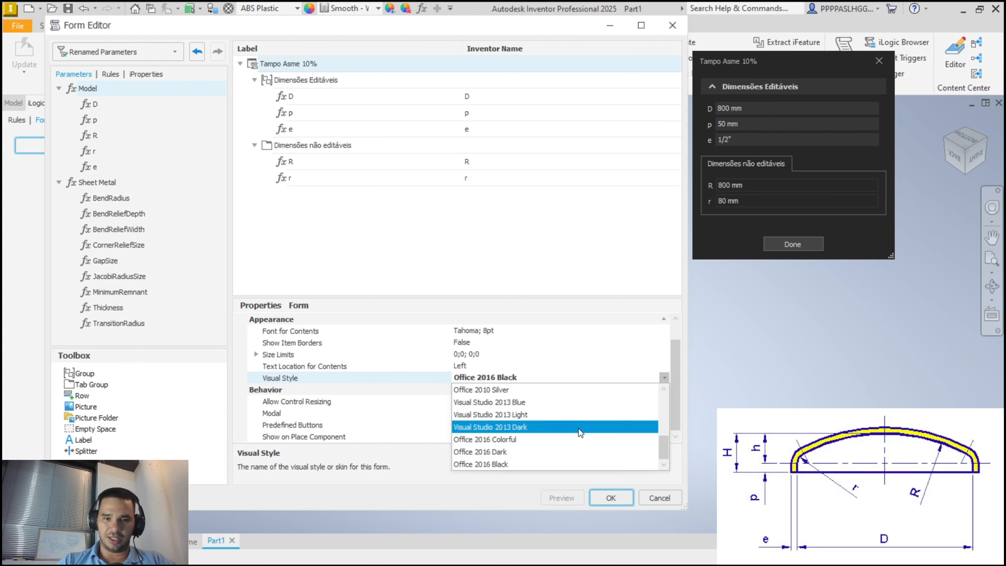
left_click(577, 428)
Set the form's visual style to Windows XP and review its text location and control resizing options.
left_click(664, 377)
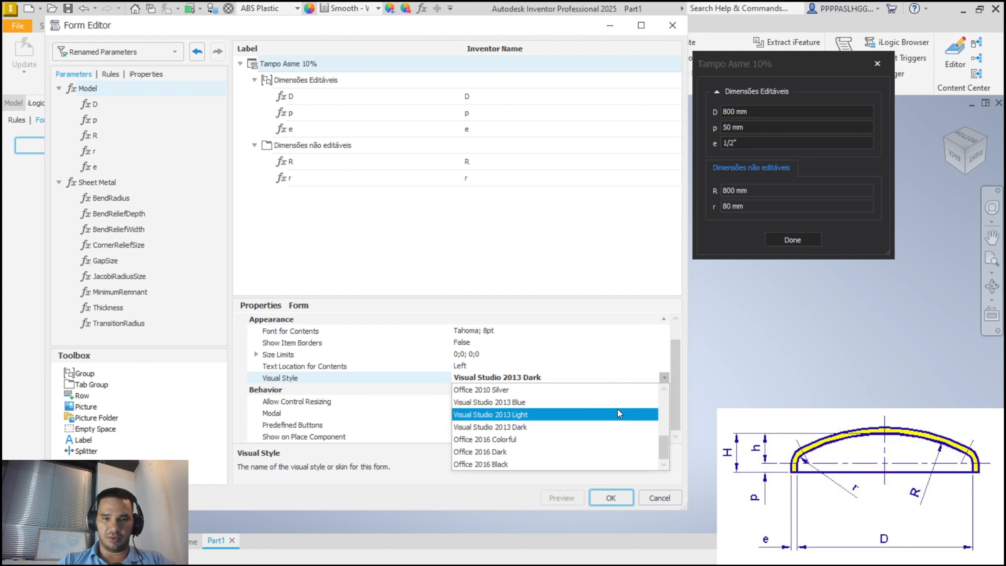
scroll(613, 408, "up", 3)
left_click(552, 402)
left_click(520, 371)
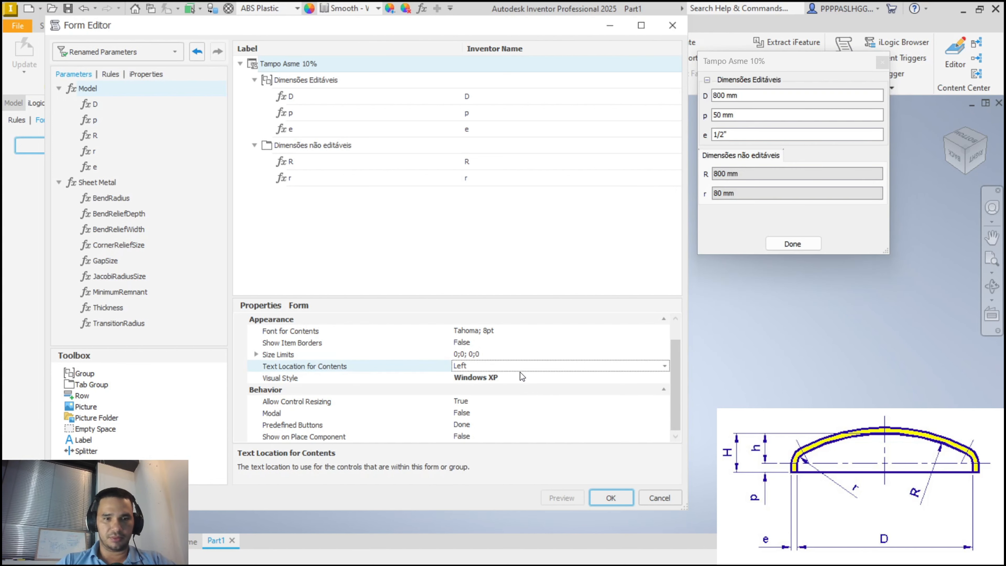
left_click(475, 401)
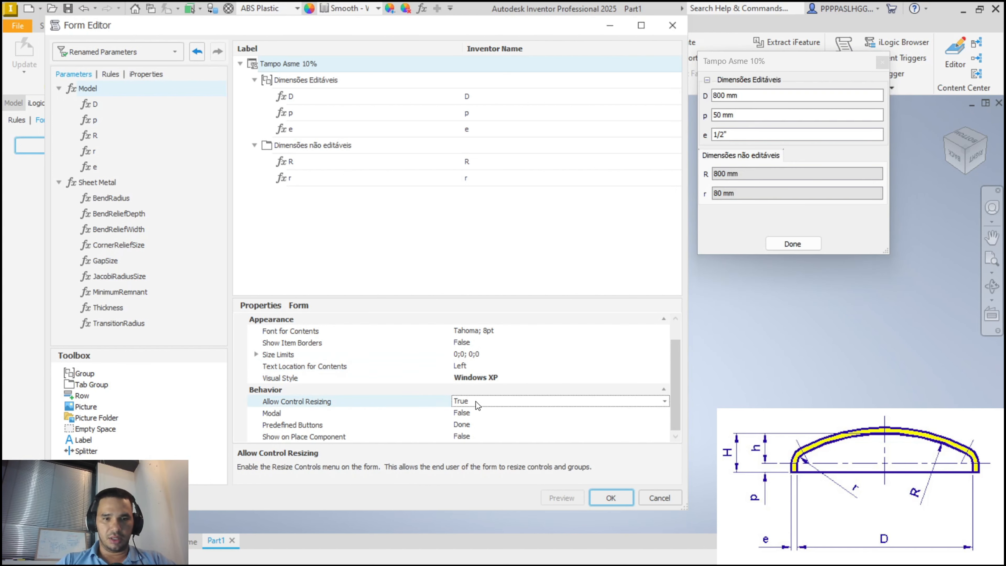
left_click(659, 400)
left_click(652, 412)
Try OK Cancel Apply as the form's predefined buttons, settle on OK Cancel and save the form changes.
left_click(596, 421)
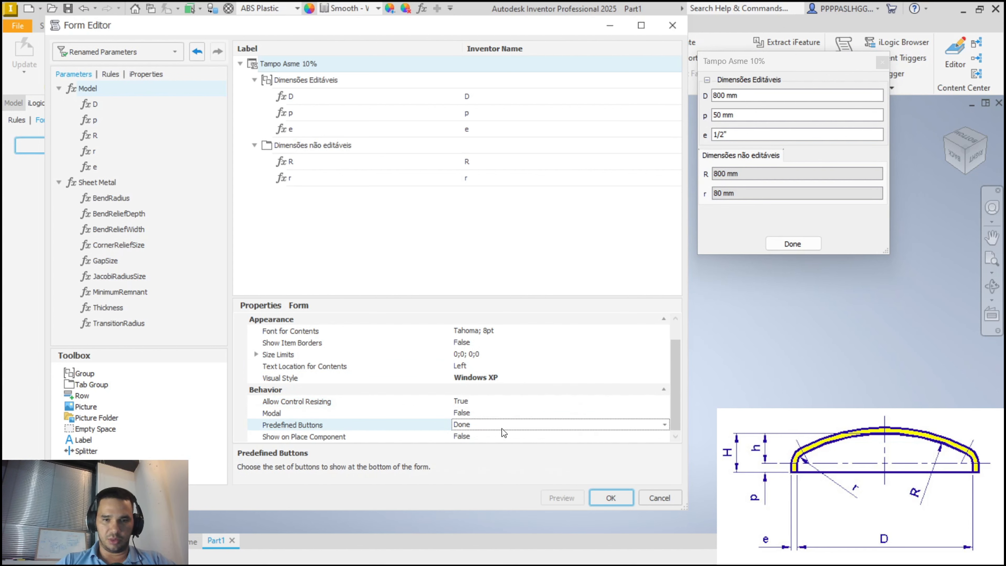
left_click(662, 423)
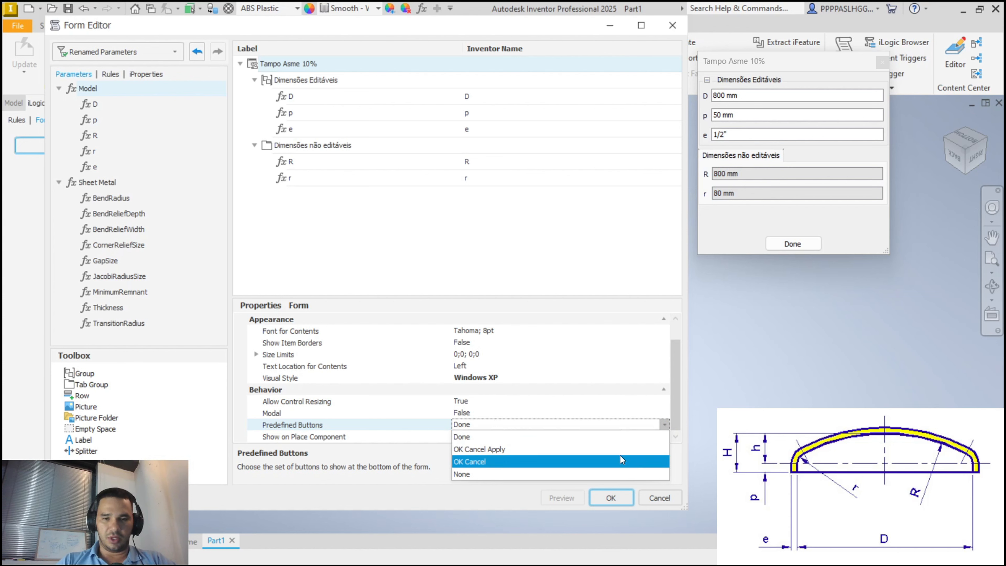
left_click(622, 448)
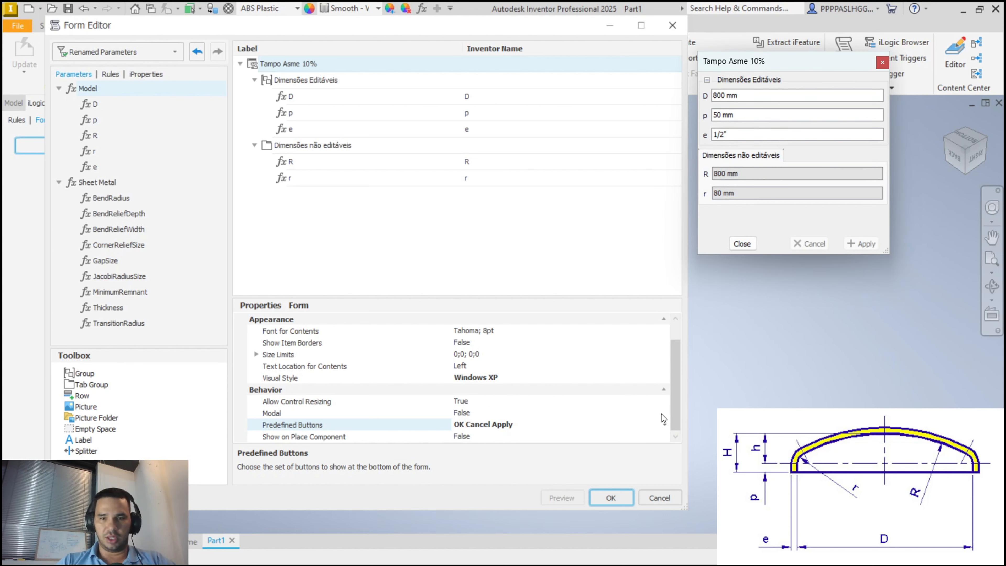
left_click(664, 424)
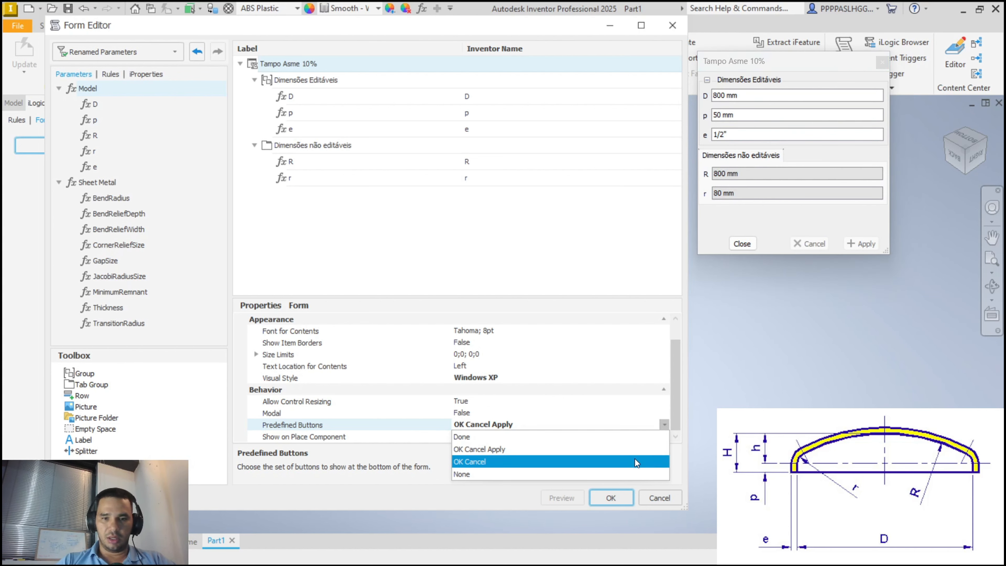
left_click(635, 458)
left_click(664, 426)
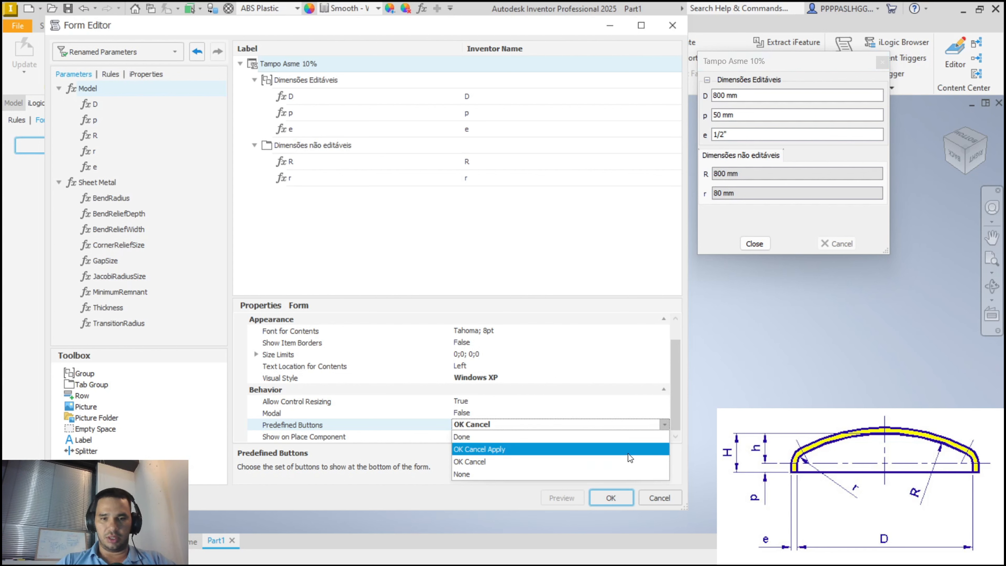
left_click(619, 463)
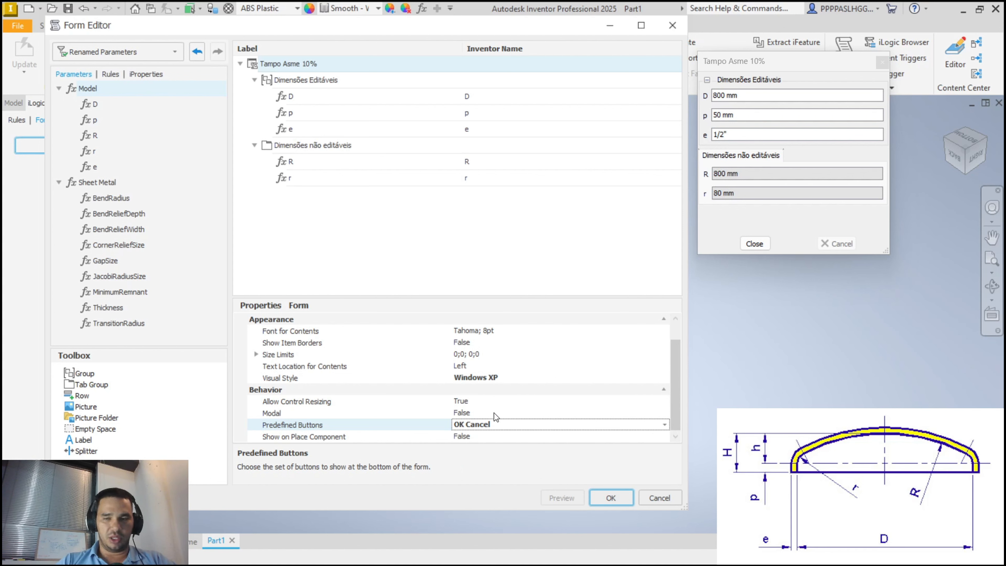
left_click(522, 412)
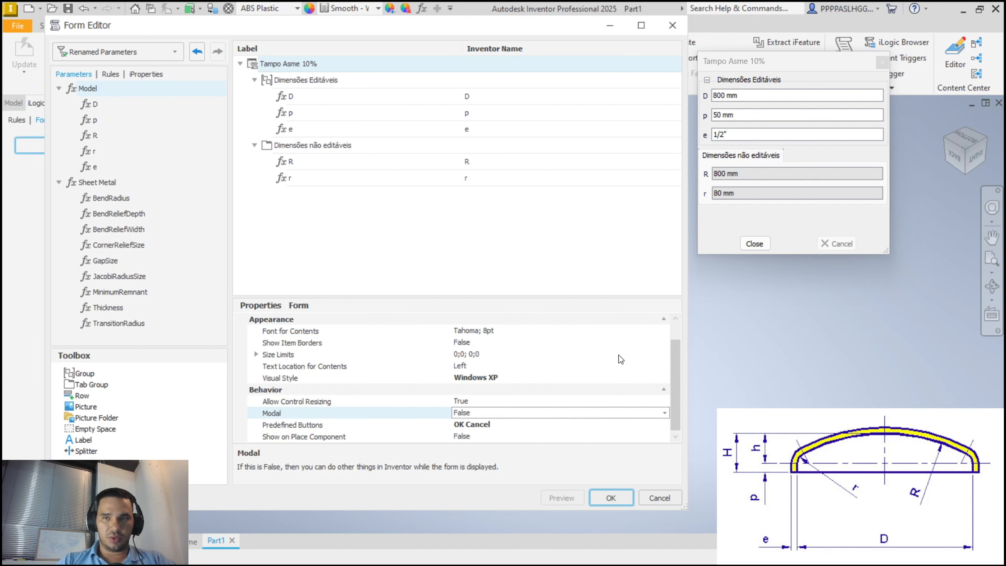
left_click(611, 497)
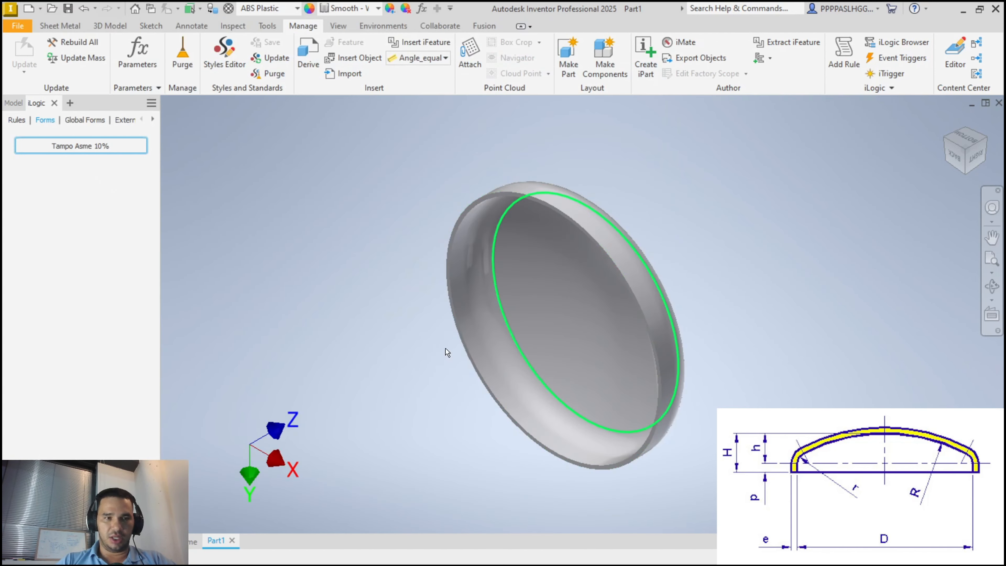
Reopen the Tampo Asme 10% form and check its R field and the collapsing of the Dimensões Editáveis group.
left_click(90, 145)
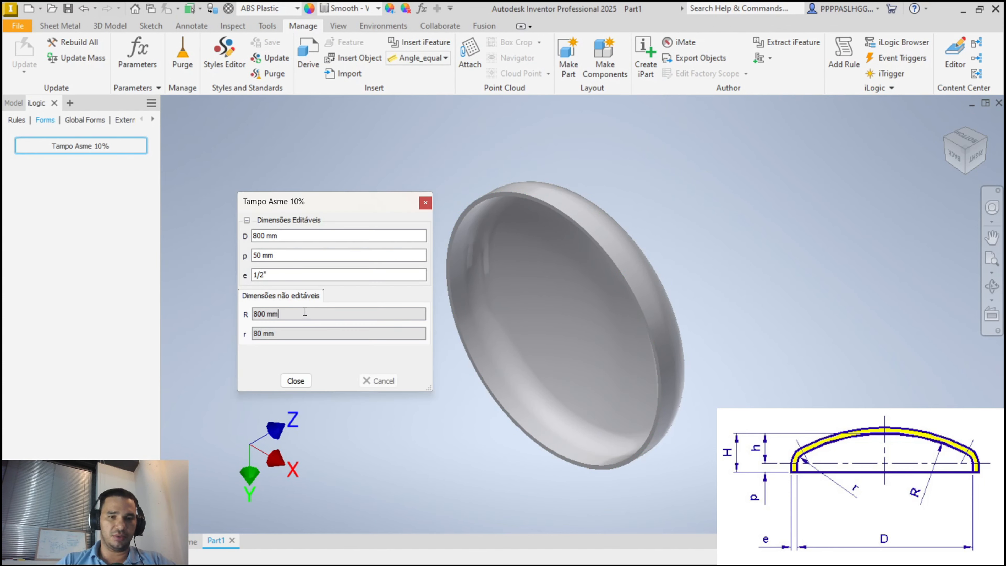
left_click(306, 313)
left_click_drag(282, 211, 266, 209)
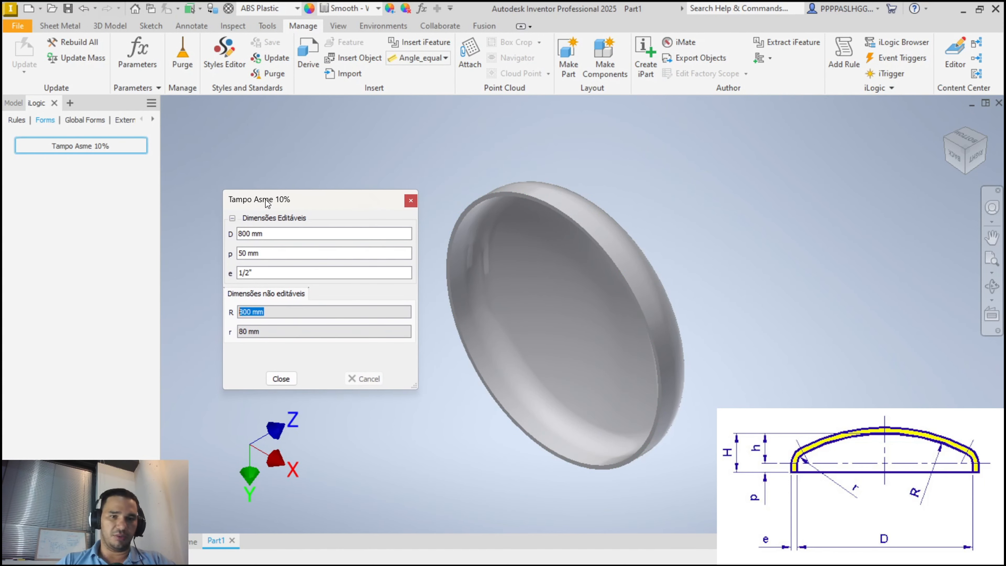
left_click(231, 218)
left_click(230, 220)
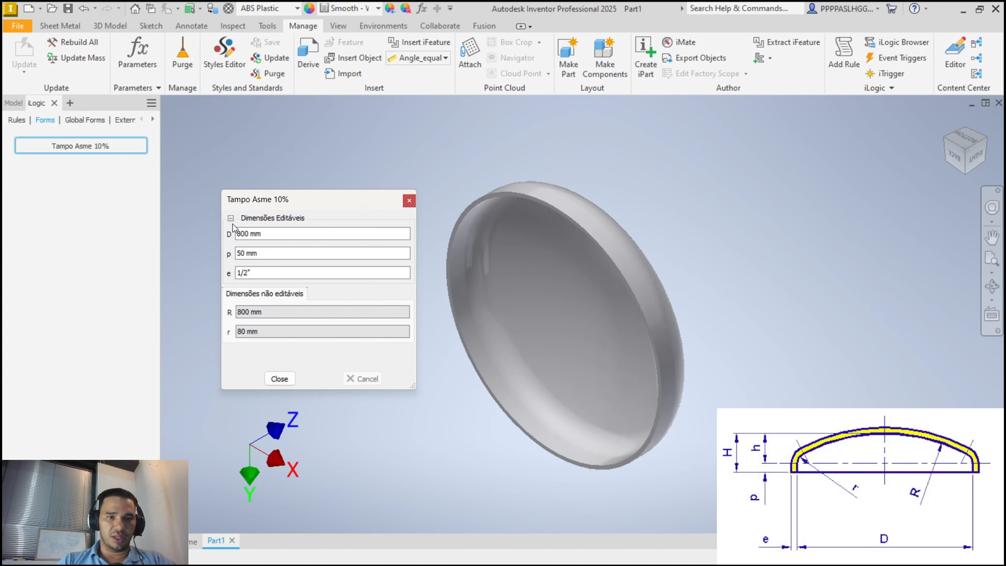
Set D to 500 mm in the Tampo Asme 10% form and apply it to the dished head.
left_click(242, 233)
key("BackSpace")
type("5")
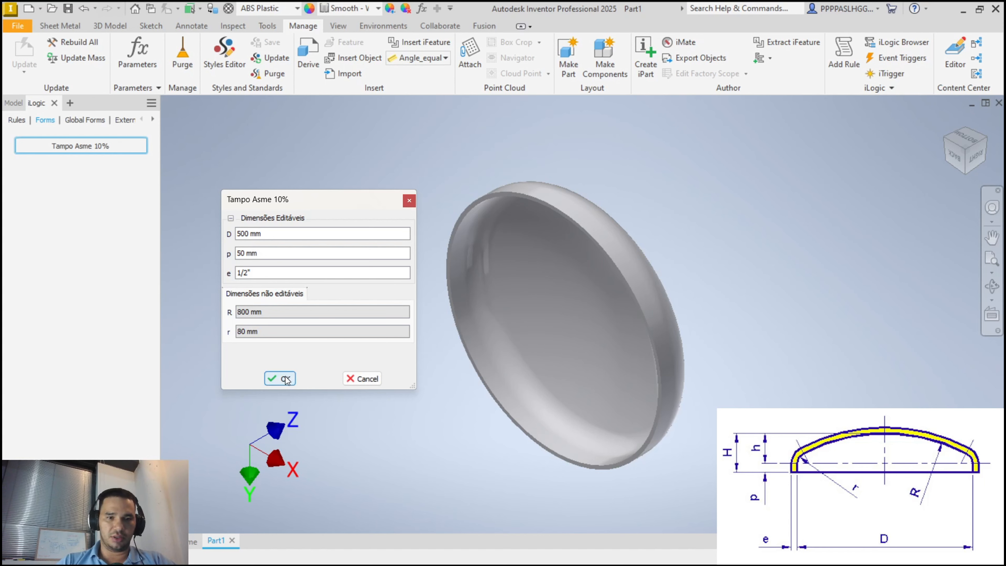
left_click(279, 379)
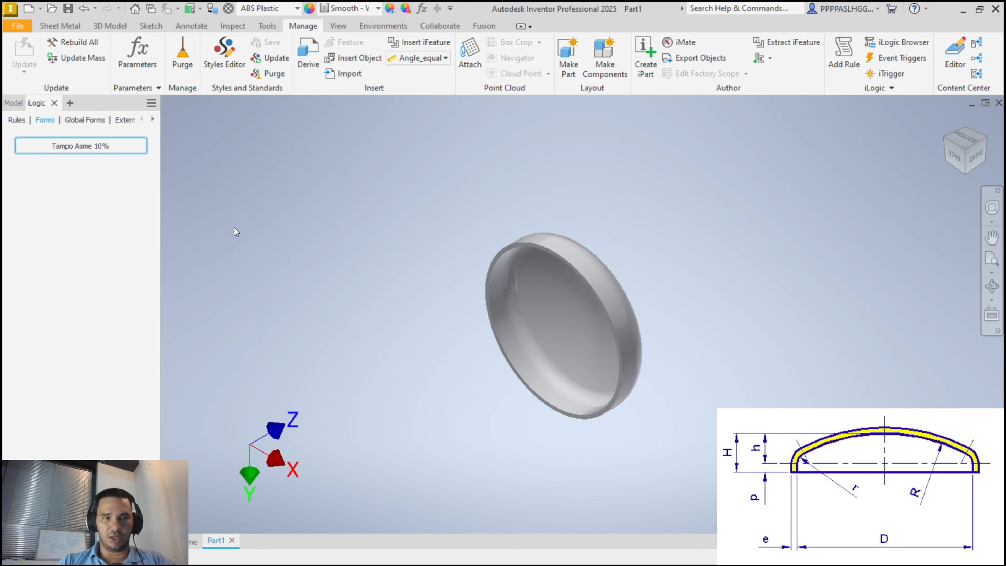
Enter 800 mm for D in the Tampo Asme 10% form and cancel the edit.
left_click(106, 149)
left_click_drag(244, 233, 230, 237)
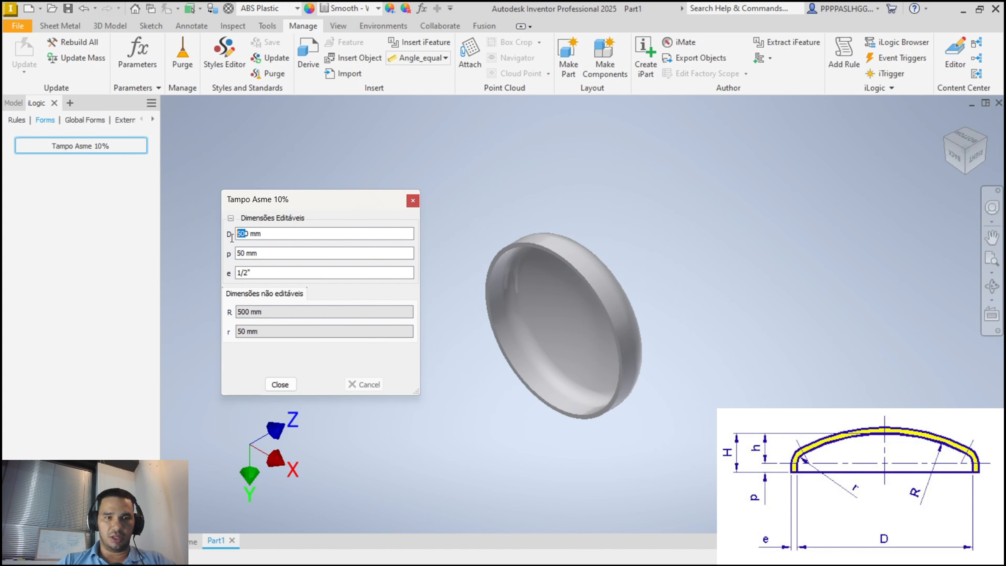
type("80")
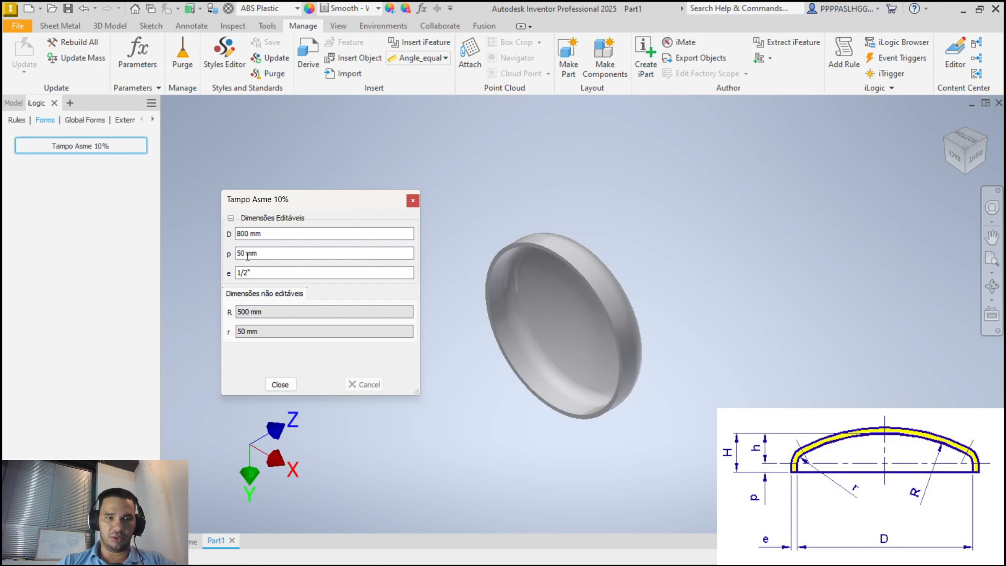
left_click(252, 252)
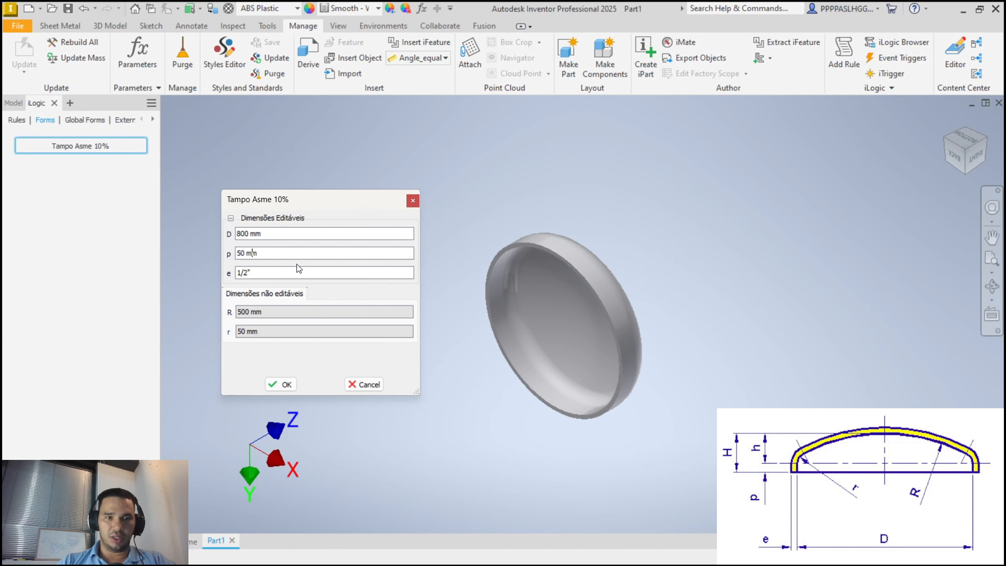
left_click(375, 384)
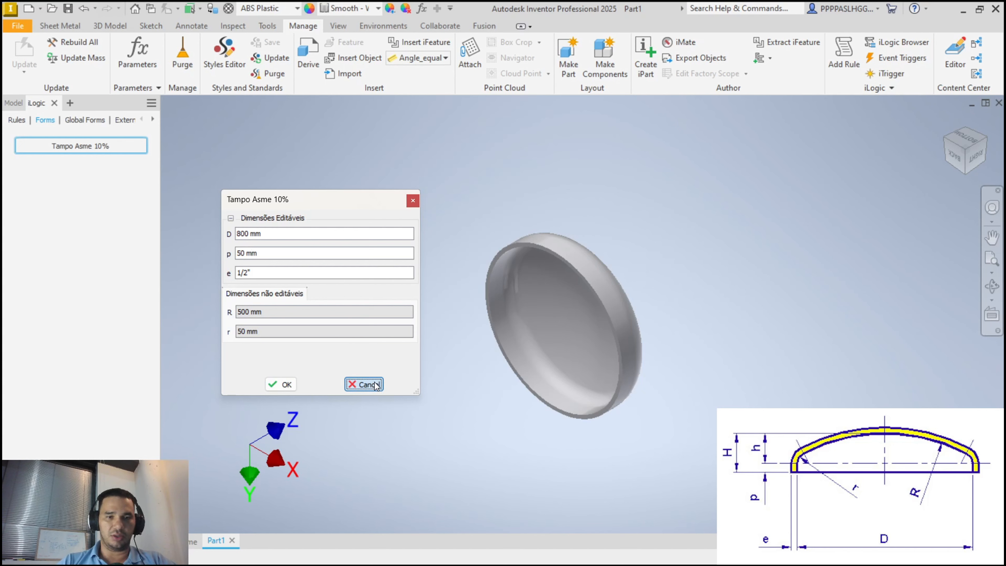
Reopen the Tampo Asme 10% form, set D to 800 mm and accept the change.
left_click(118, 146)
left_click_drag(241, 234, 209, 241)
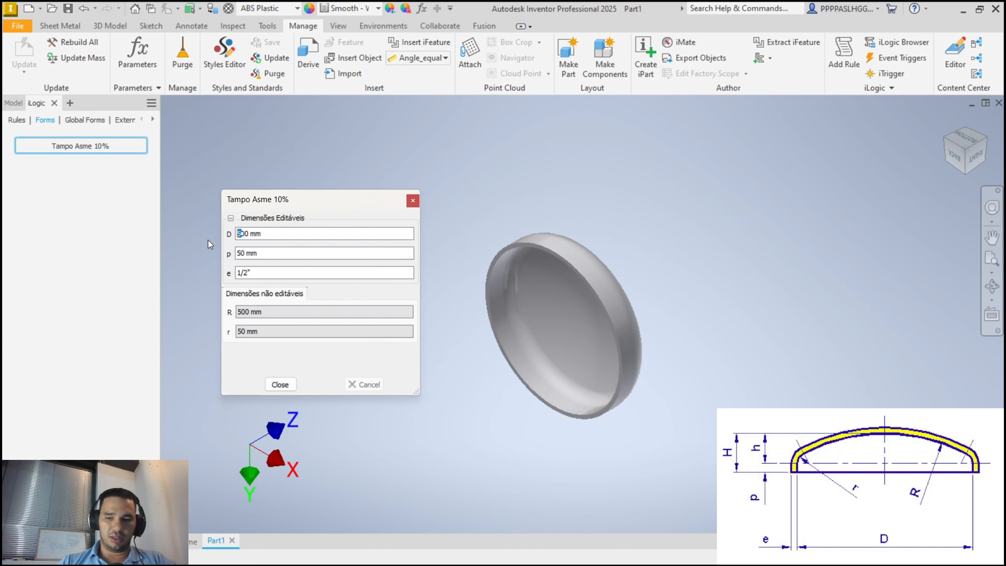
type("8")
left_click(279, 384)
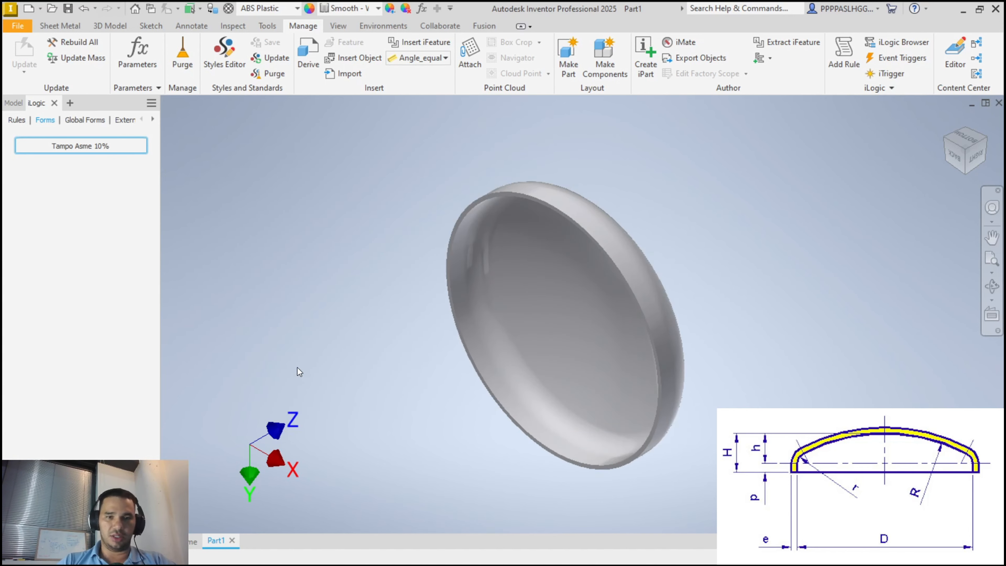
Edit the Tampo Asme 10% form to use OK Cancel Apply as its predefined buttons and save it.
right_click(115, 150)
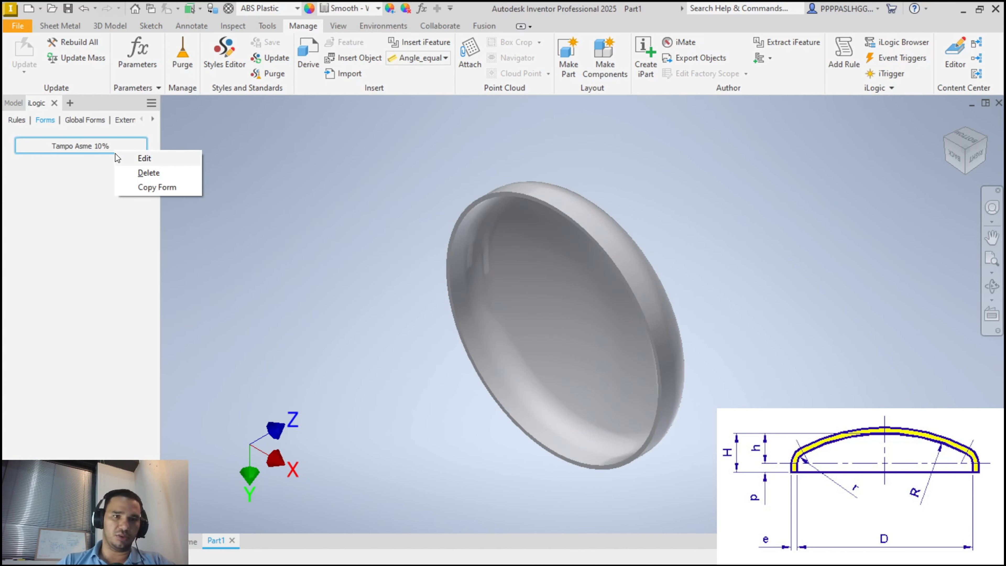
left_click(133, 156)
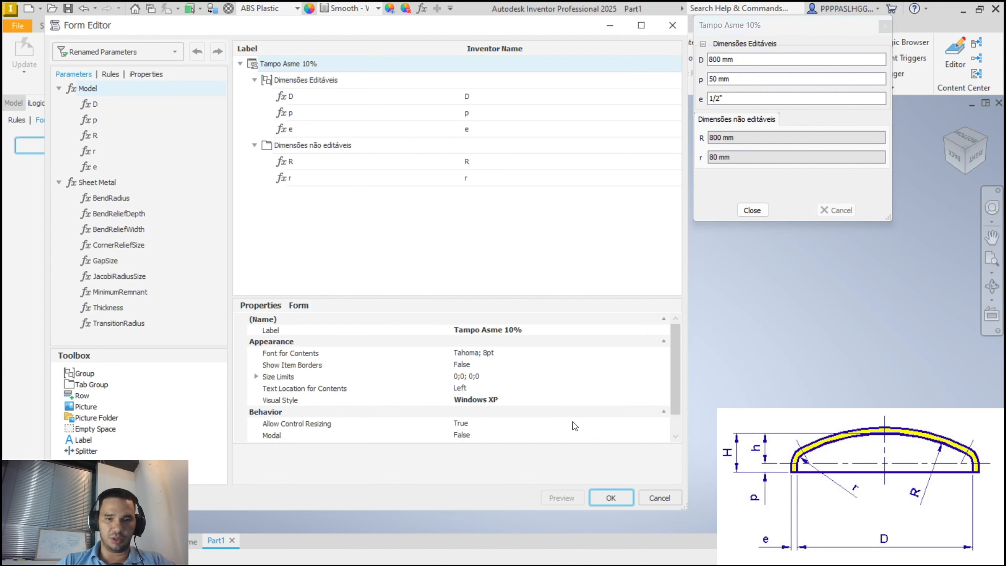
scroll(587, 381, "down", 1)
left_click(557, 422)
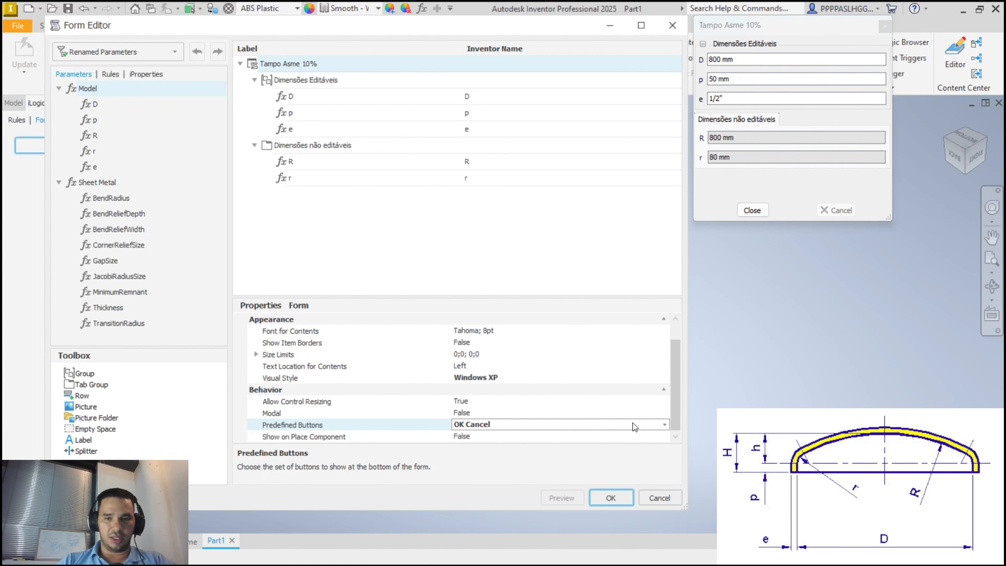
left_click(663, 424)
left_click(617, 446)
left_click(610, 498)
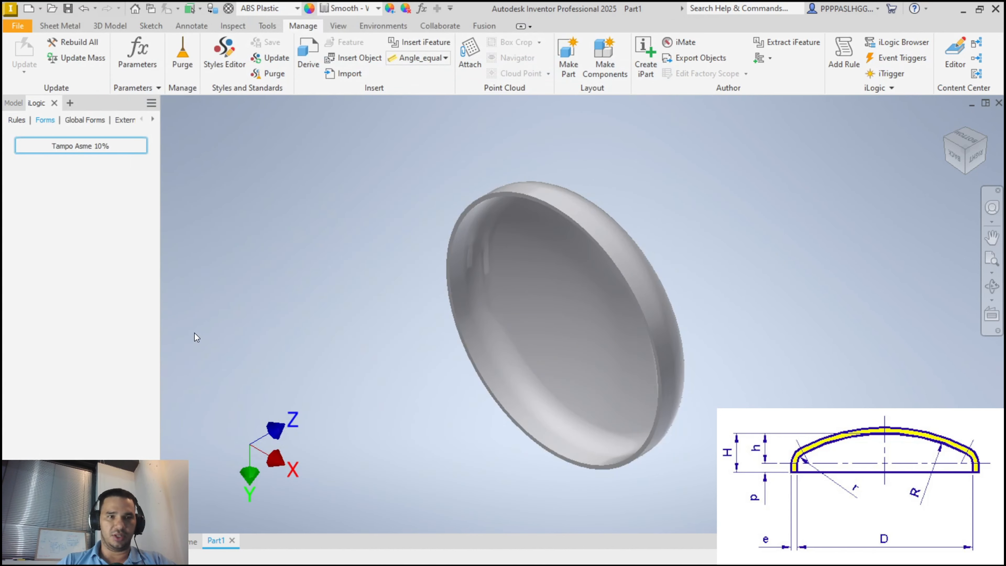
Reopen the Tampo Asme 10% form, set D to 500 mm and apply it while keeping the form open.
left_click(70, 148)
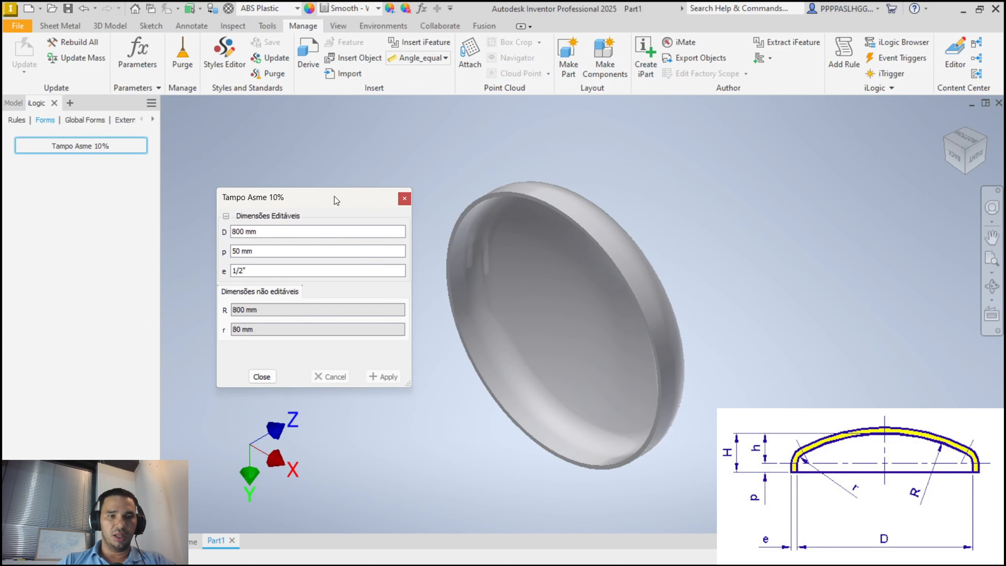
left_click_drag(334, 199, 273, 202)
left_click(179, 237)
key("BackSpace")
type("5")
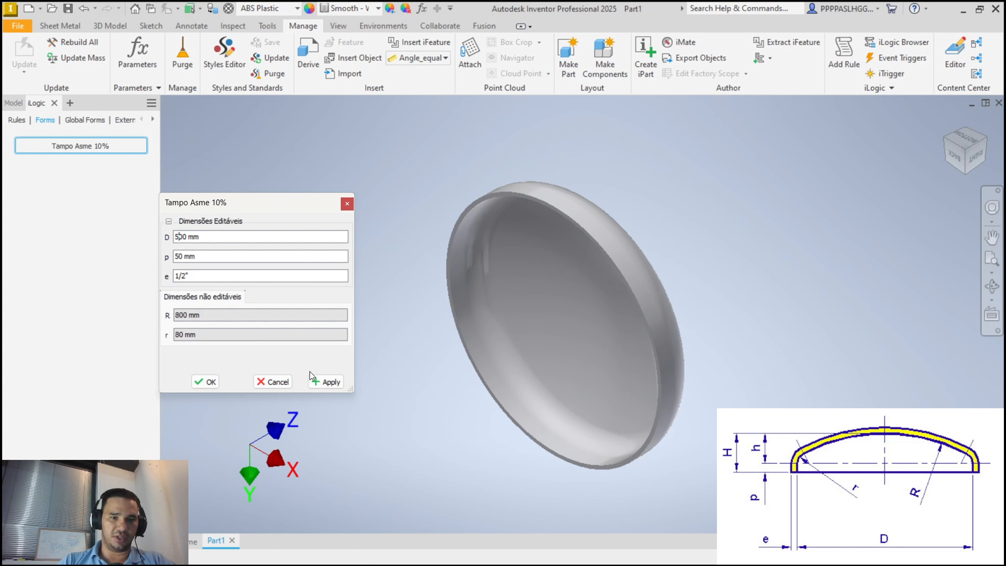
left_click(326, 382)
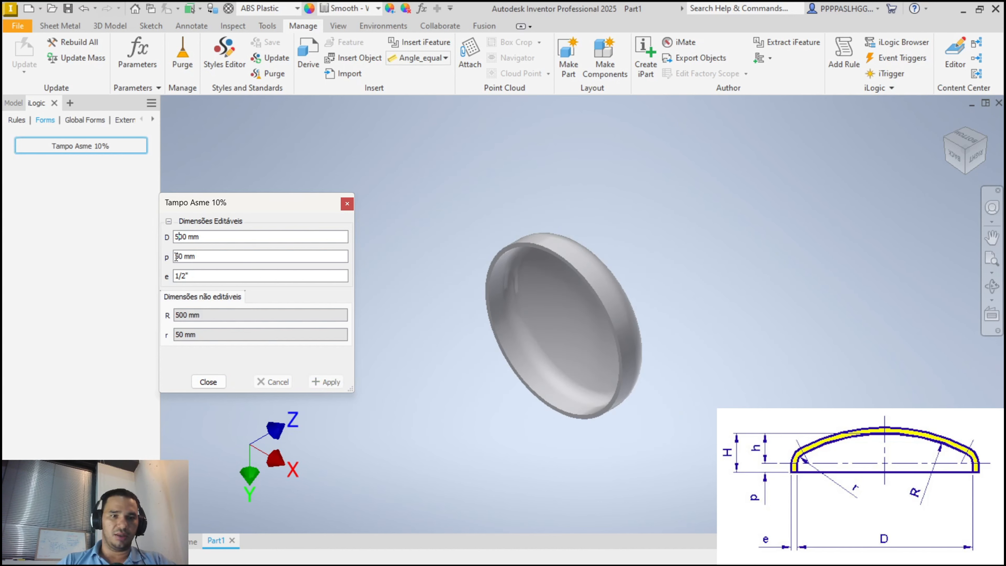
Set p to 25 mm in the form and apply it to the dished head.
left_click_drag(180, 257, 169, 259)
type("25")
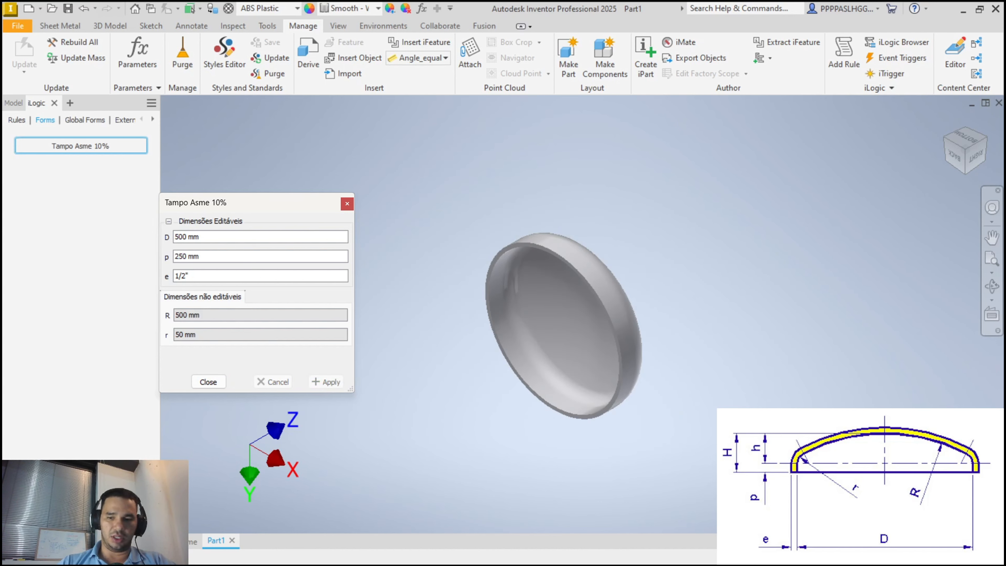
key("Delete")
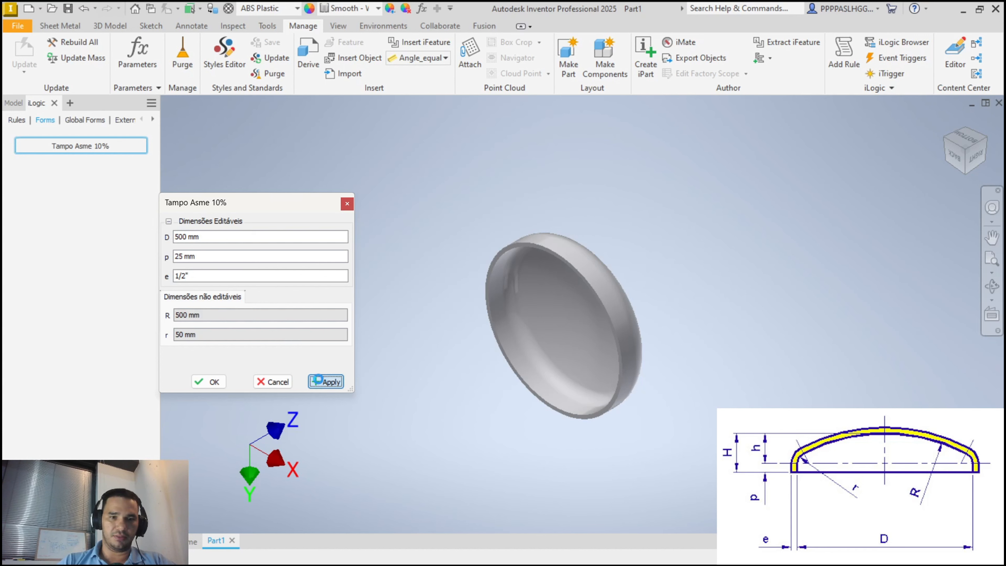
left_click(318, 381)
Set the thickness e to 1/4", apply it to the dished head and close the form.
left_click(203, 278)
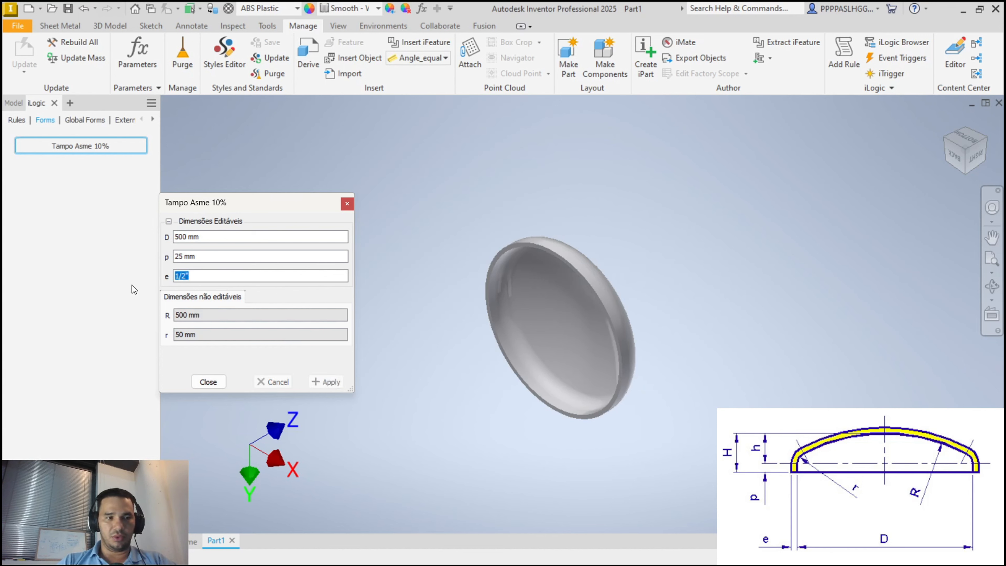
type("1/4\"")
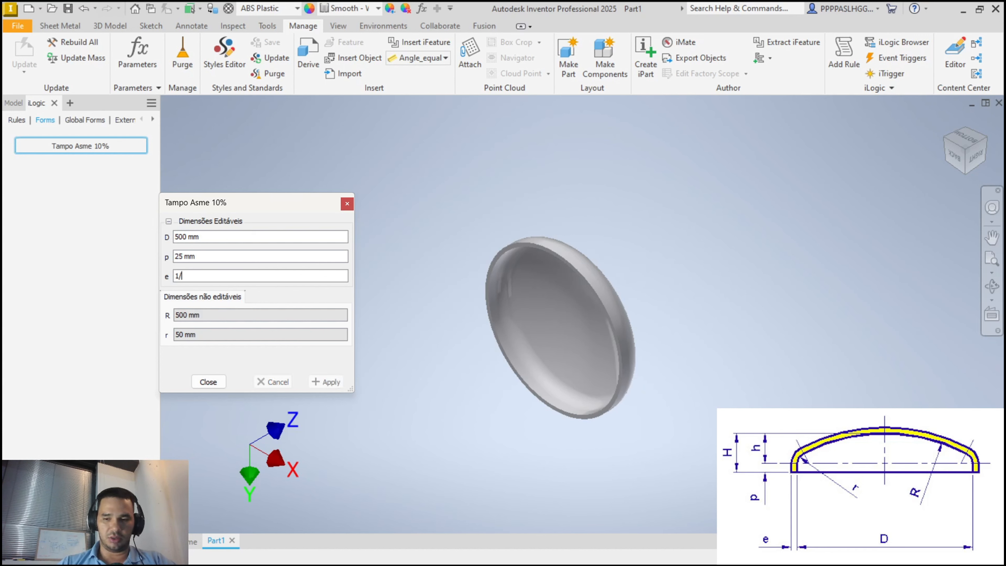
left_click(326, 382)
left_click(208, 382)
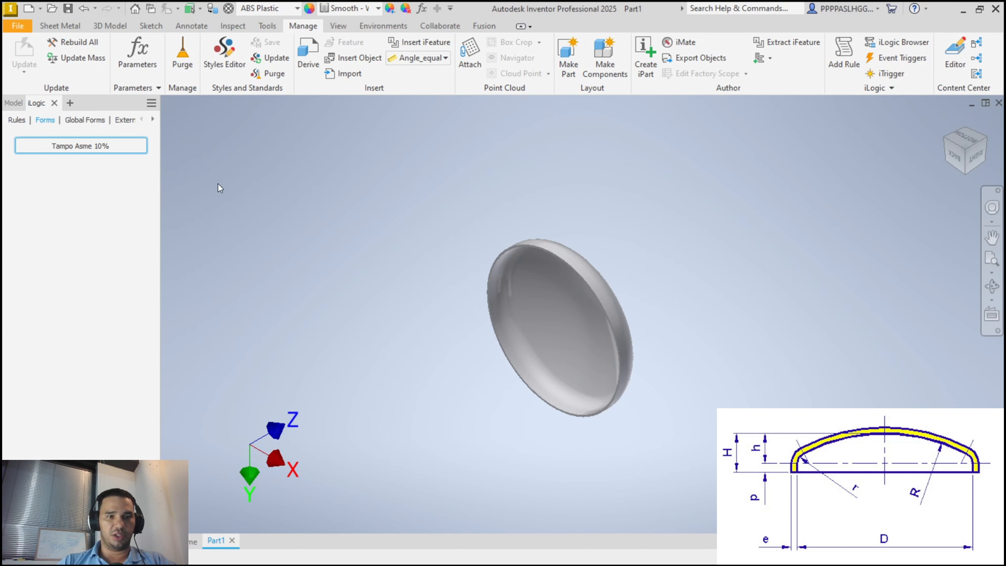
Edit the Tampo Asme 10% form and add a group labelled Dimensões não editáveis, matching the existing tab group.
right_click(107, 144)
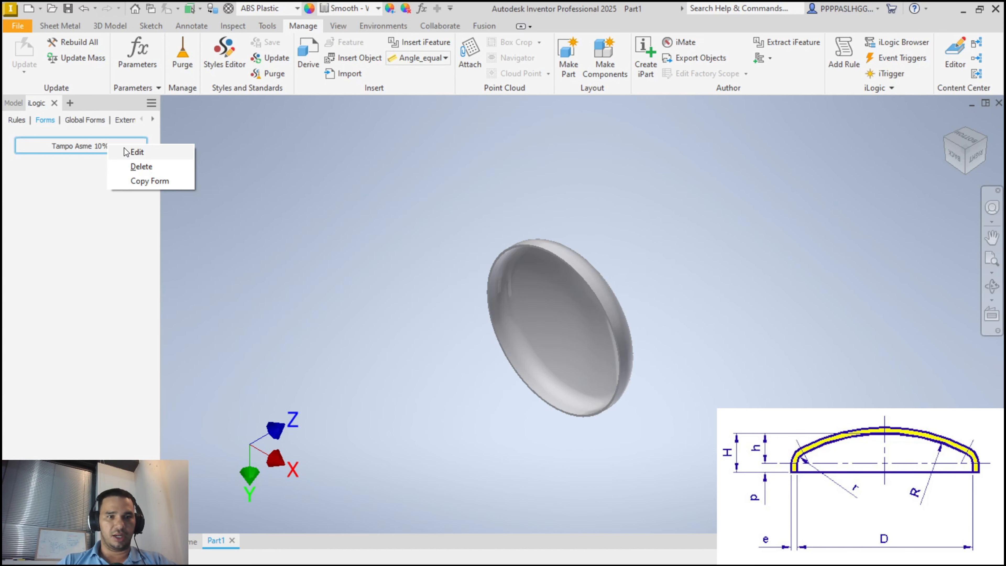
left_click(146, 152)
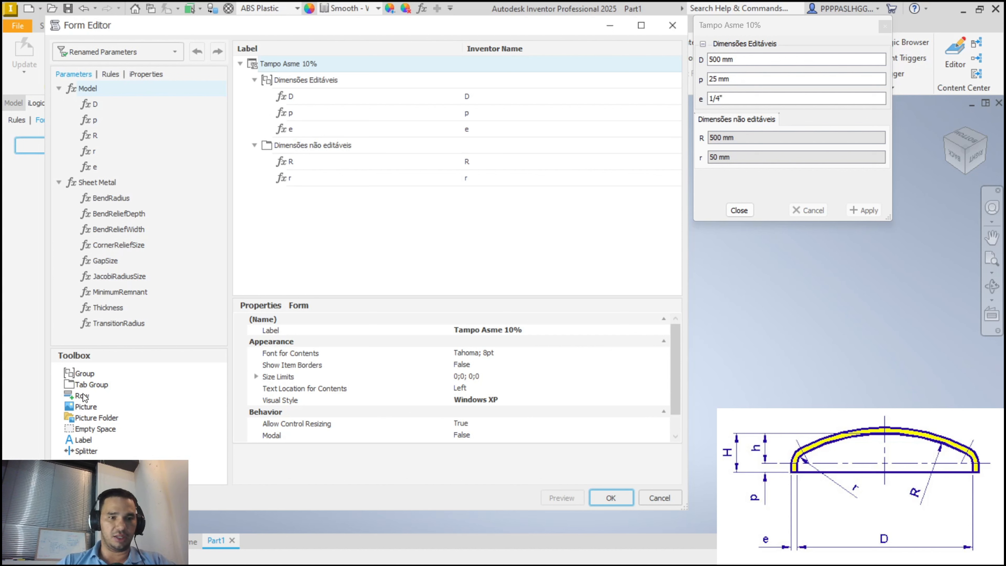
left_click(85, 406)
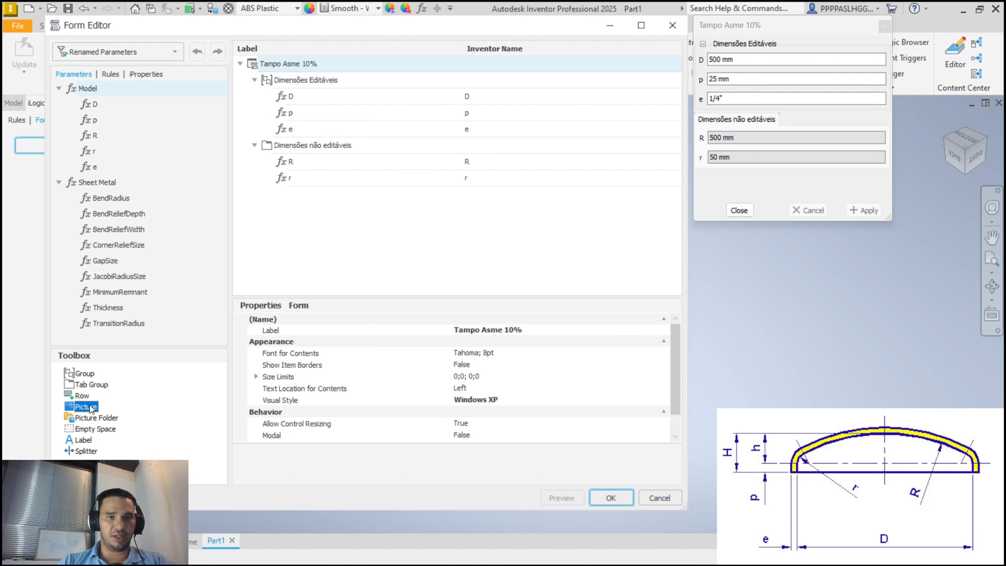
left_click_drag(88, 374, 290, 67)
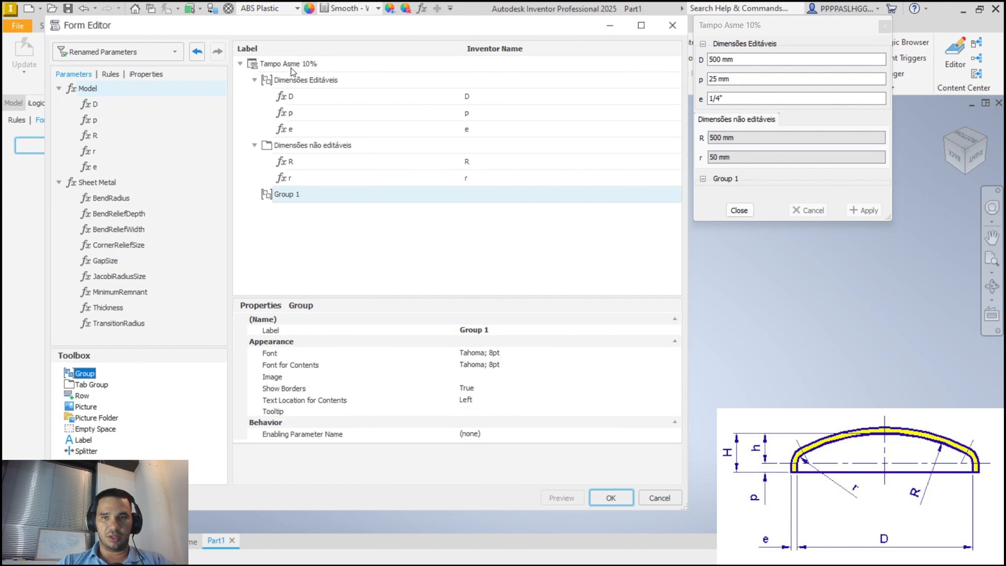
double_click(291, 153)
key("ctrl+c")
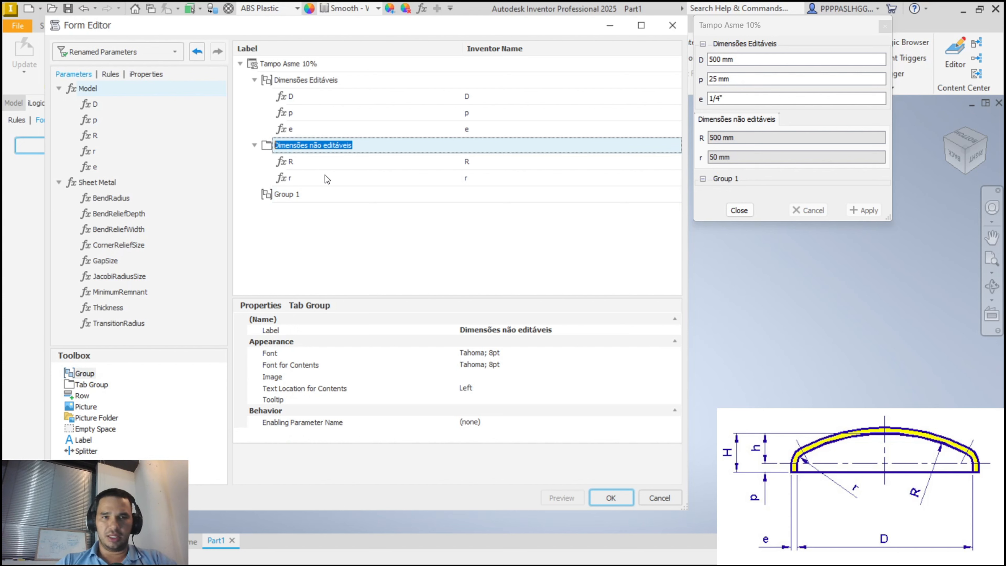
double_click(307, 194)
key("ctrl+v")
key("Return")
Move the R and r parameters into the new Dimensões não editáveis group and delete the emptied tab group.
double_click(290, 178)
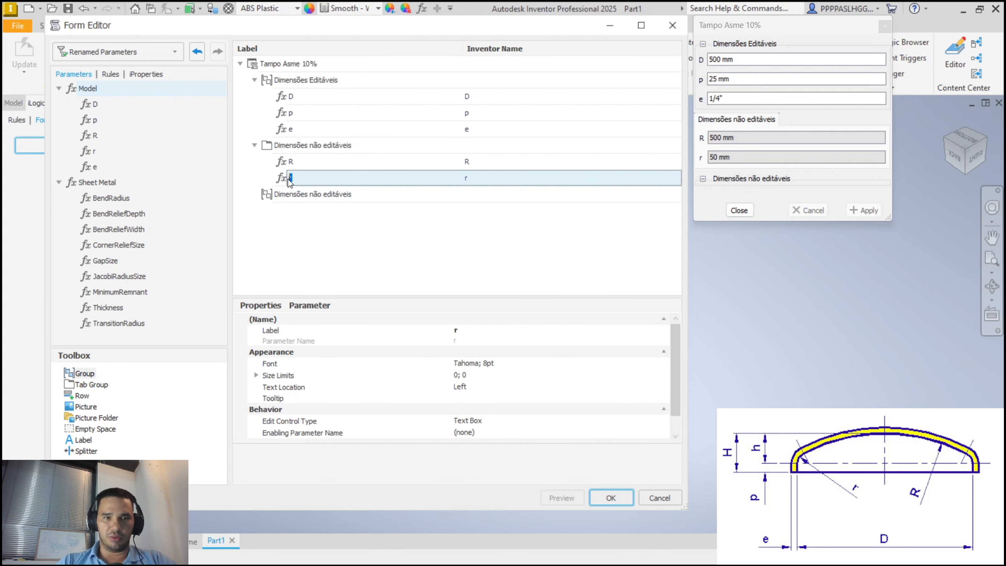
mouse_move(279, 179)
left_mouse_down()
mouse_move(285, 189)
mouse_move(288, 163)
mouse_move(293, 192)
mouse_move(288, 165)
mouse_move(290, 179)
left_mouse_up()
left_click(280, 151)
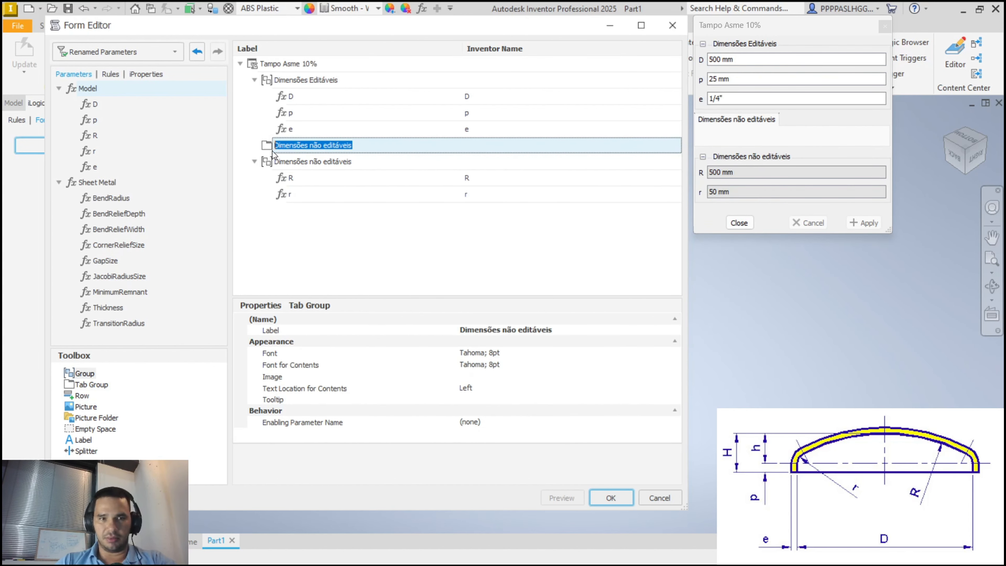
key("Delete")
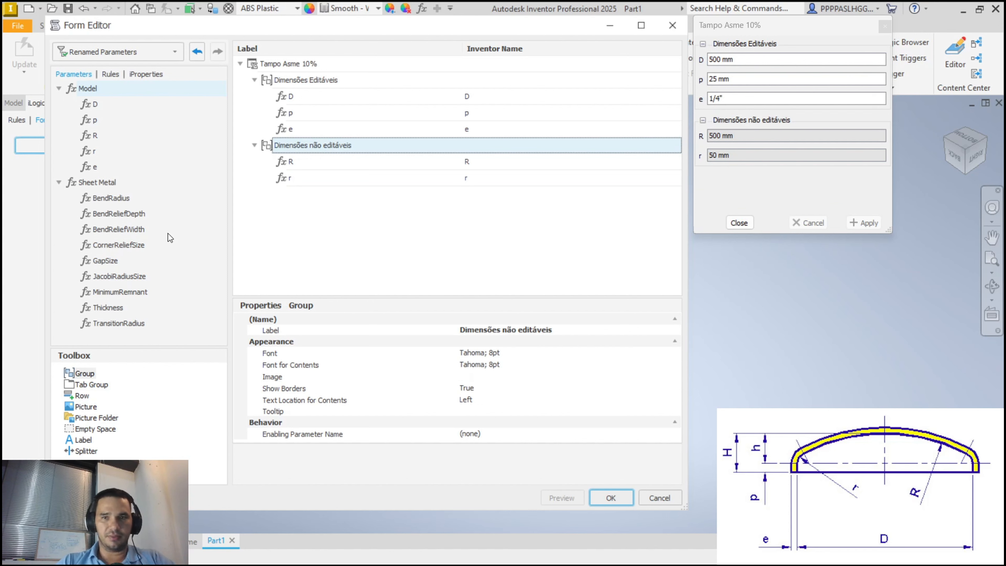
Check that the Dimensões não editáveis group collapses and expands in the form preview.
left_click(703, 120)
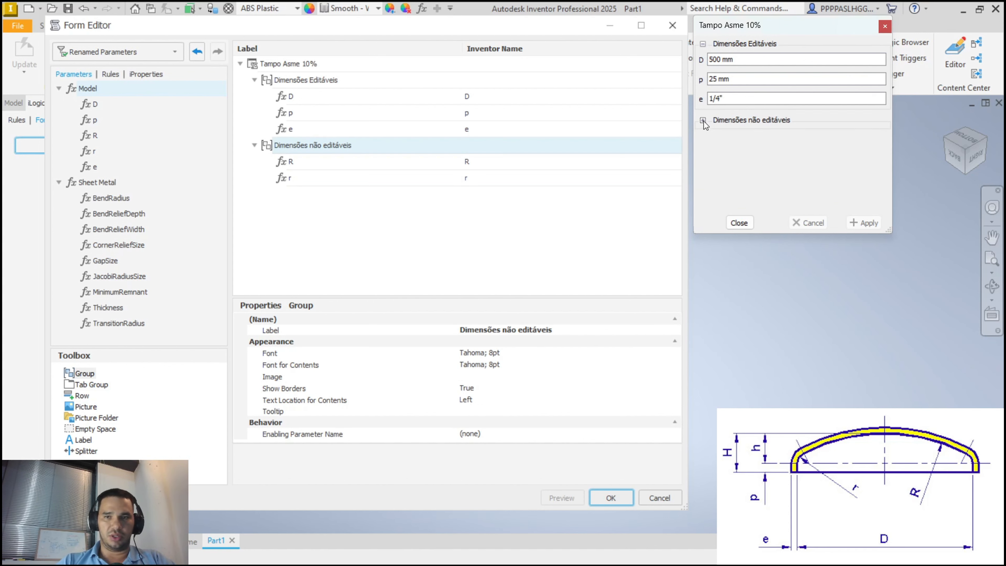
left_click(703, 120)
double_click(704, 120)
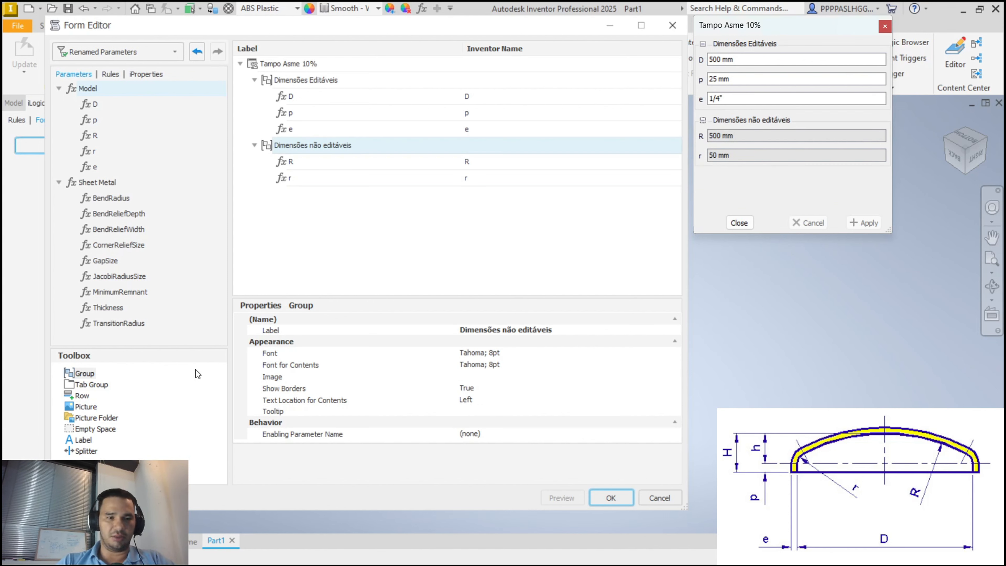
Add another group containing a picture to the form and label the group Imagem de Referência.
left_click_drag(75, 384, 286, 66)
left_click_drag(84, 412, 317, 194)
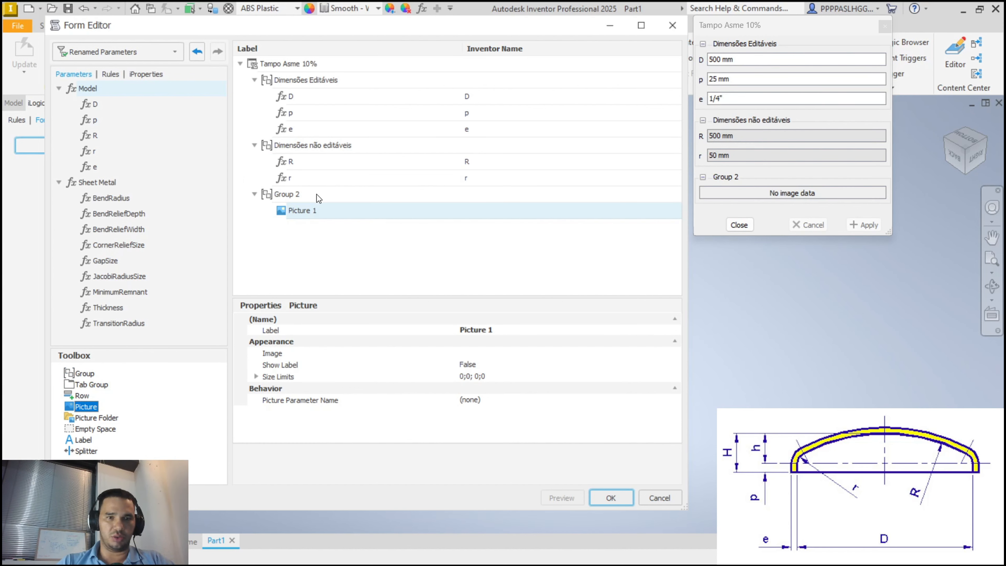
double_click(314, 198)
key("BackSpace")
type("Ima")
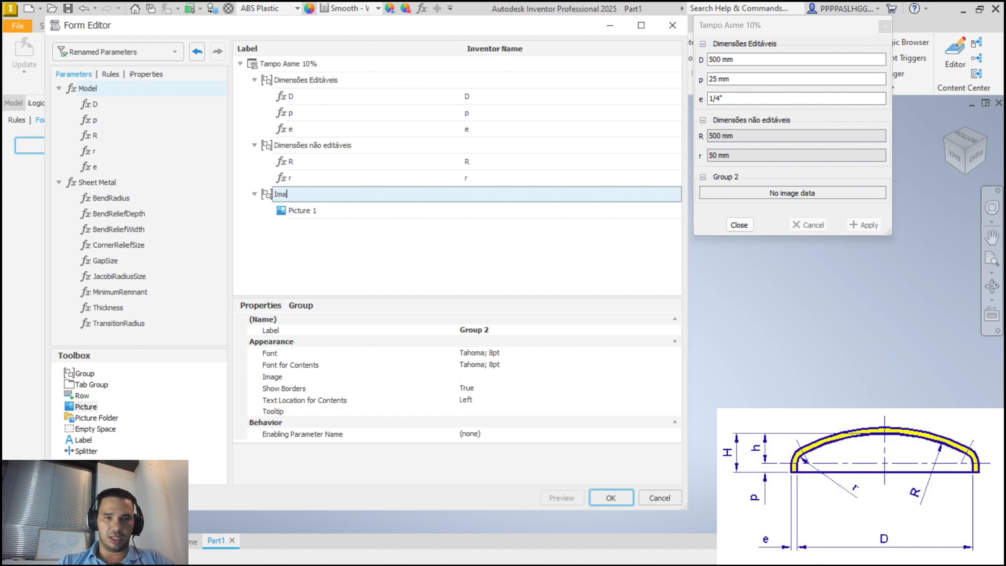
type("gem de Referência")
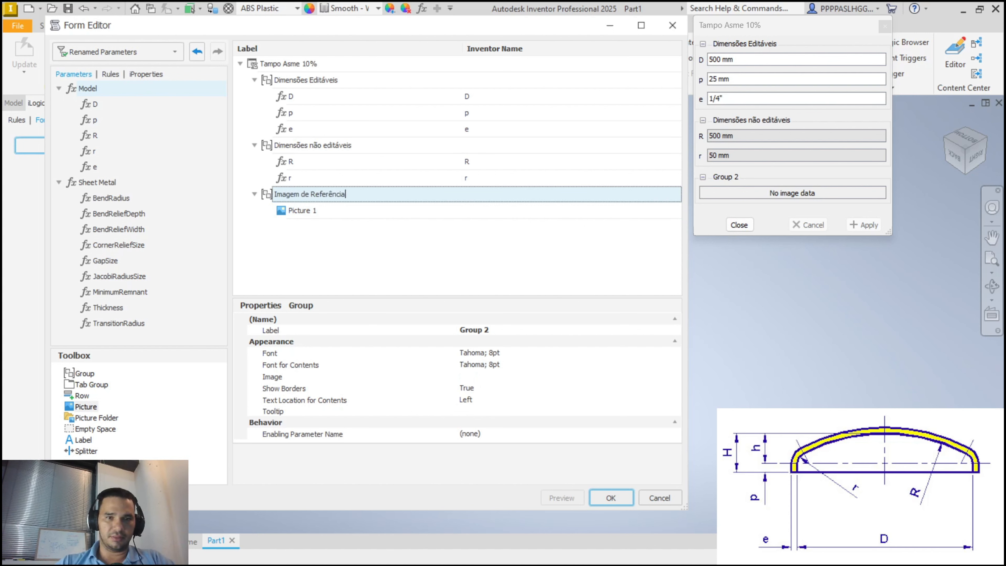
key("Return")
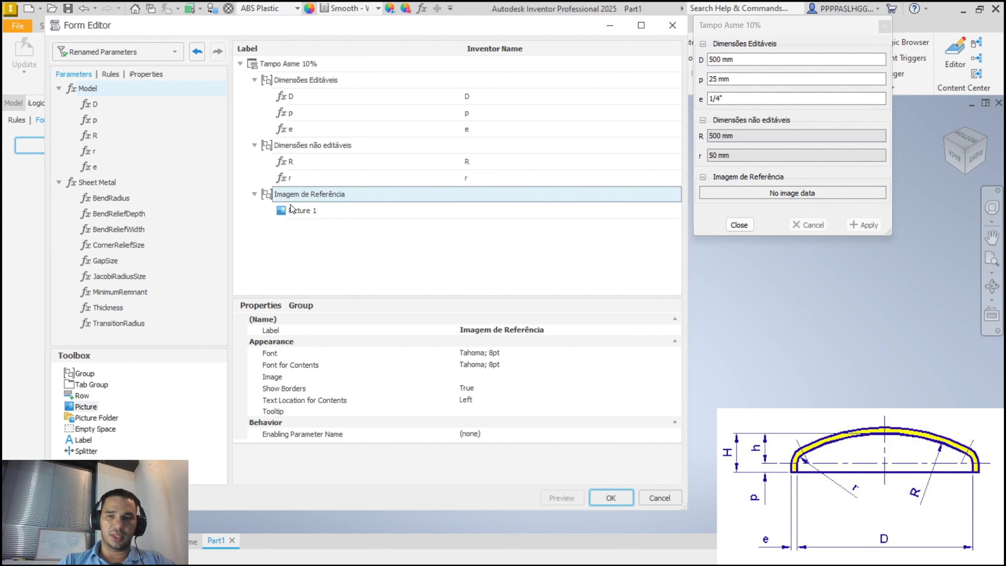
Rename the picture inside the Imagem de Referência group as Foto.
double_click(321, 212)
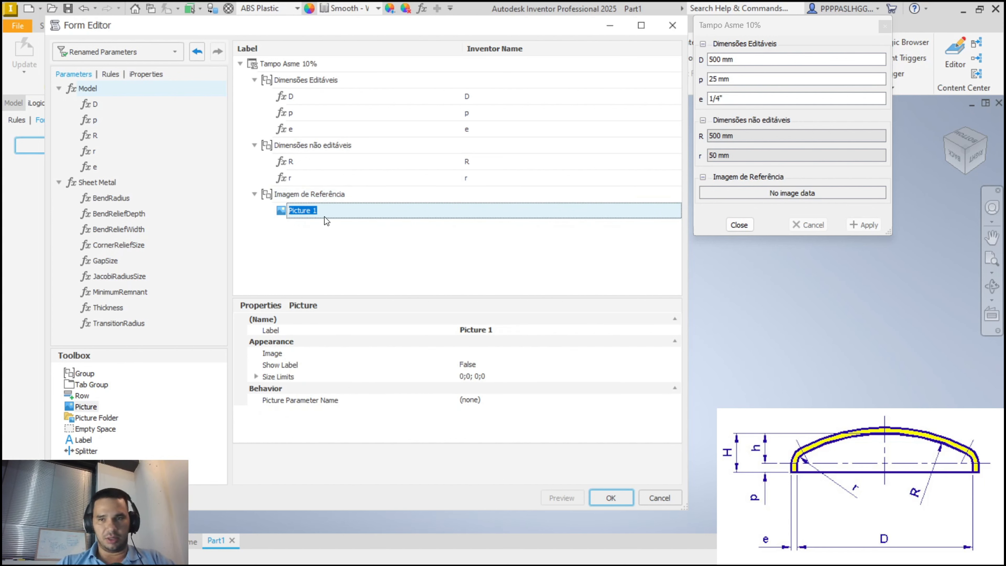
type("Foto")
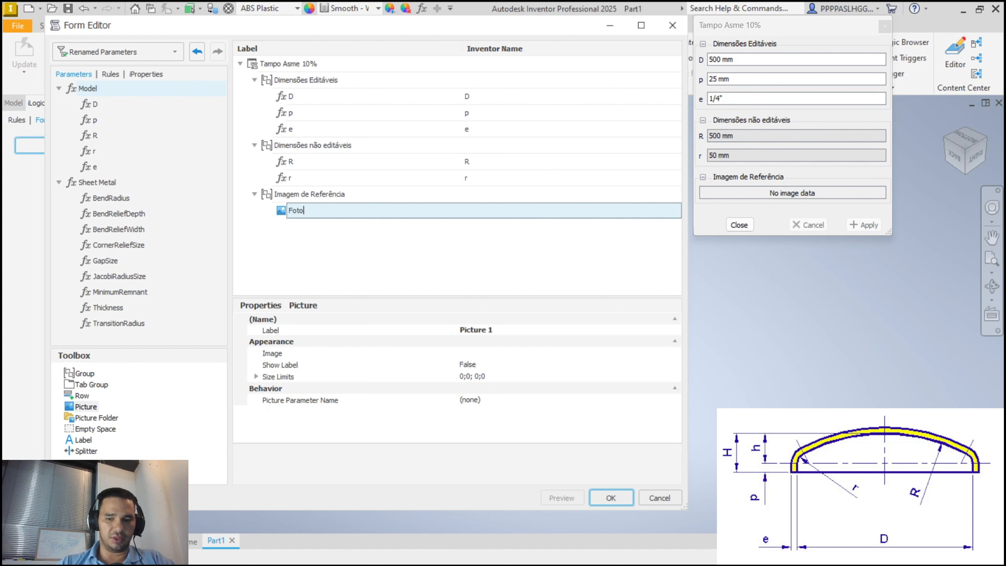
key("Return")
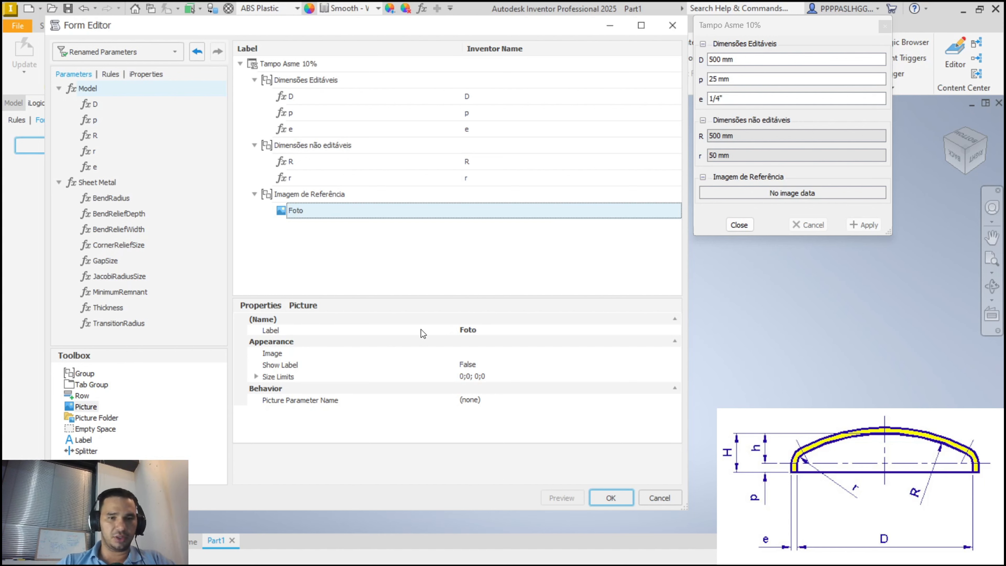
Load the Tampo Torisférico 10% image from the Videos folder into the Foto picture and save the form.
left_click(366, 353)
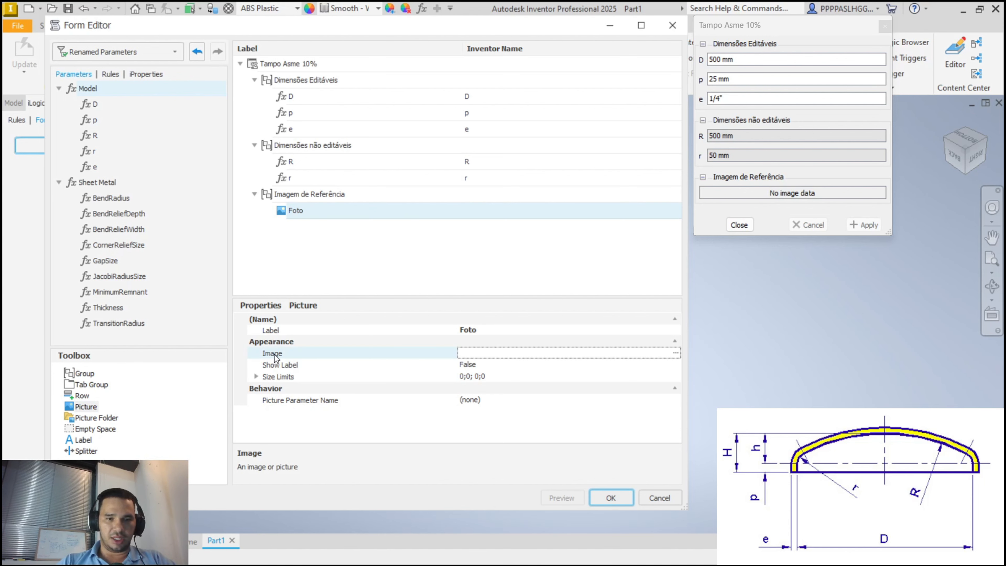
left_click(675, 353)
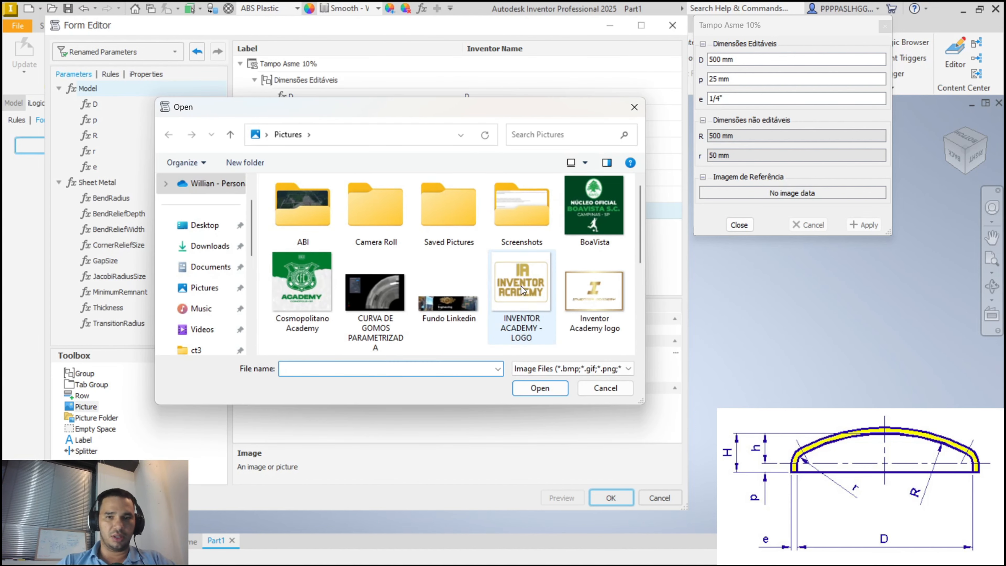
scroll(522, 286, "down", 5)
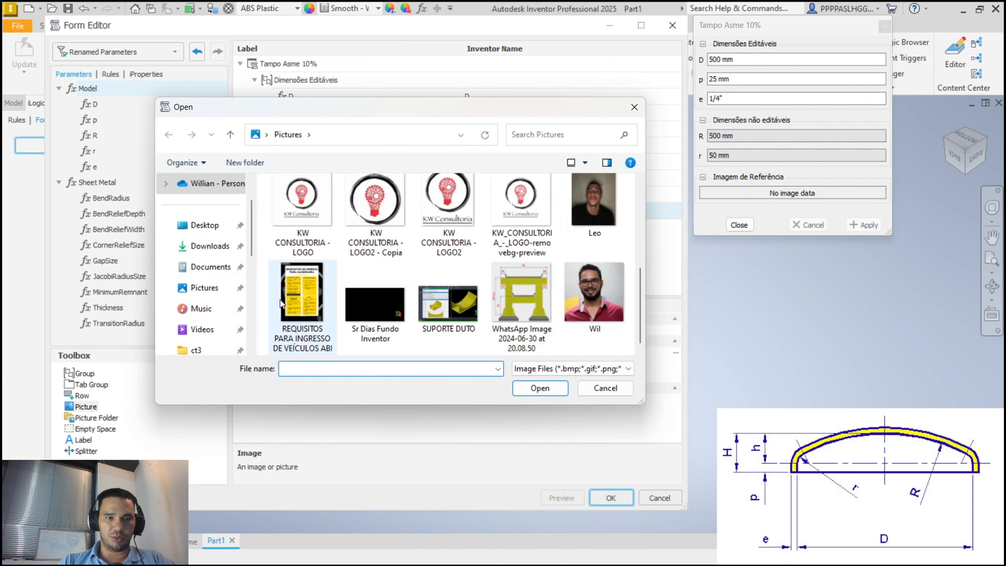
left_click(199, 288)
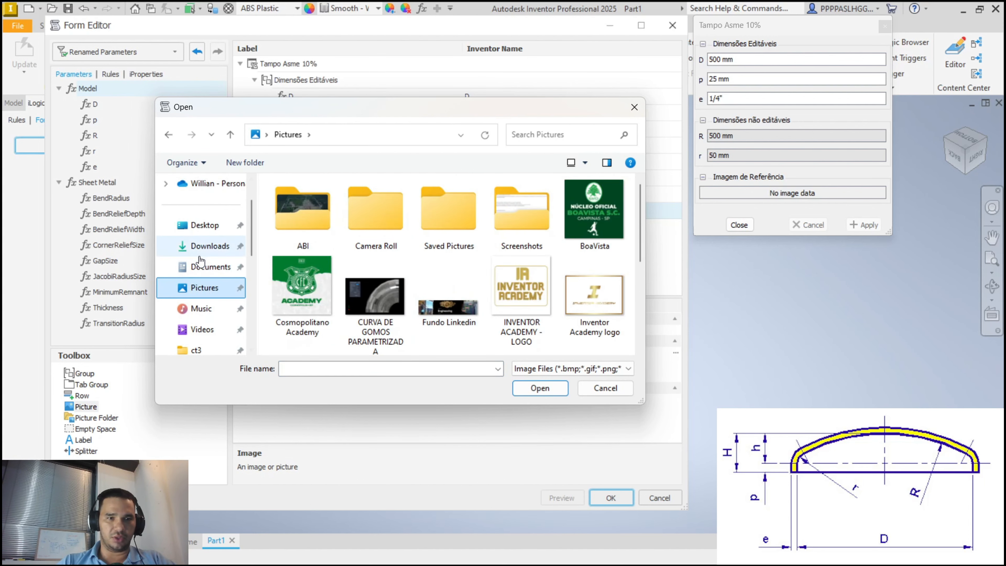
left_click(202, 329)
left_click(543, 241)
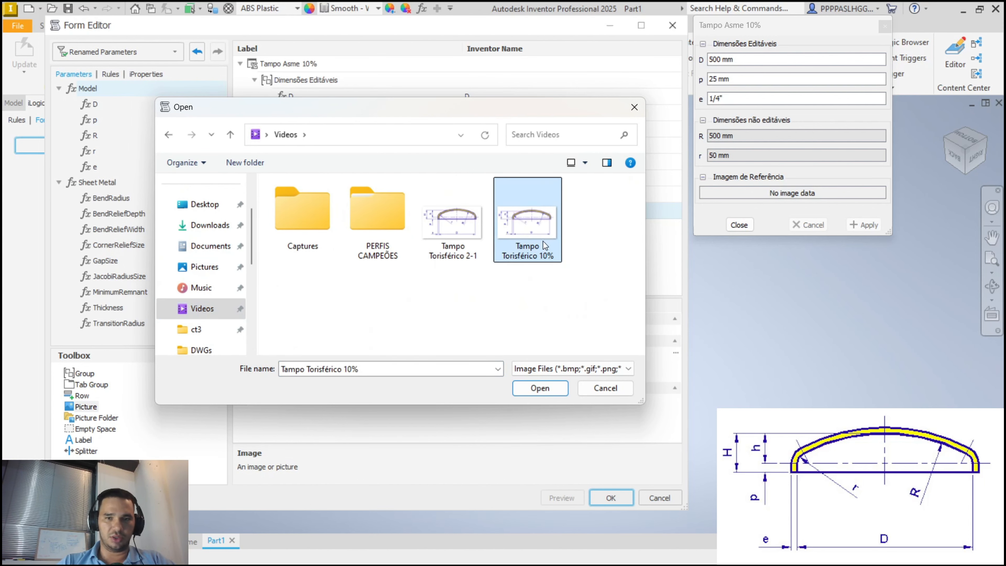
left_click(543, 385)
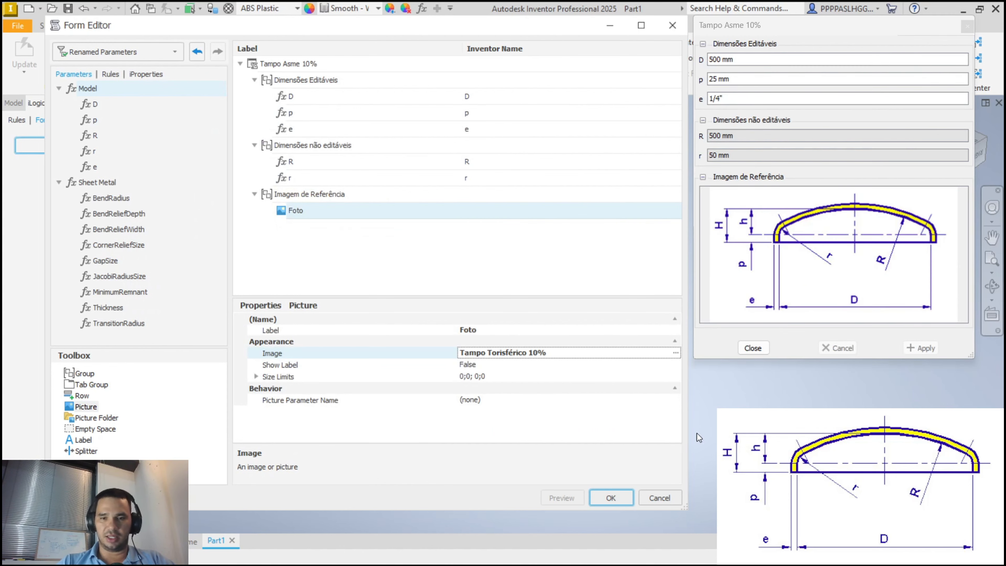
left_click(612, 497)
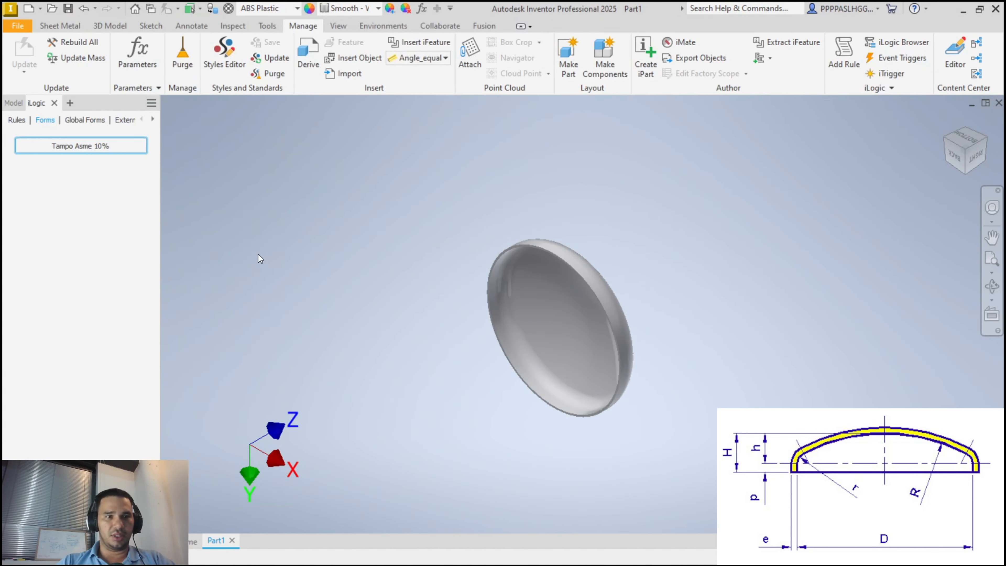
Open the Tampo Asme 10% form and check that its three groups collapse and expand.
left_click(59, 151)
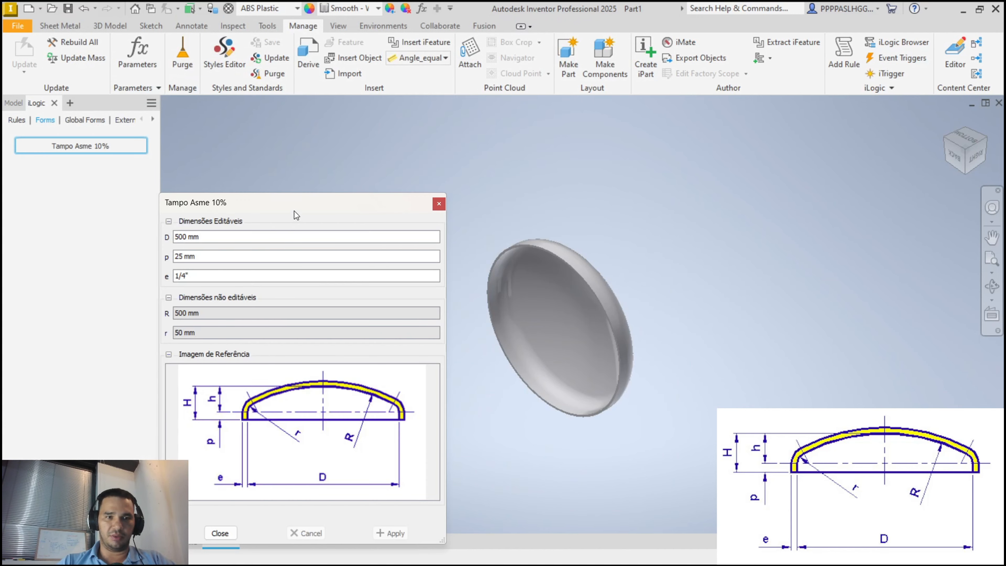
left_click_drag(294, 211, 302, 111)
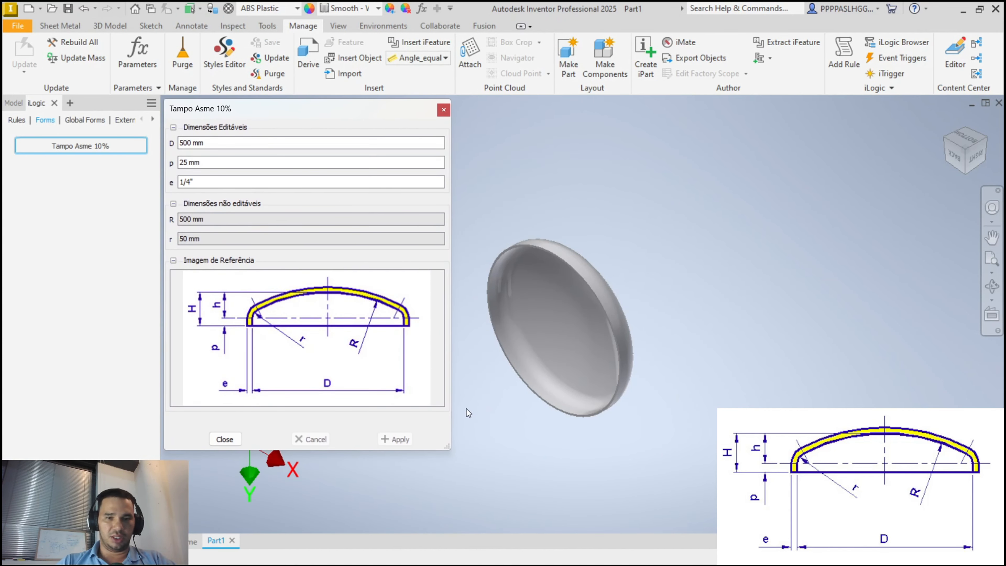
left_click(173, 204)
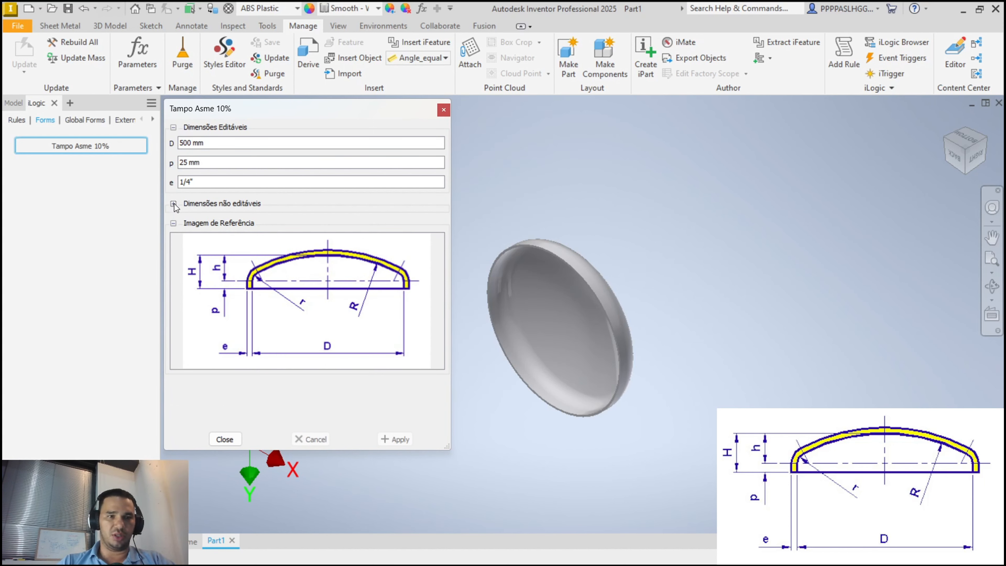
left_click(174, 223)
left_click(173, 128)
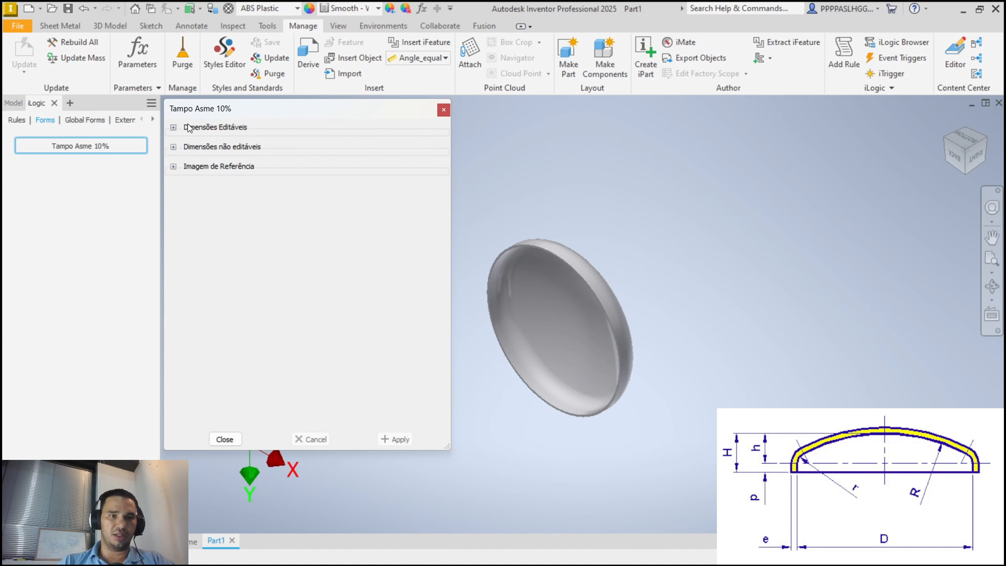
left_click(173, 127)
left_click(174, 203)
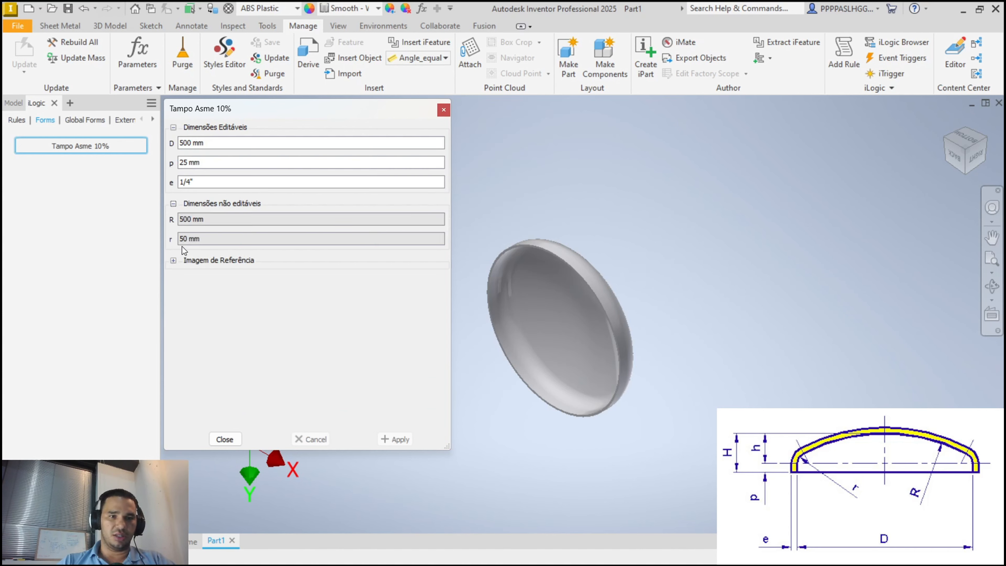
left_click(173, 260)
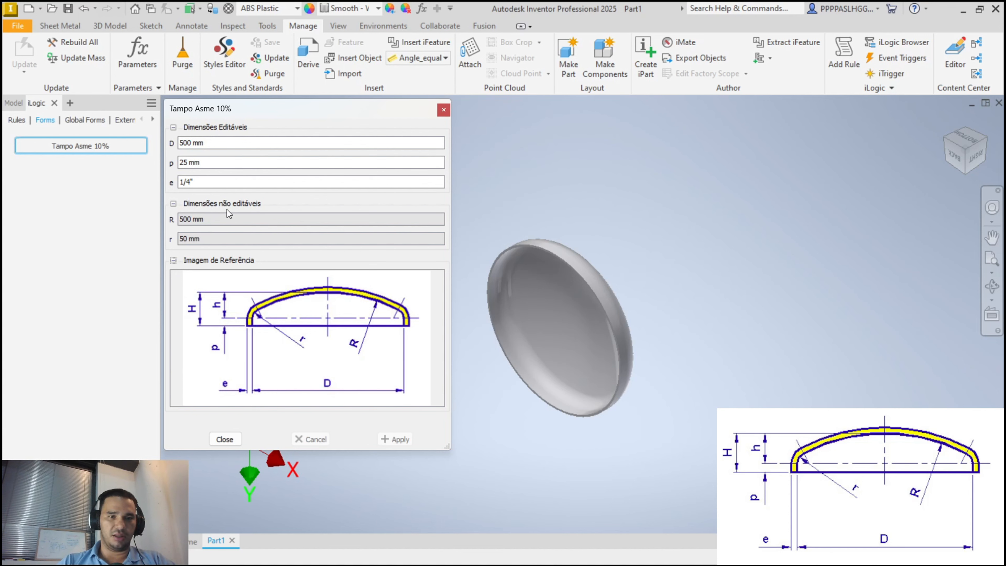
Set p to 50 mm in the form, apply it to the model and close the form.
double_click(183, 162)
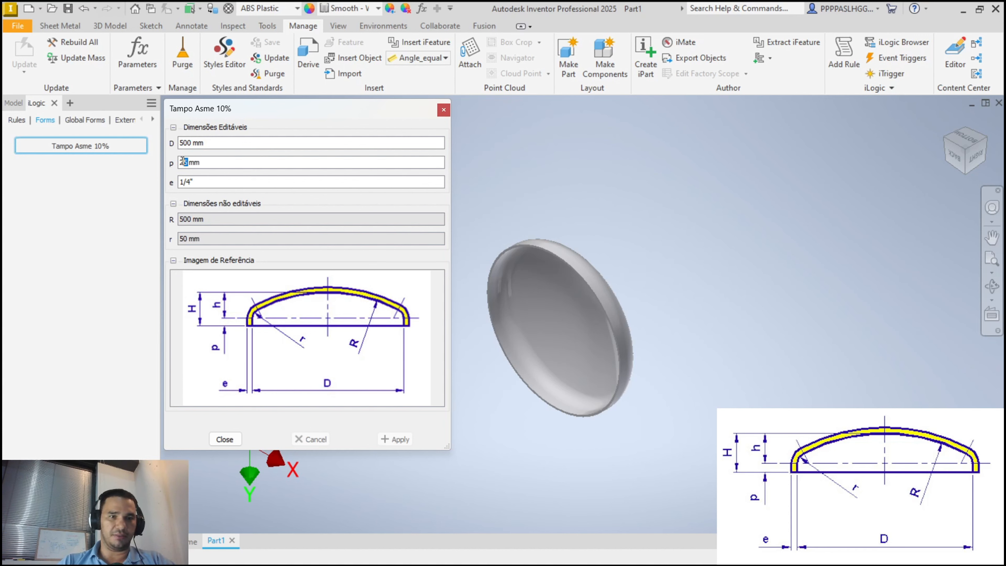
type("50")
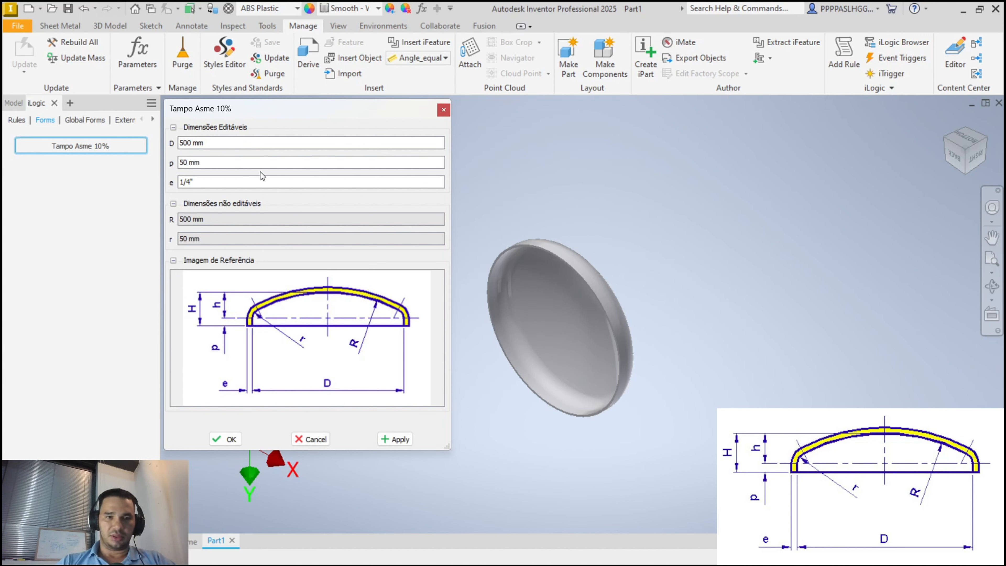
left_click(392, 438)
left_click(227, 439)
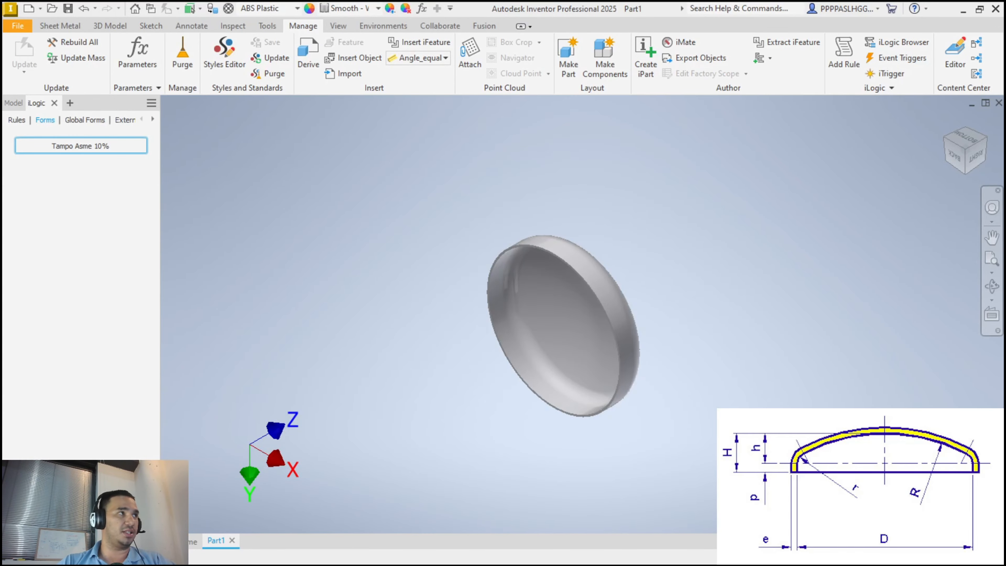
Switch to the browser and examine the allowed p range for the GAR-10 (ASME 10%) torispherical head on the GSN Tampos page.
left_click_drag(128, 86, 331, 37)
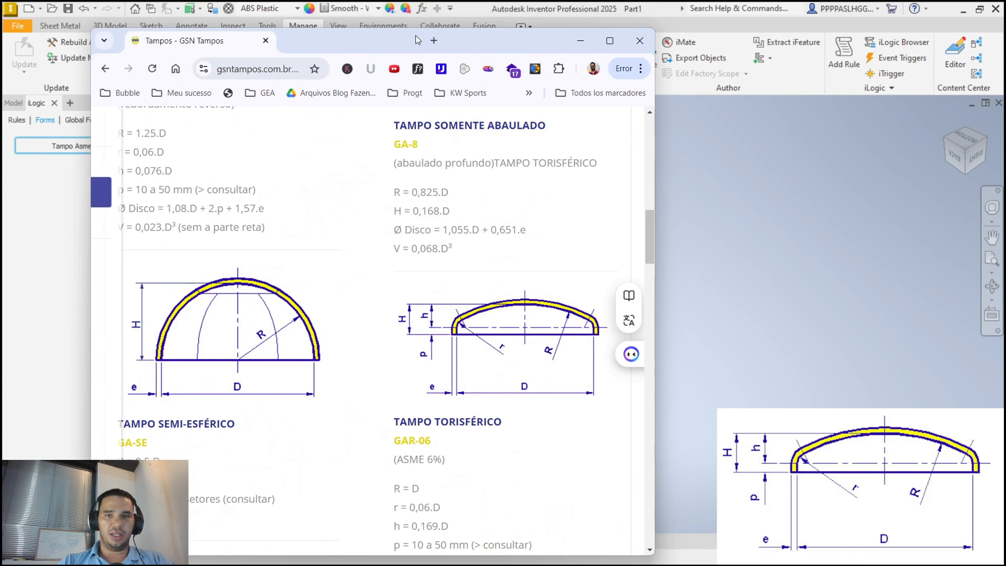
double_click(515, 40)
scroll(477, 246, "down", 3)
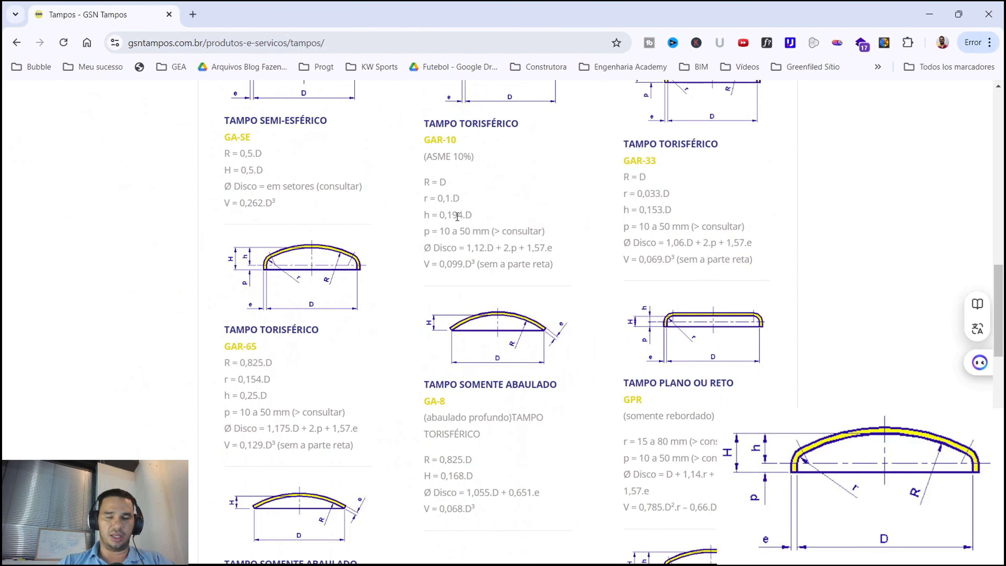
scroll(481, 234, "up", 3)
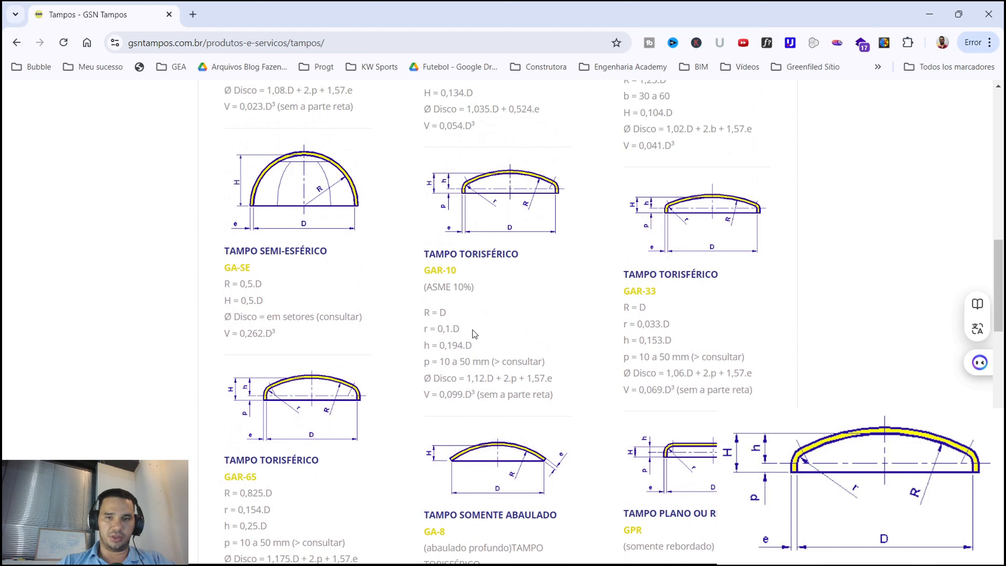
left_click_drag(422, 361, 460, 361)
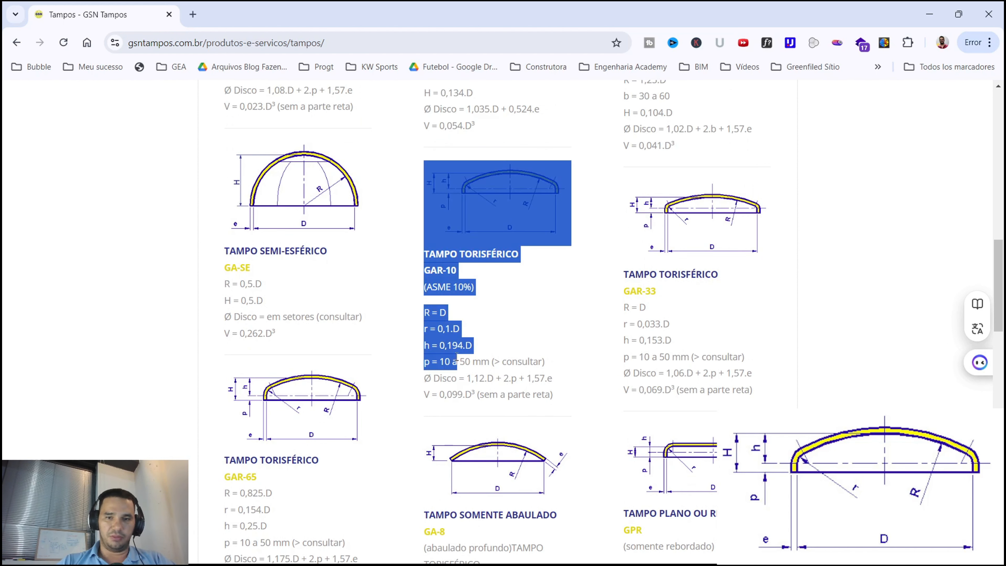
left_click(465, 361)
left_click_drag(553, 367, 423, 364)
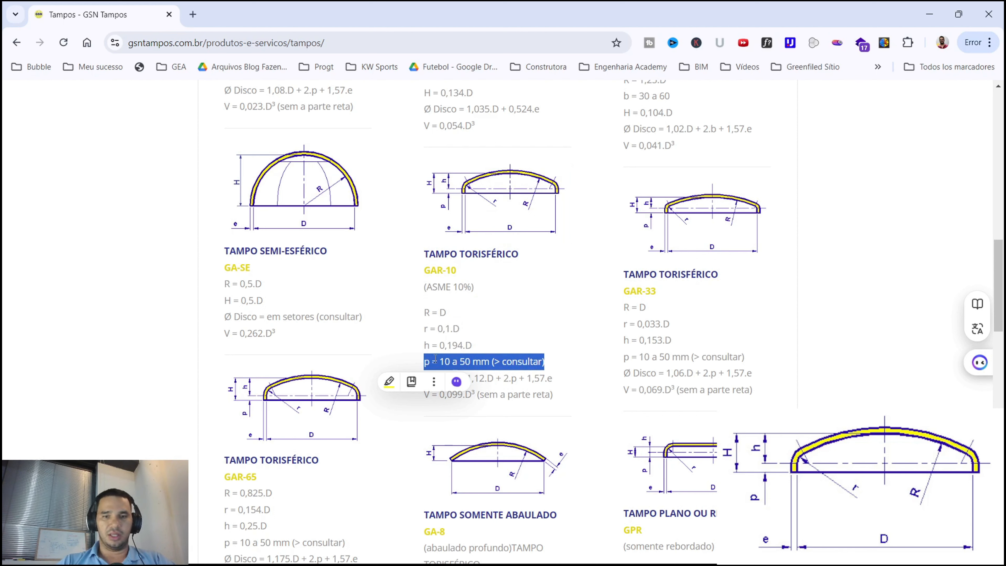
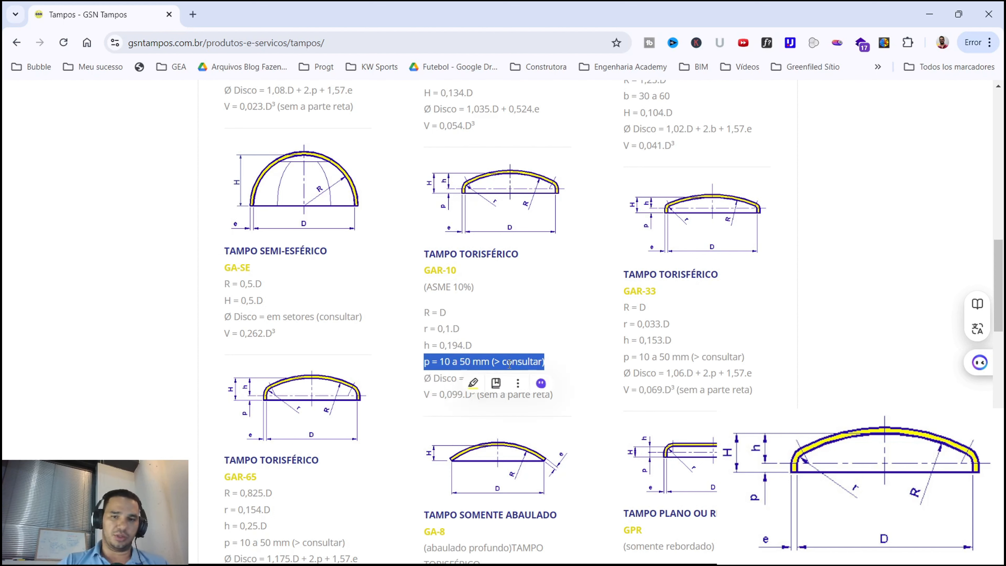
left_click(559, 350)
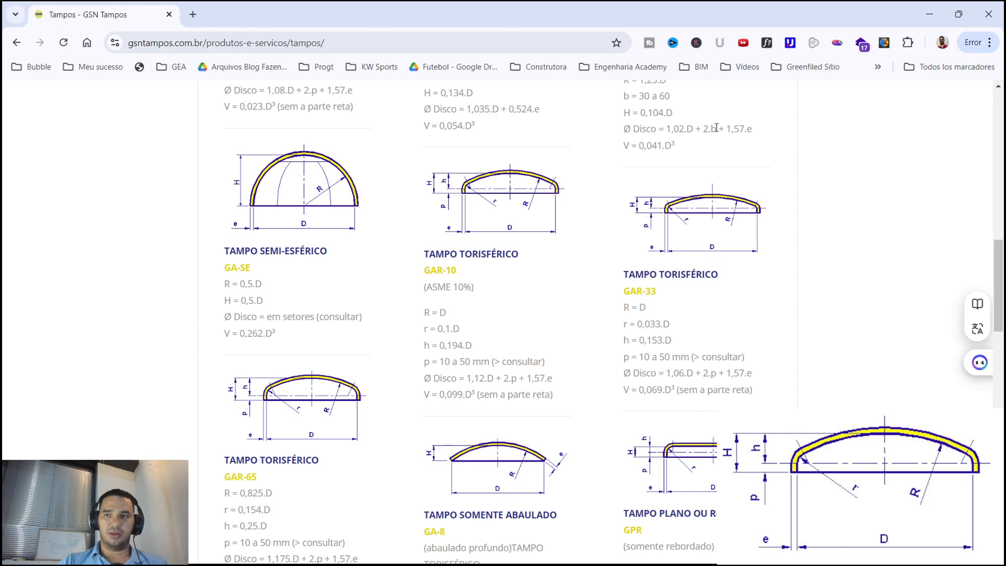
left_click_drag(745, 23, 0, 52)
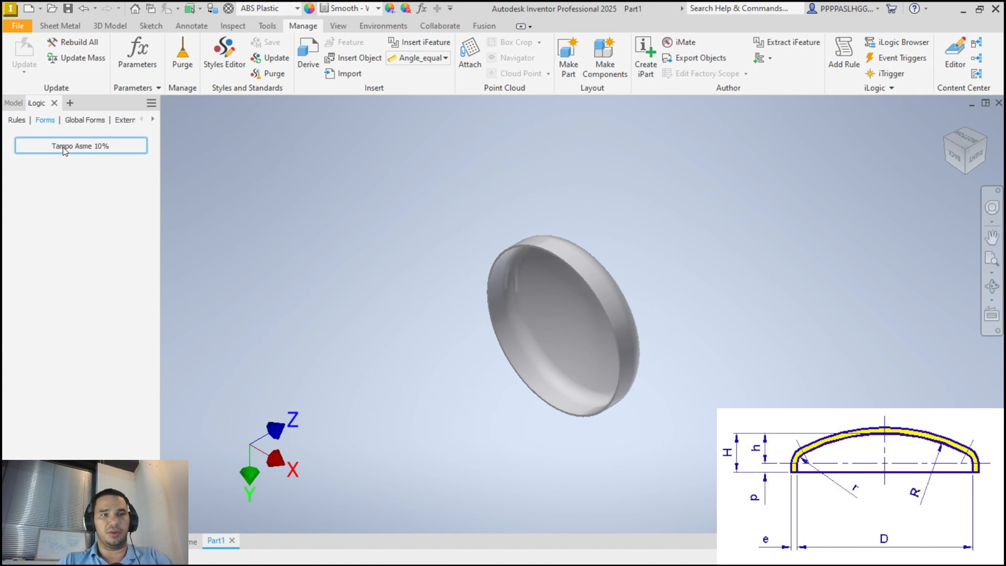
Add a new iLogic rule named Regra p to the part.
left_click(17, 120)
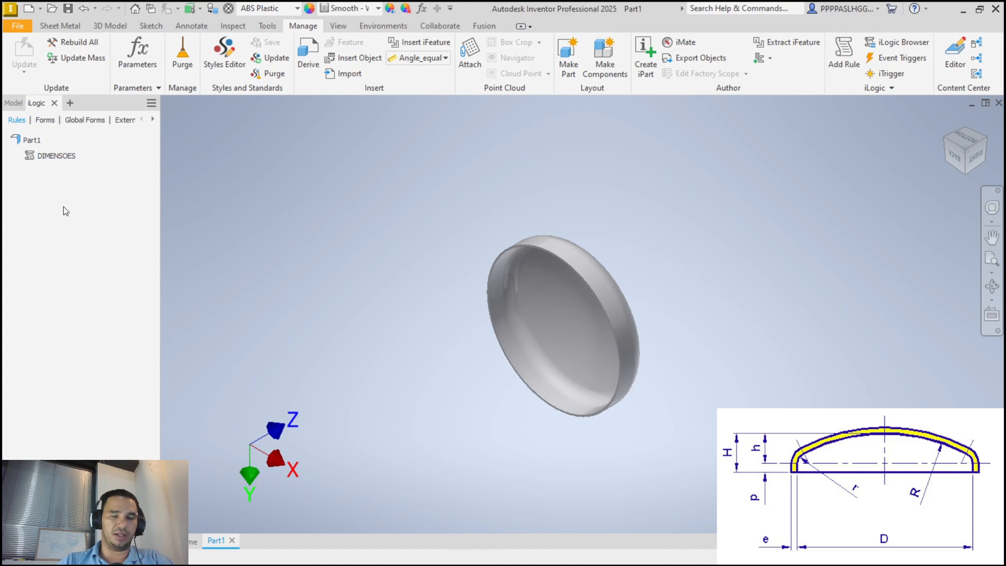
right_click(45, 187)
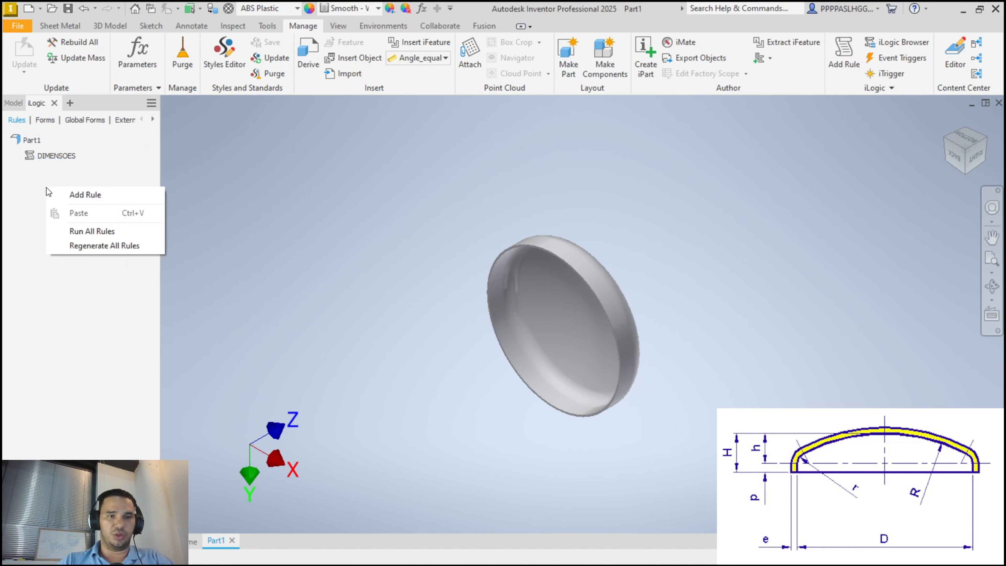
left_click(72, 194)
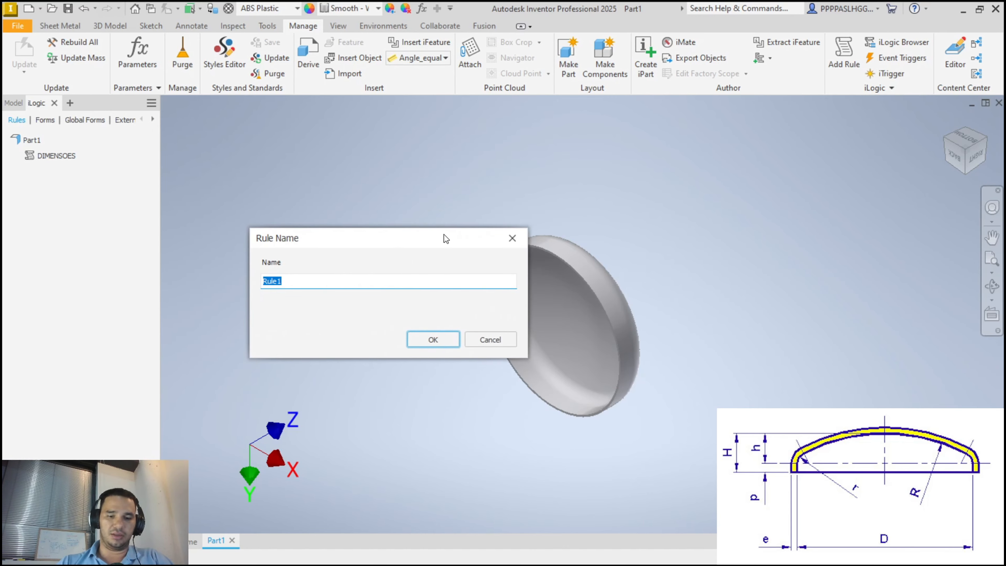
type("Regra ")
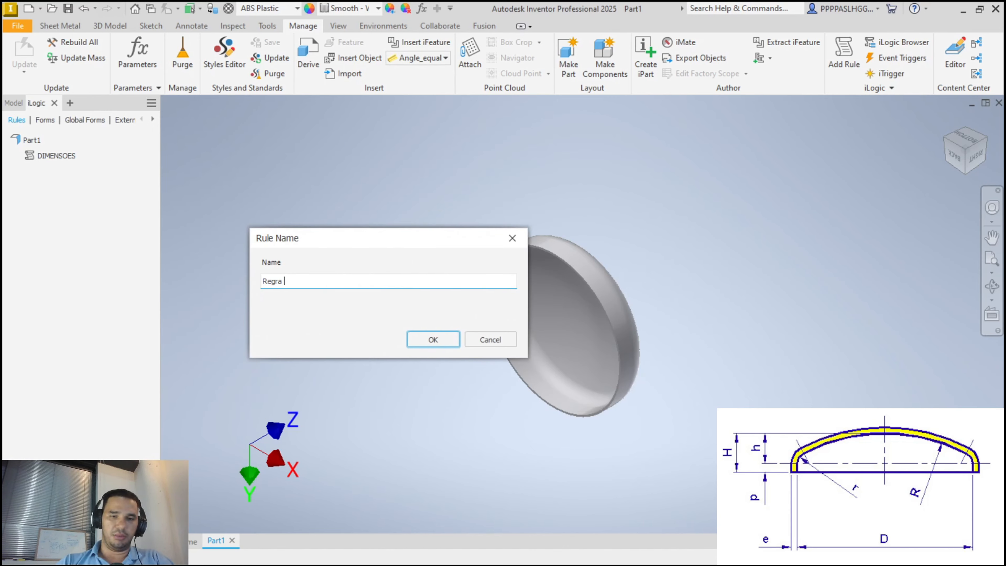
type("p")
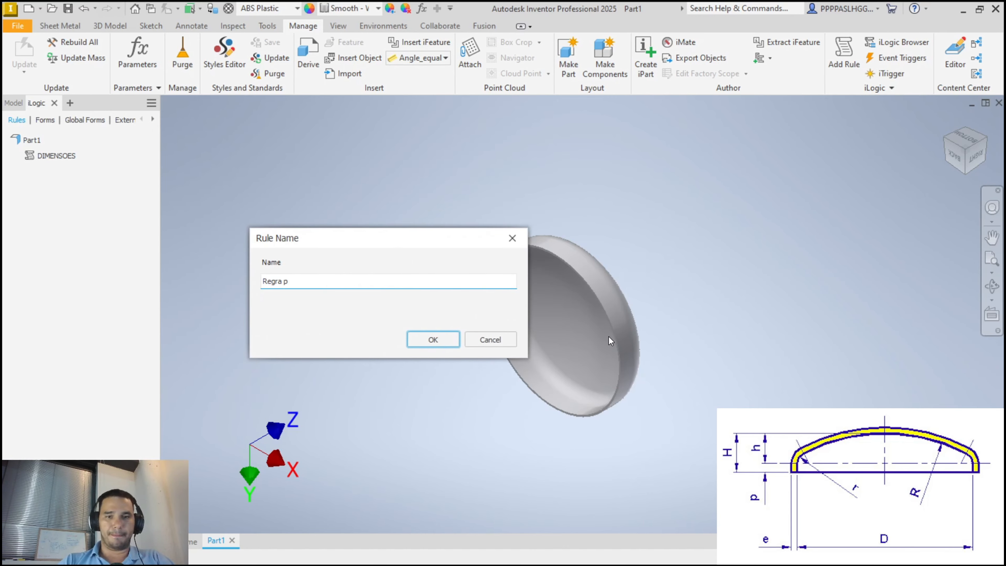
left_click(432, 341)
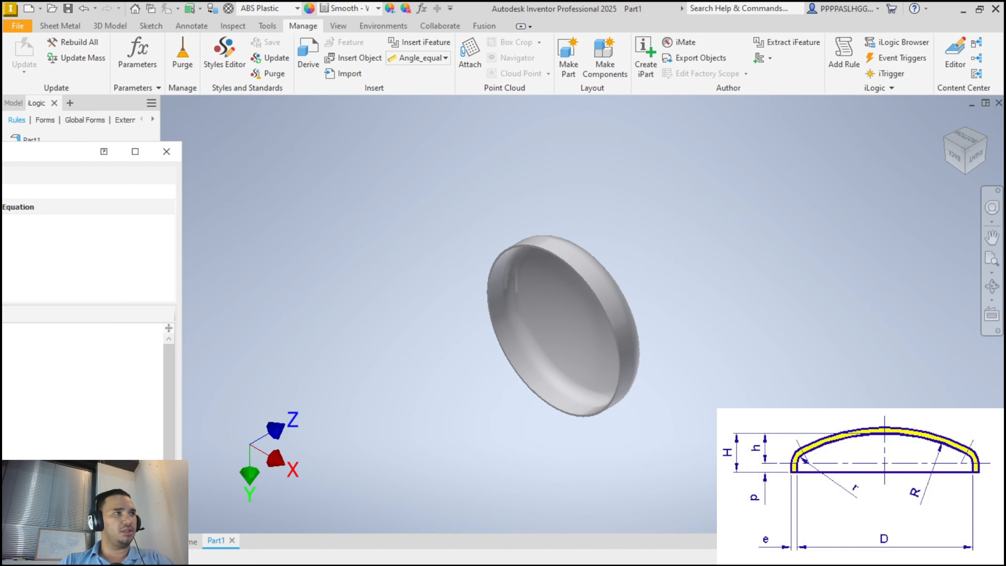
Bring the Regra p rule editor fully into view and collapse the iLogic Assemblies/Components and MessageBox snippet folders.
left_click_drag(3, 154, 563, 72)
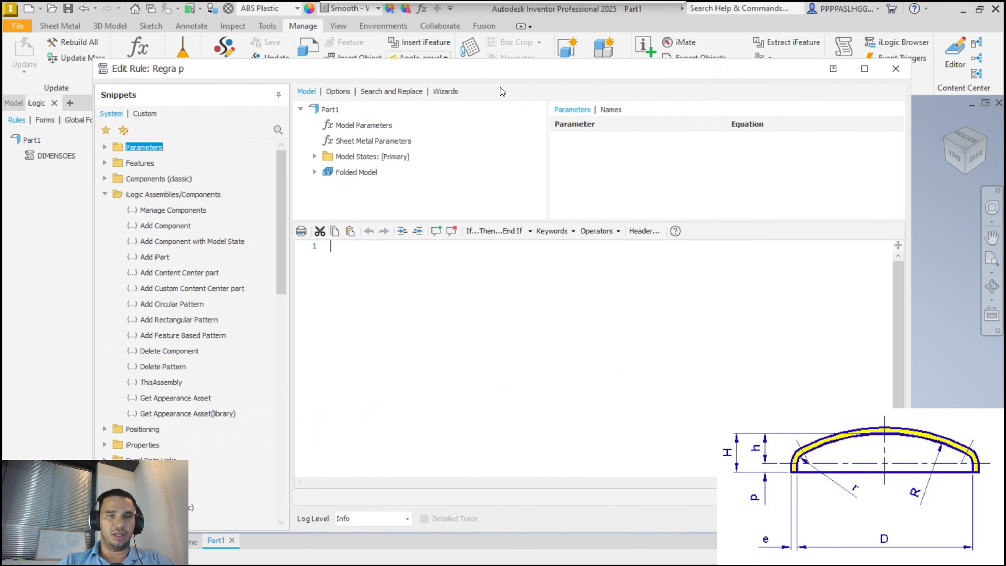
left_click_drag(95, 59, 162, 104)
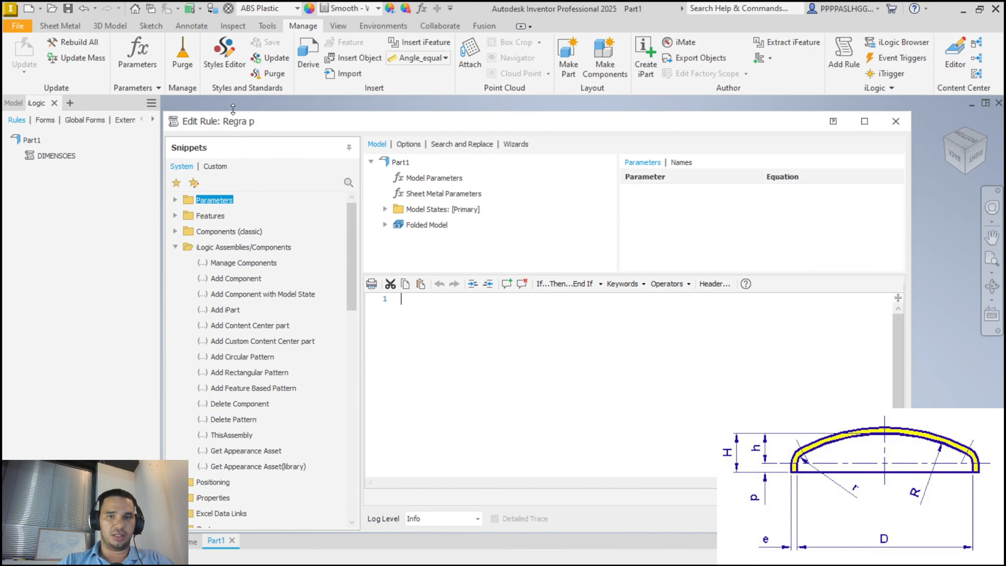
left_click_drag(316, 106, 257, 86)
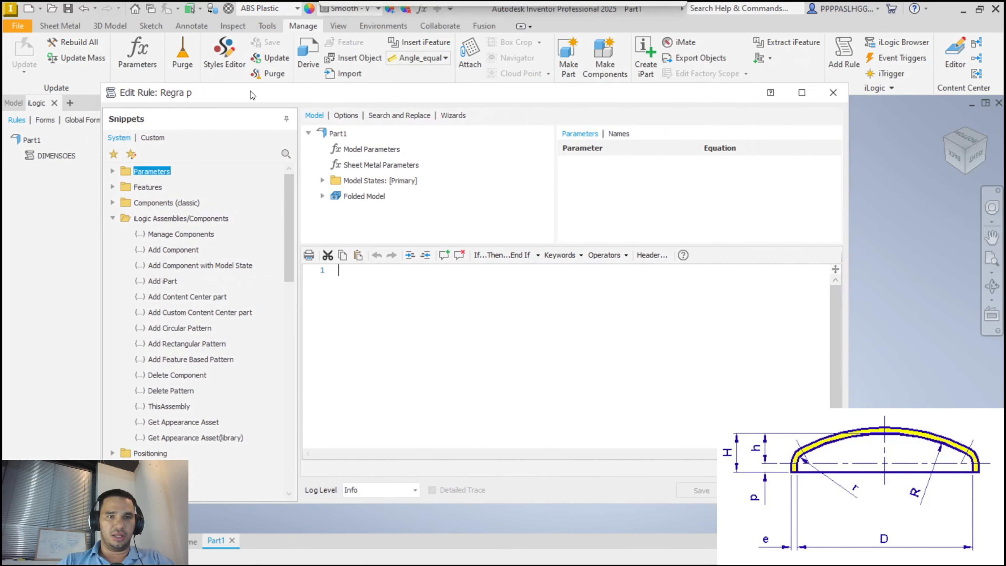
left_click(113, 215)
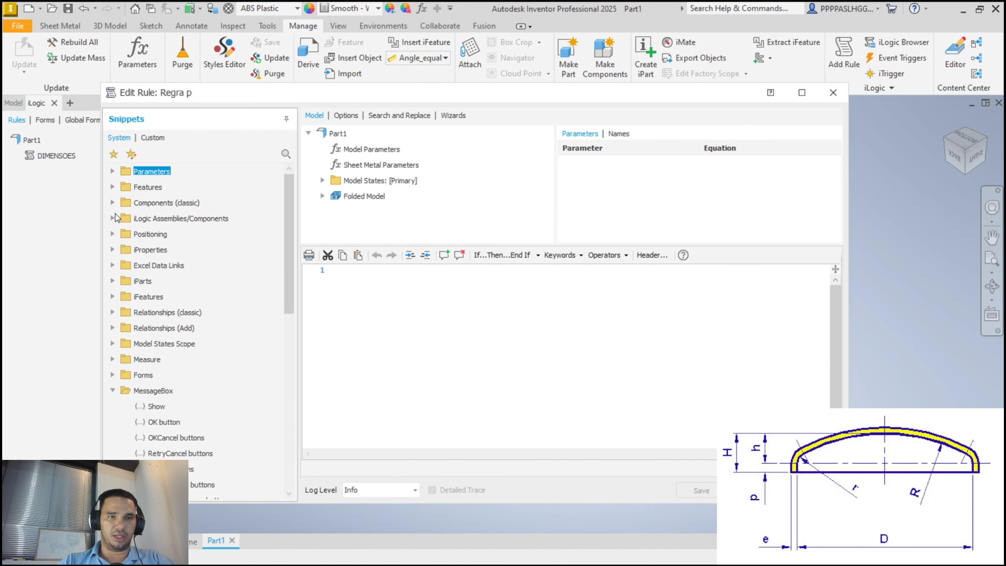
left_click(112, 390)
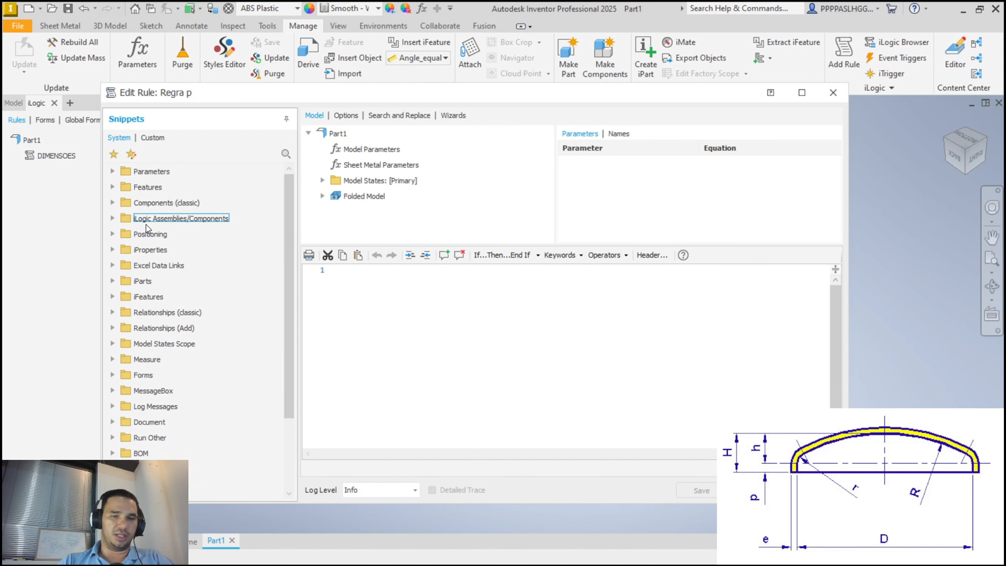
Examine the rule editor's snippets, the model and sheet metal parameters, and the rule's options, search-and-replace and wizard tools.
scroll(145, 246, "down", 2)
scroll(150, 277, "up", 2)
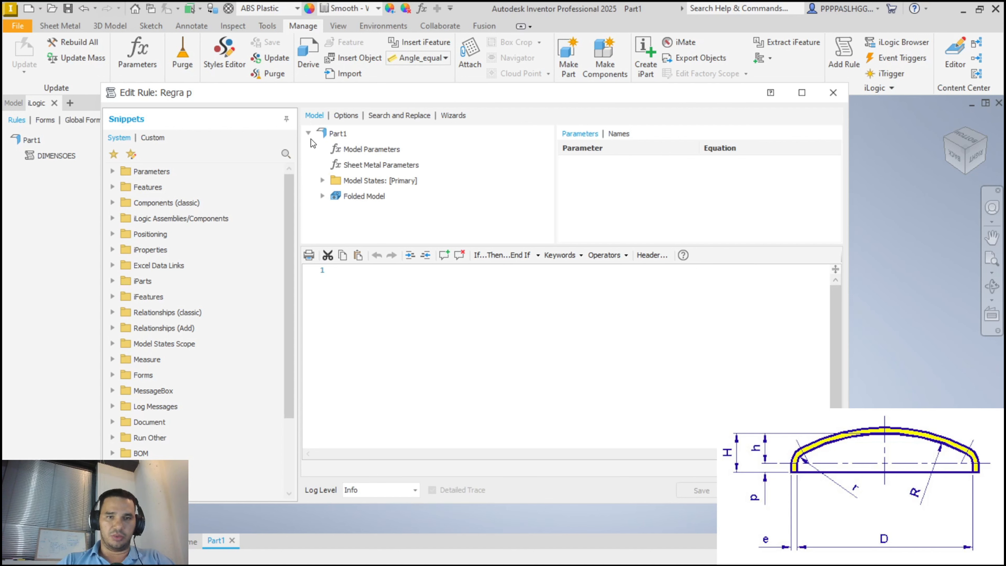
left_click(374, 164)
left_click(371, 150)
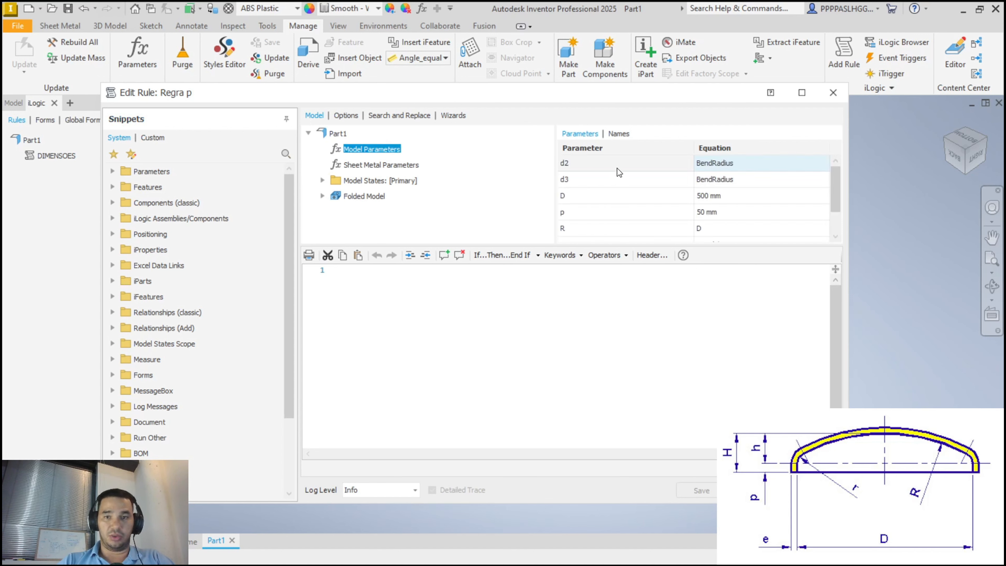
left_click(397, 164)
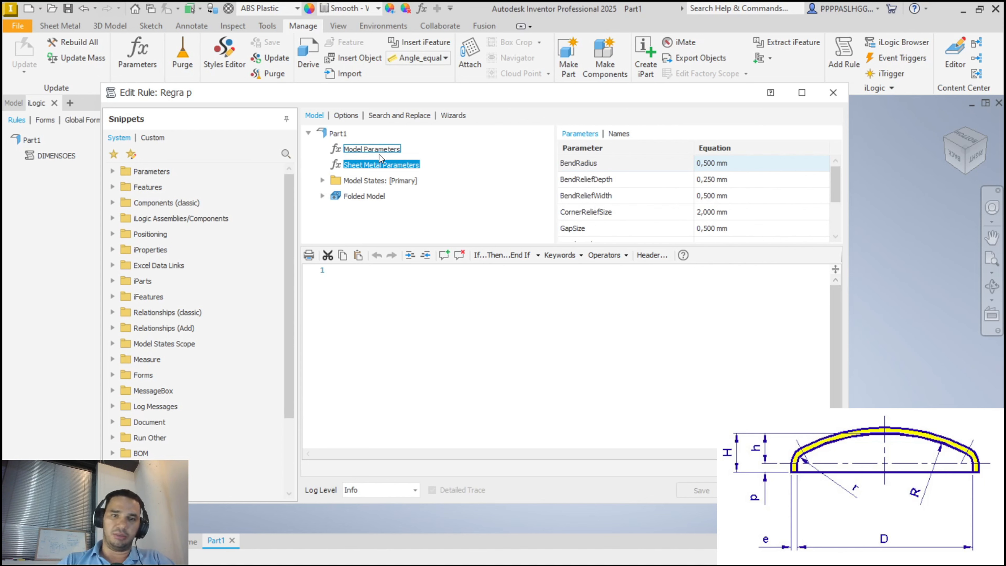
left_click(357, 119)
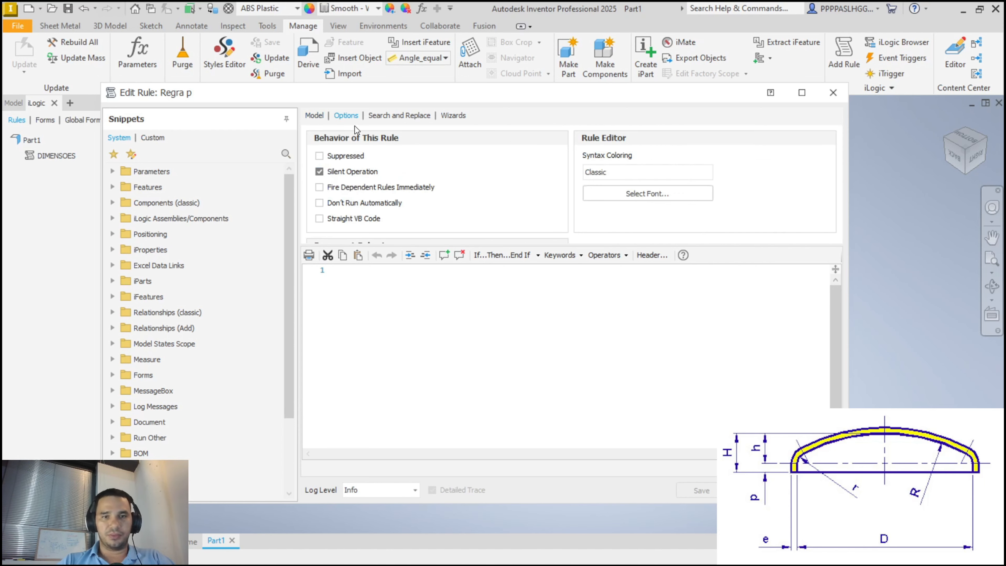
left_click(391, 117)
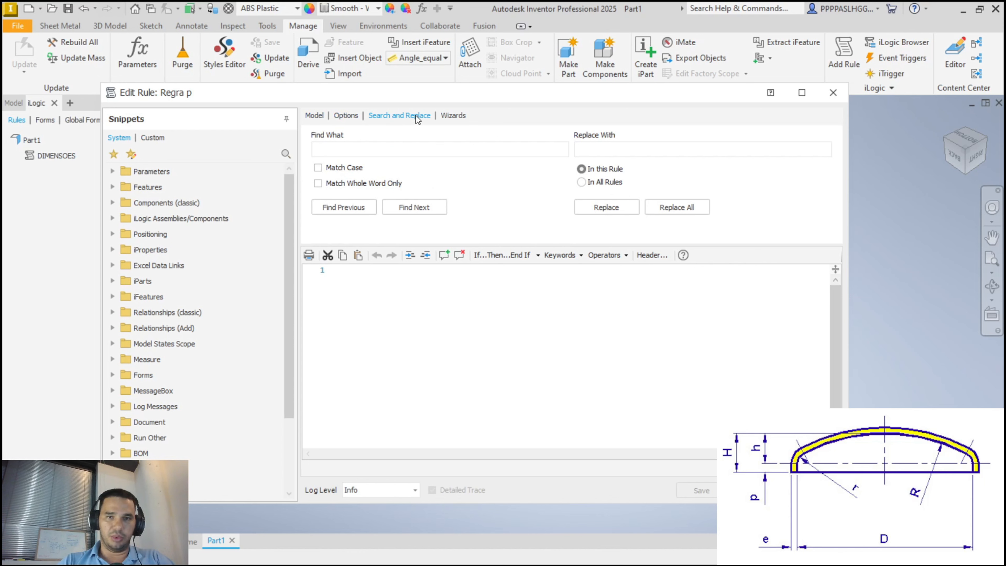
left_click(454, 116)
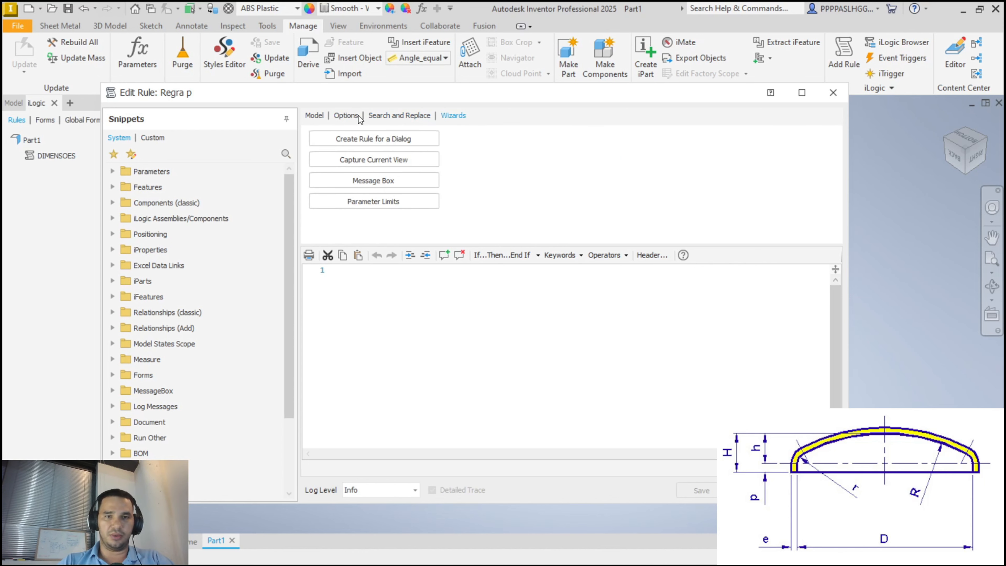
left_click(313, 116)
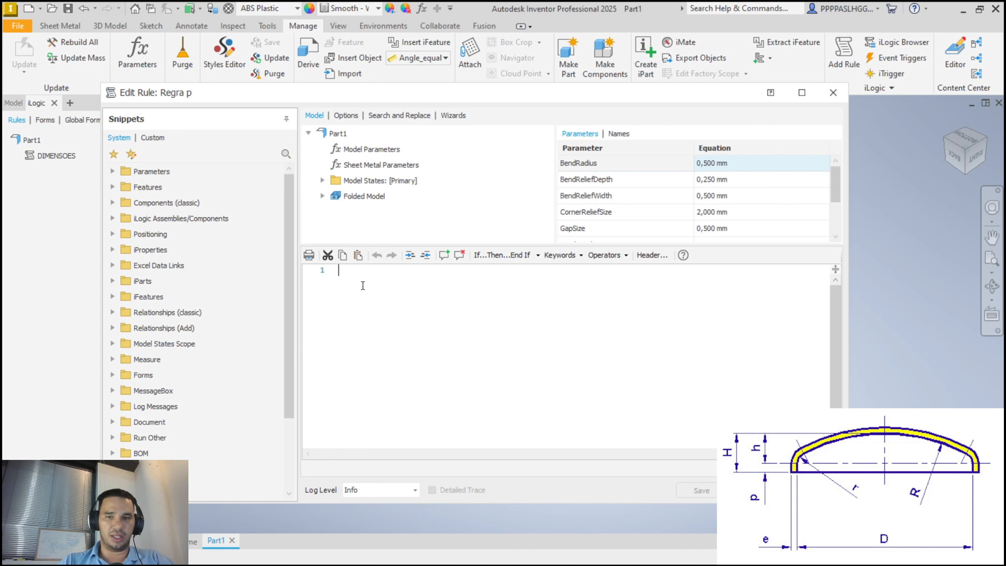
Insert an If...Then...End If block in the rule and replace its My_Expression placeholder with model parameter p.
left_click(510, 255)
left_click_drag(352, 282, 407, 281)
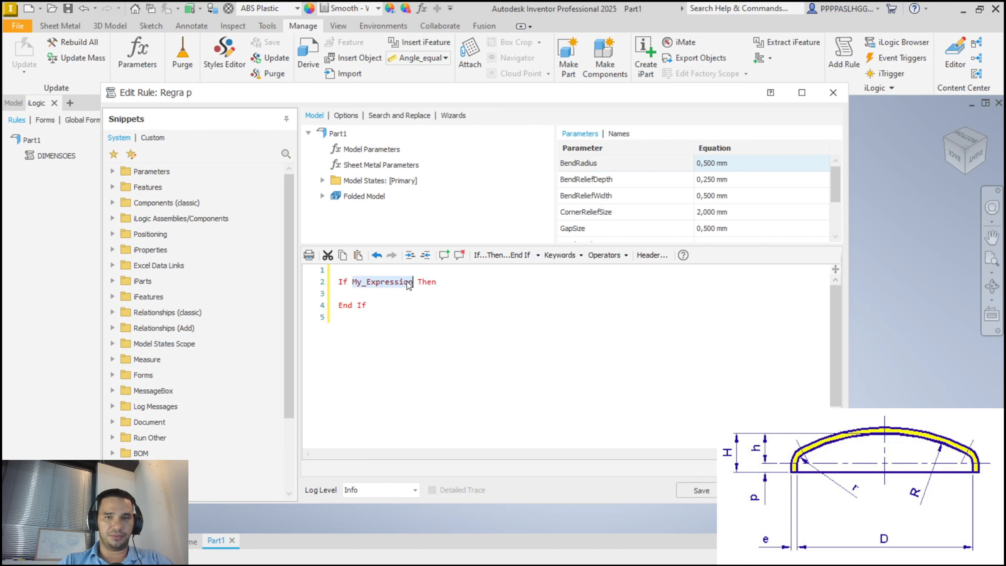
left_click(382, 150)
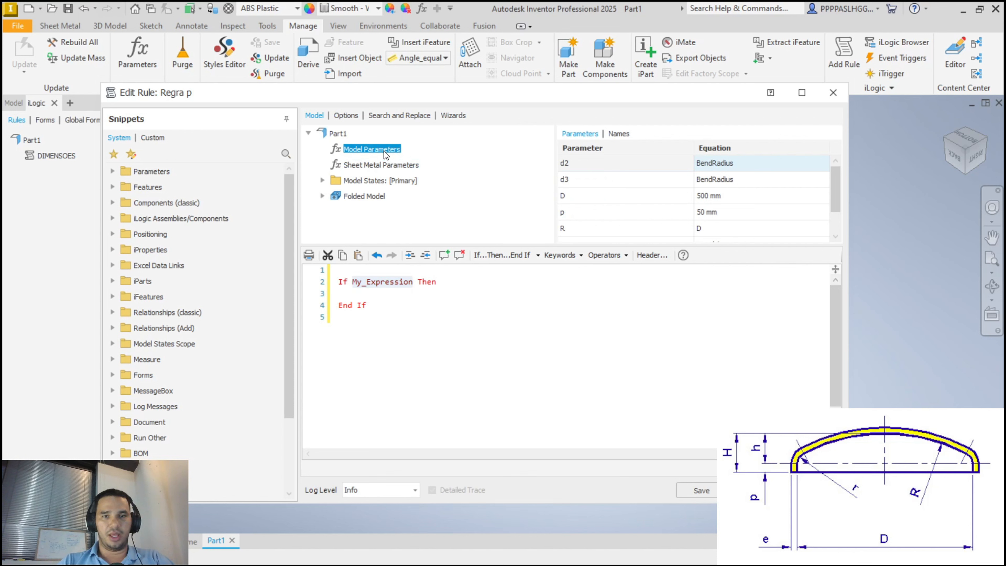
double_click(597, 212)
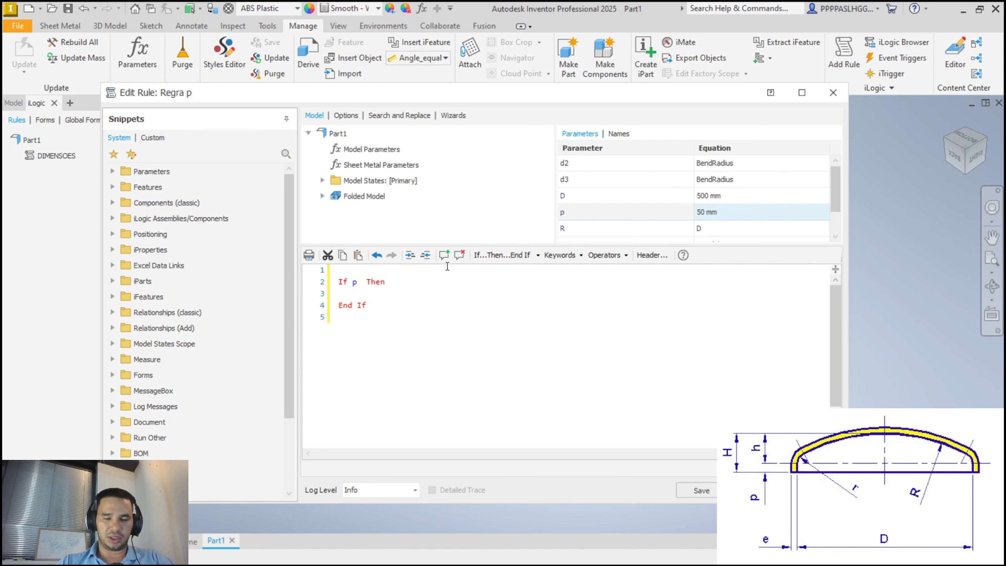
Complete the If condition after p with the comparisons >10 >50.
type("<")
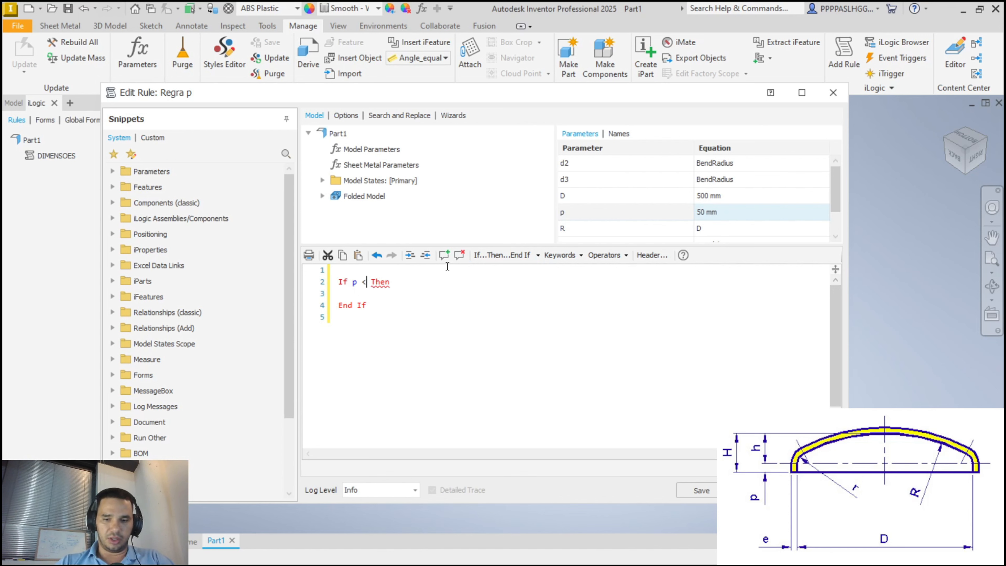
key("BackSpace")
type(">10")
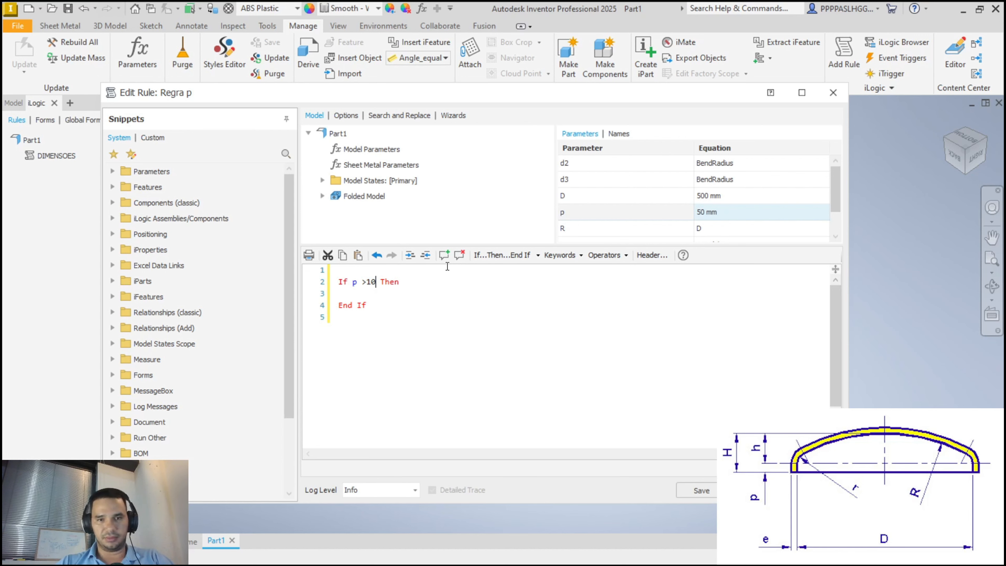
type(" > ")
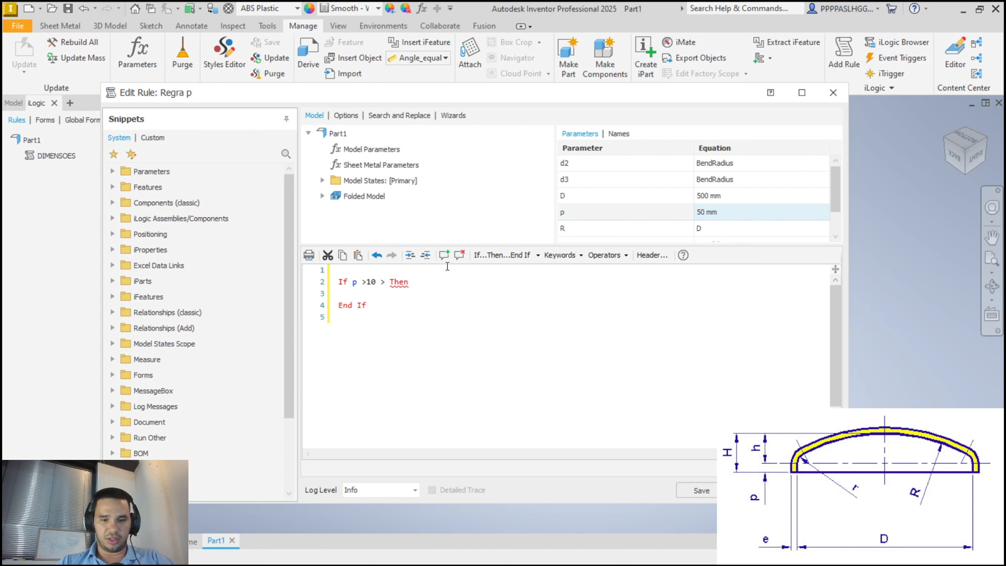
type("50")
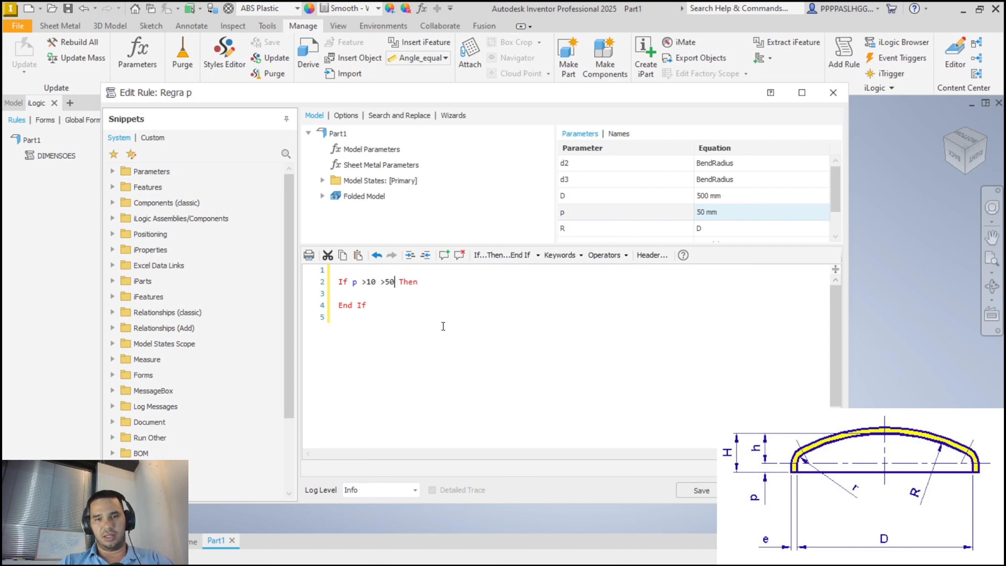
Space out the If condition and change both comparison operators to less-than, giving p < 10 < 50.
left_click(368, 283)
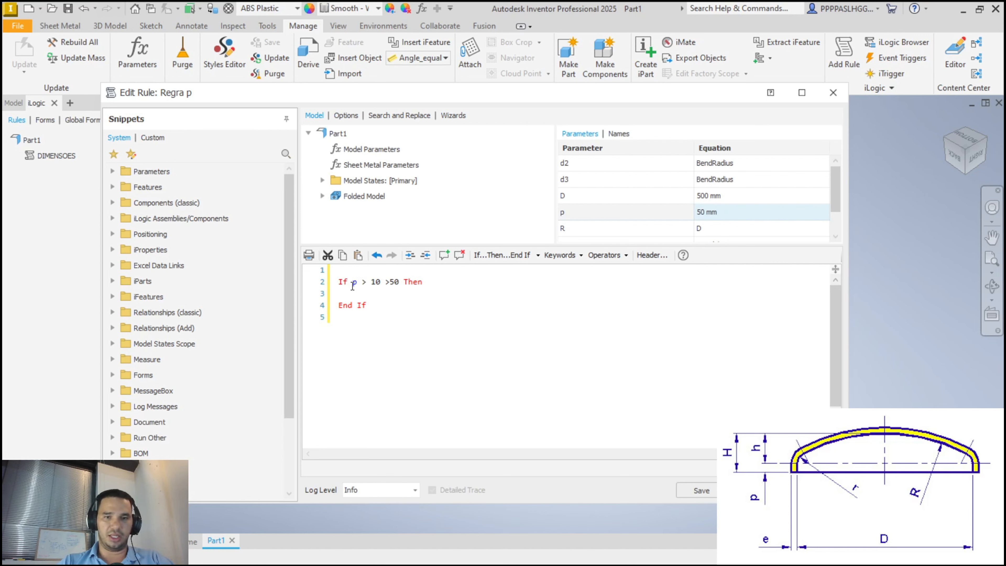
left_click(366, 282)
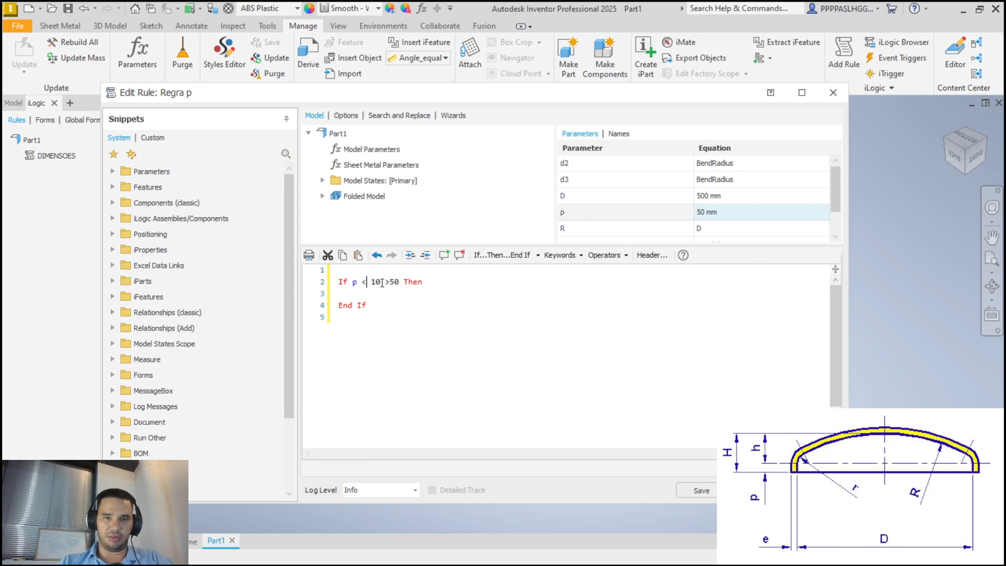
key("BackSpace")
type("<")
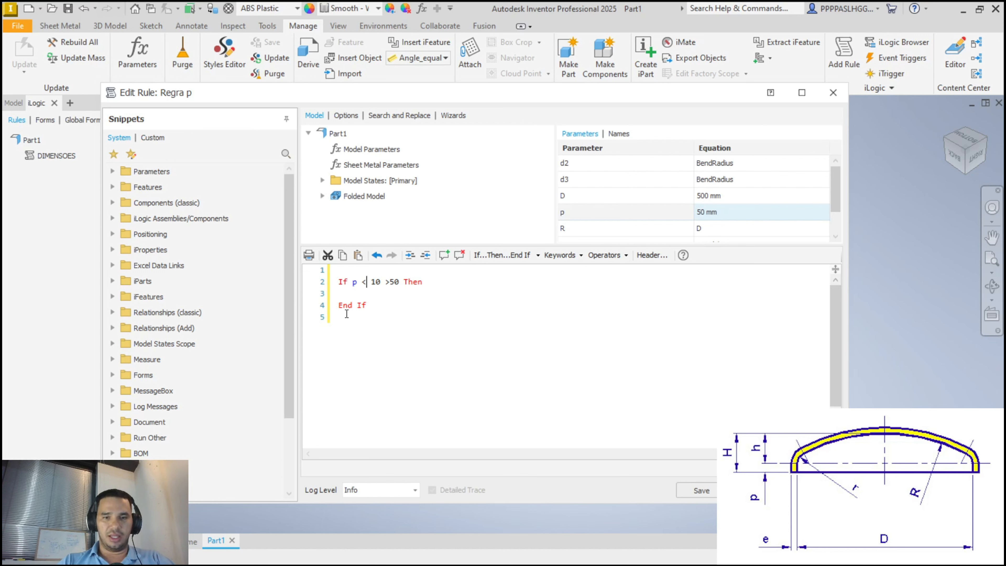
left_click(390, 282)
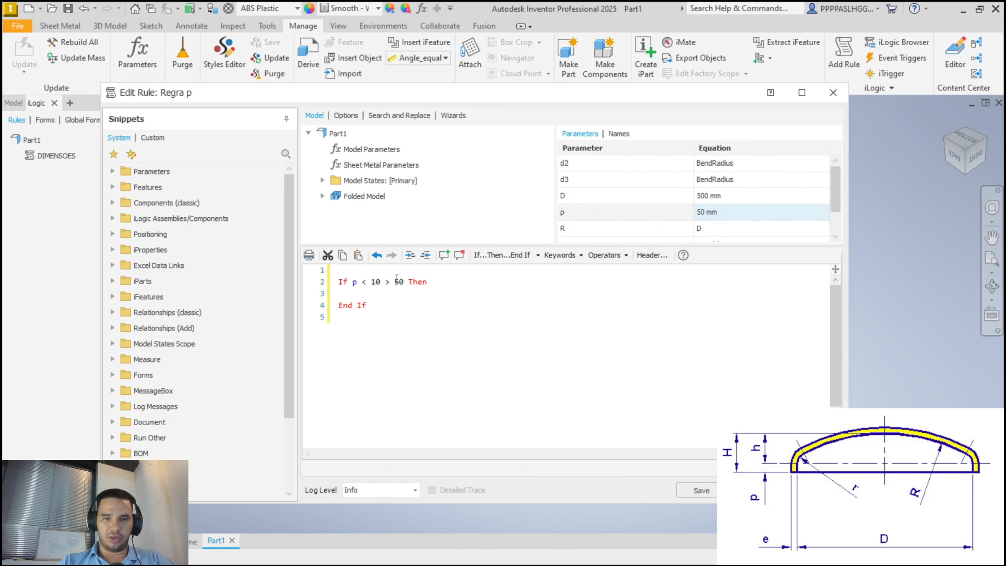
key("Left")
key("Left")
key("Delete")
type("<")
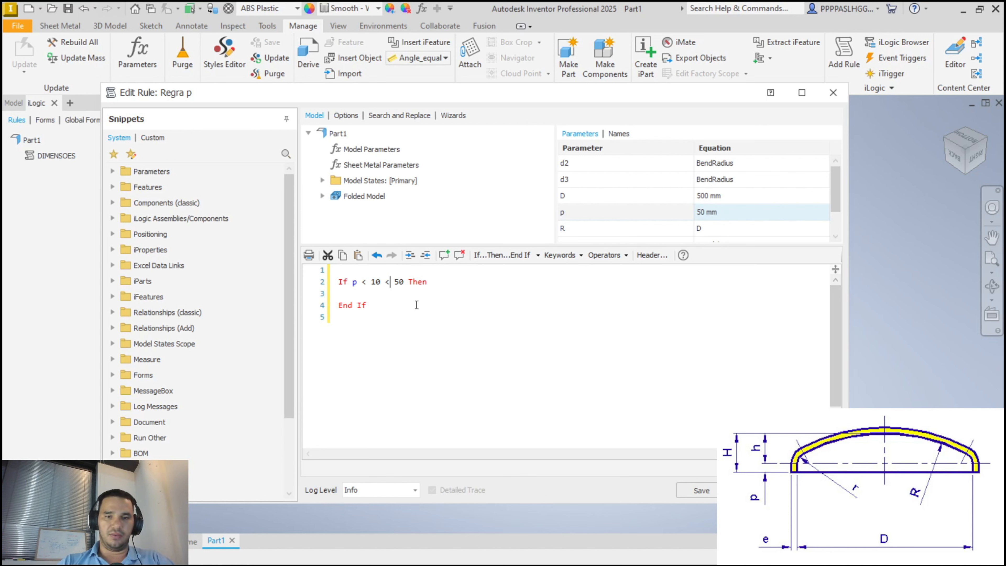
Add two blank lines inside the If block and bring the MessageBox snippet folder into view.
left_click(453, 283)
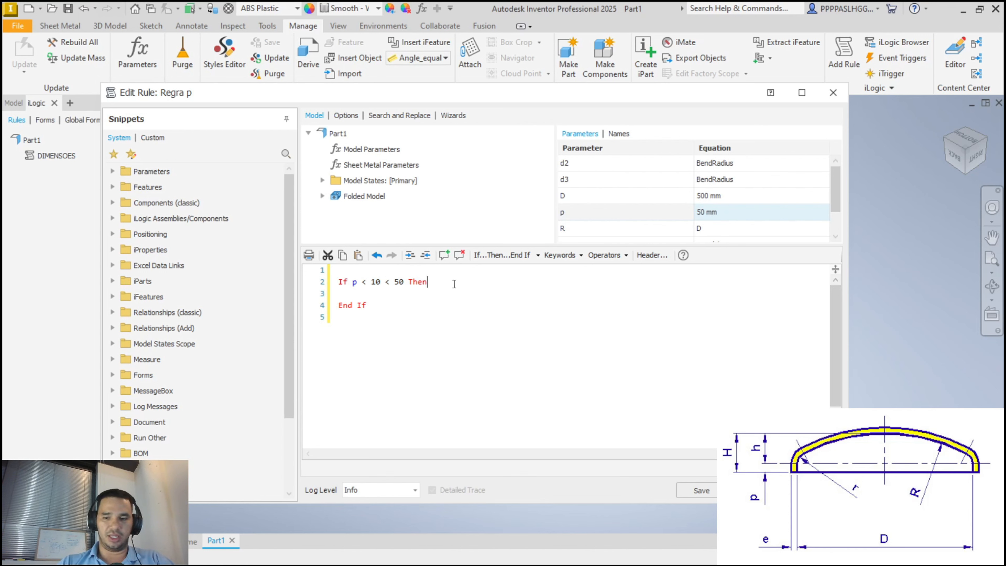
key("Return")
key("Return")
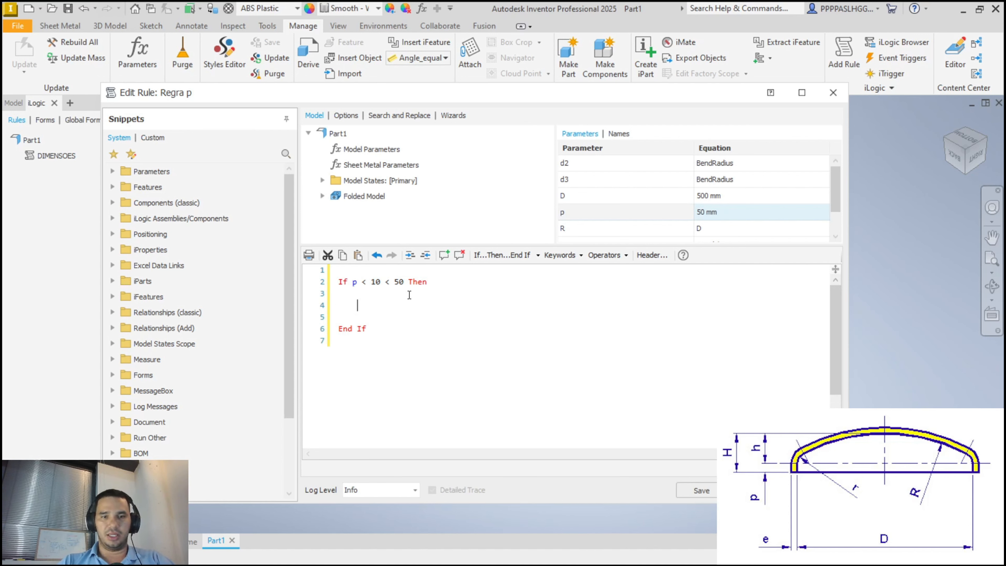
left_click(386, 293)
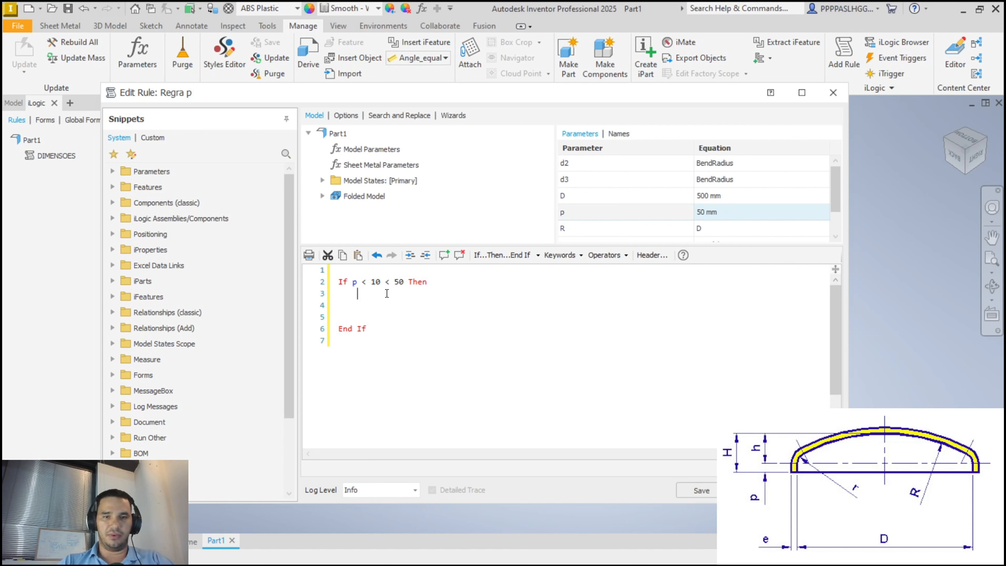
left_click(368, 299)
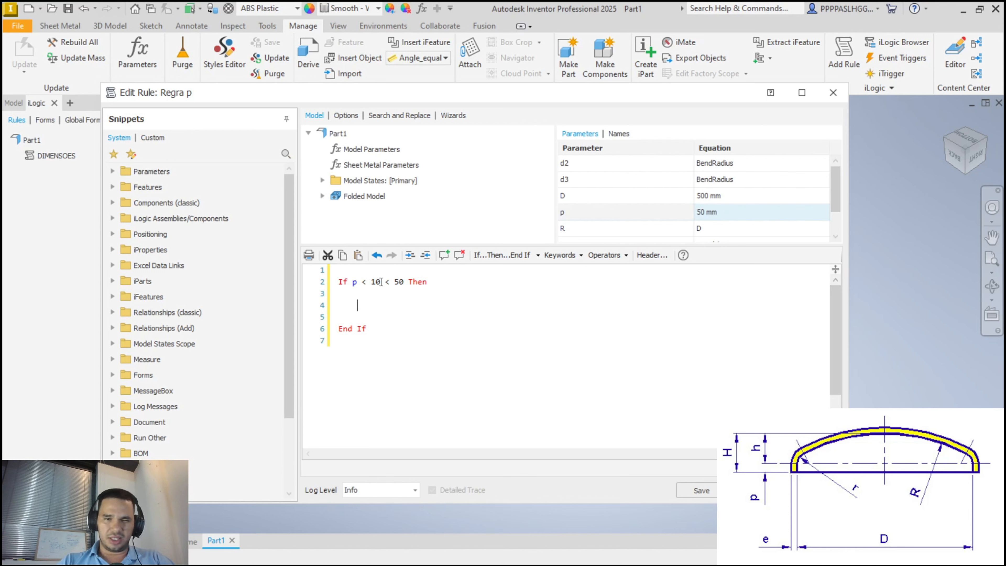
left_click_drag(380, 282, 369, 284)
left_click(369, 297)
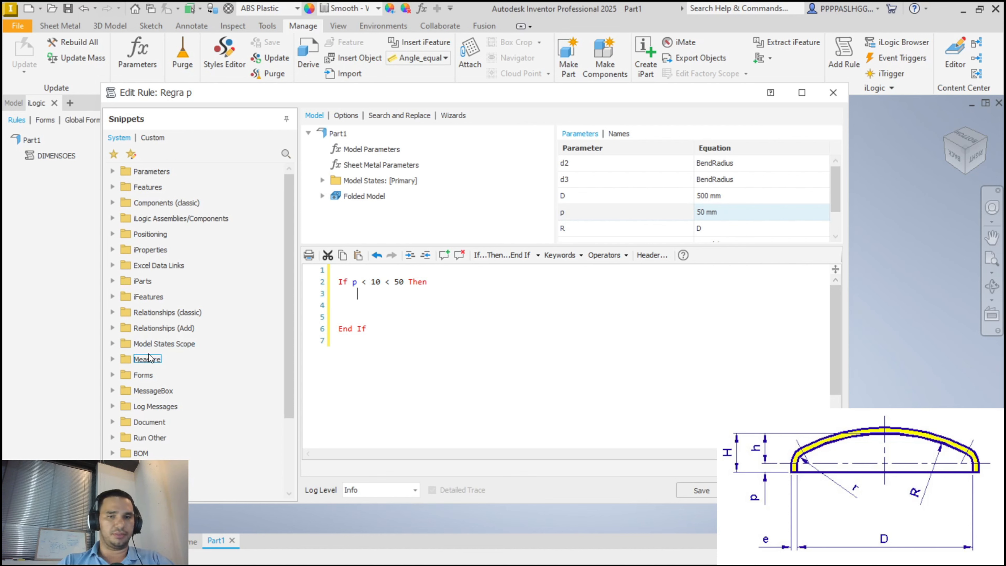
scroll(136, 354, "down", 1)
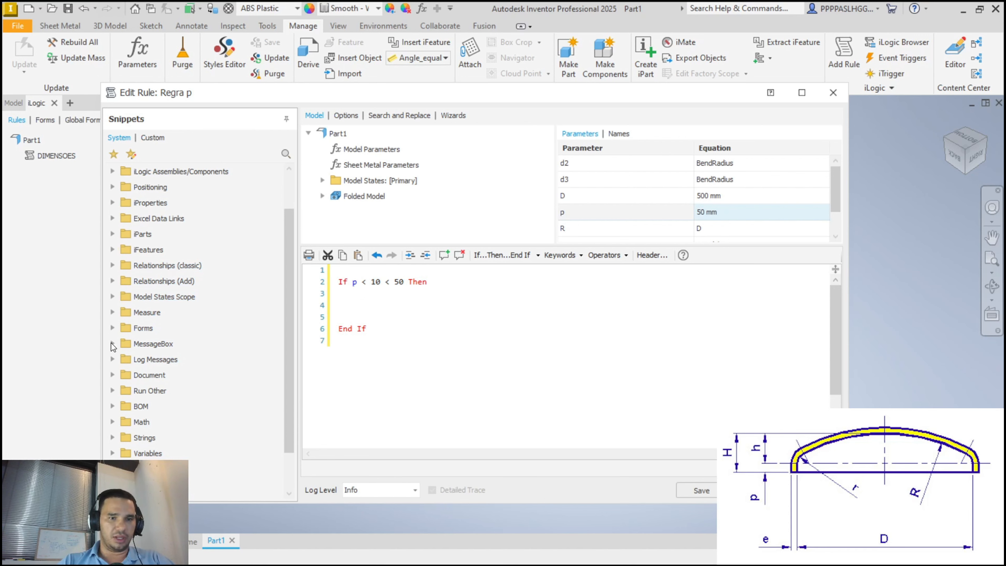
left_click(406, 293)
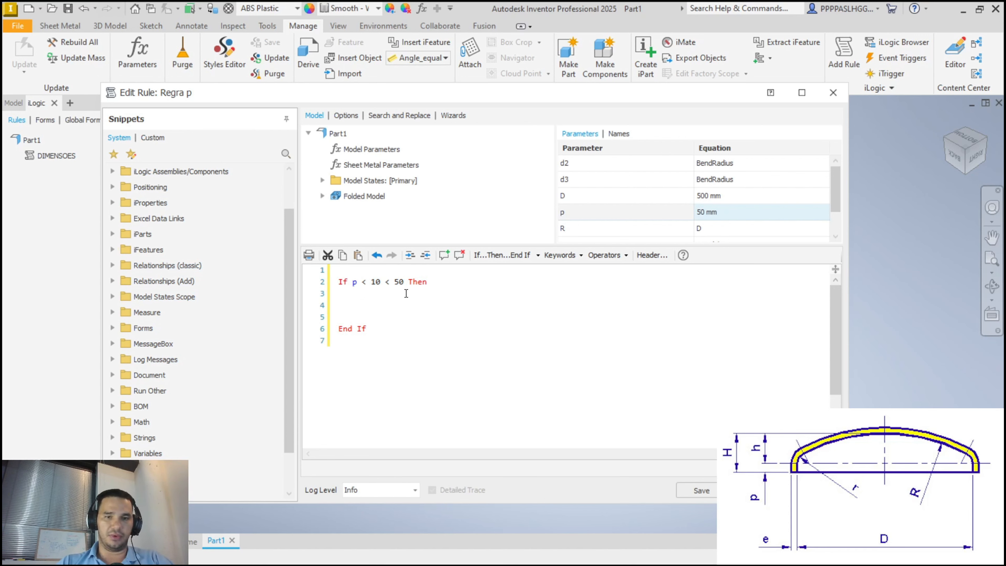
Remove < 50 from the If condition and add the statement p=10 inside the block.
left_click_drag(404, 282, 380, 285)
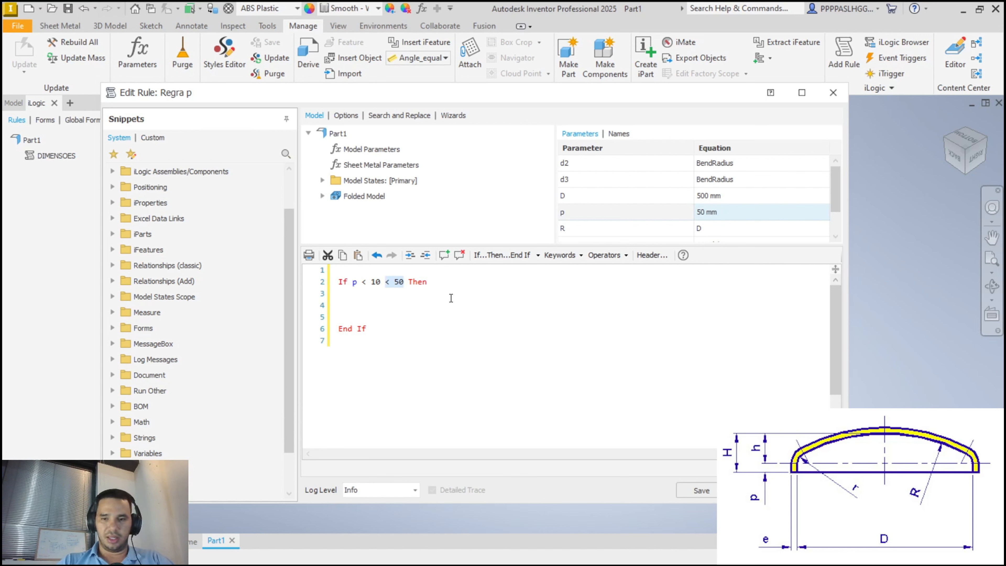
key("Delete")
left_click(395, 307)
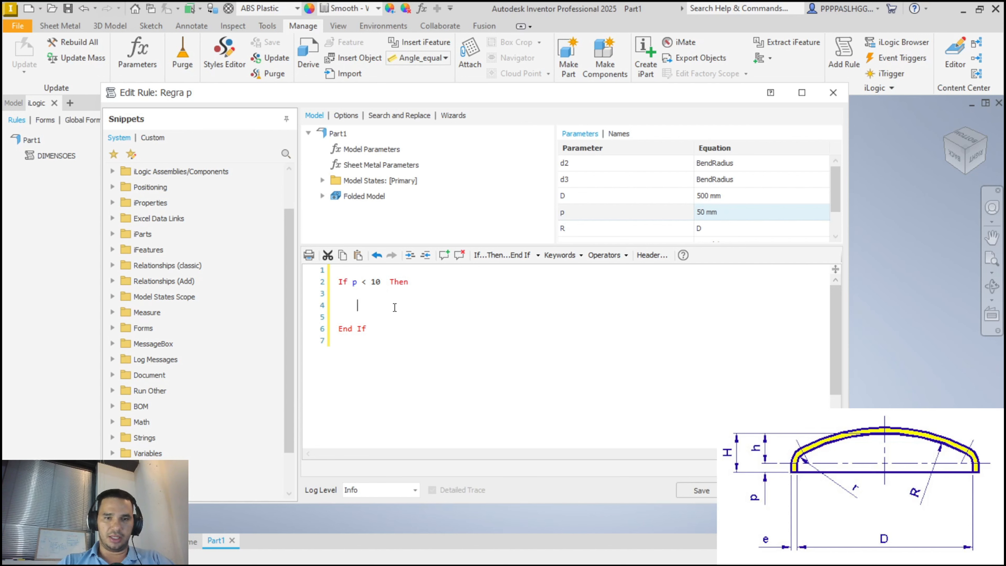
type("p=10")
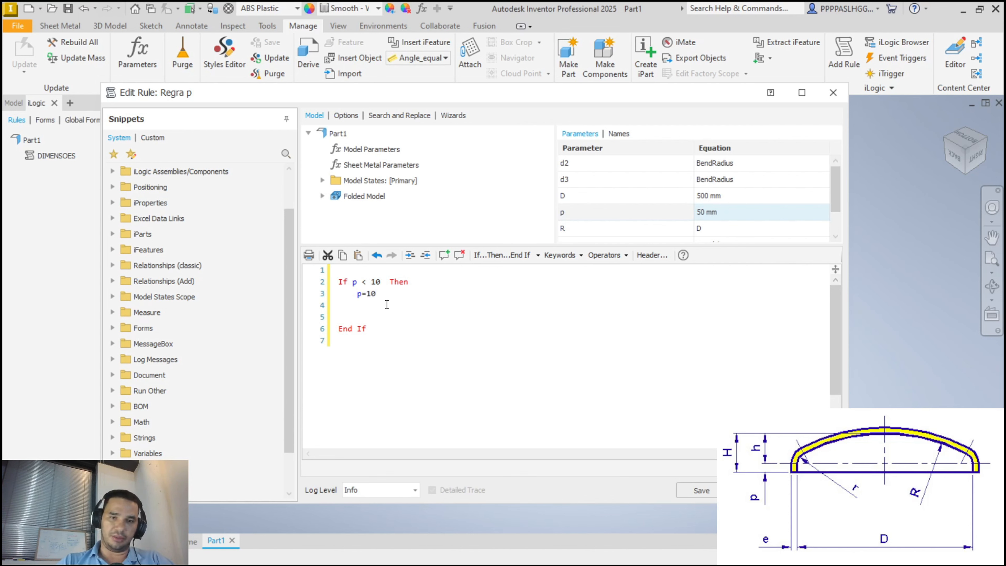
Insert the MessageBox Show snippet on the line below p=10.
left_click(388, 304)
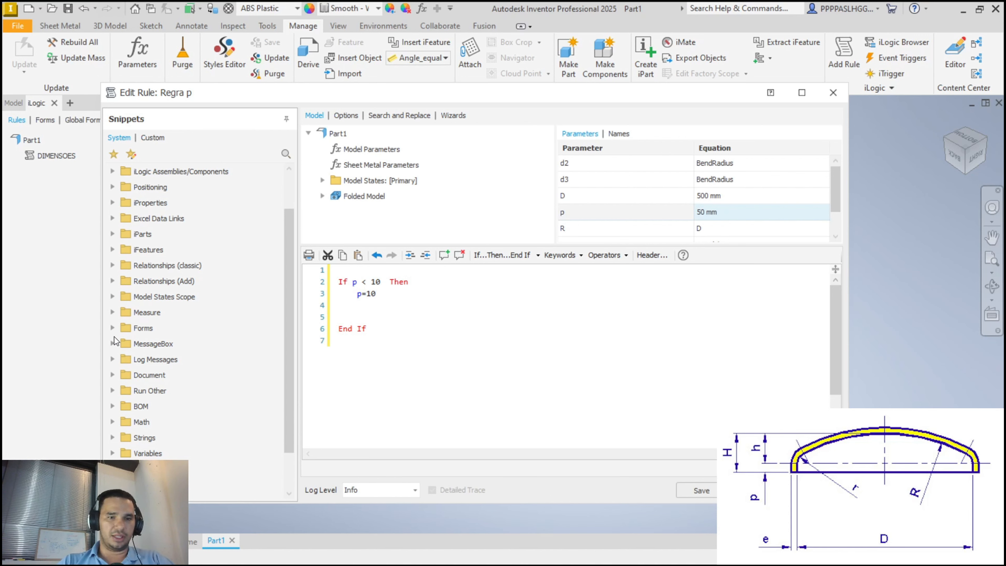
left_click(113, 343)
left_click(151, 359)
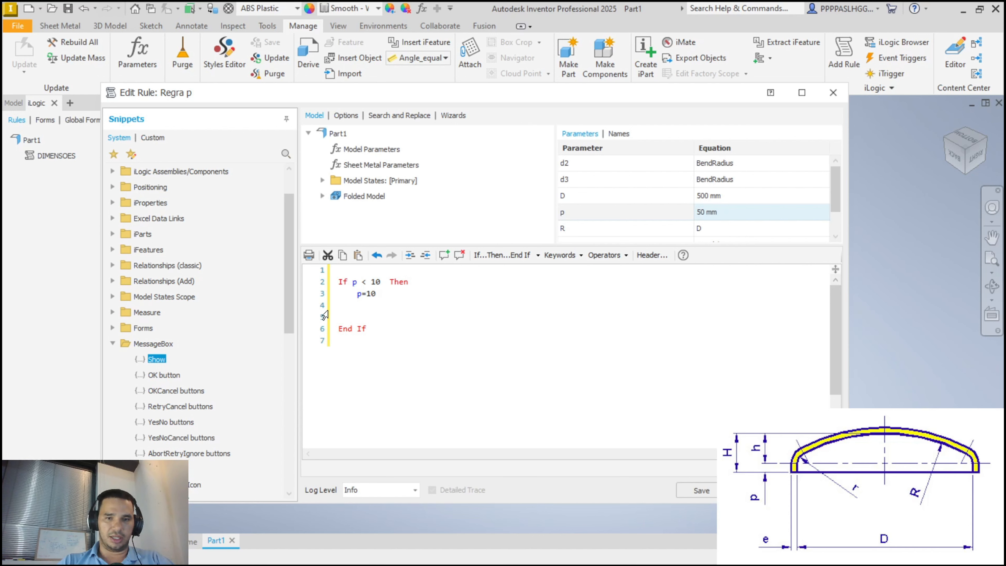
double_click(155, 358)
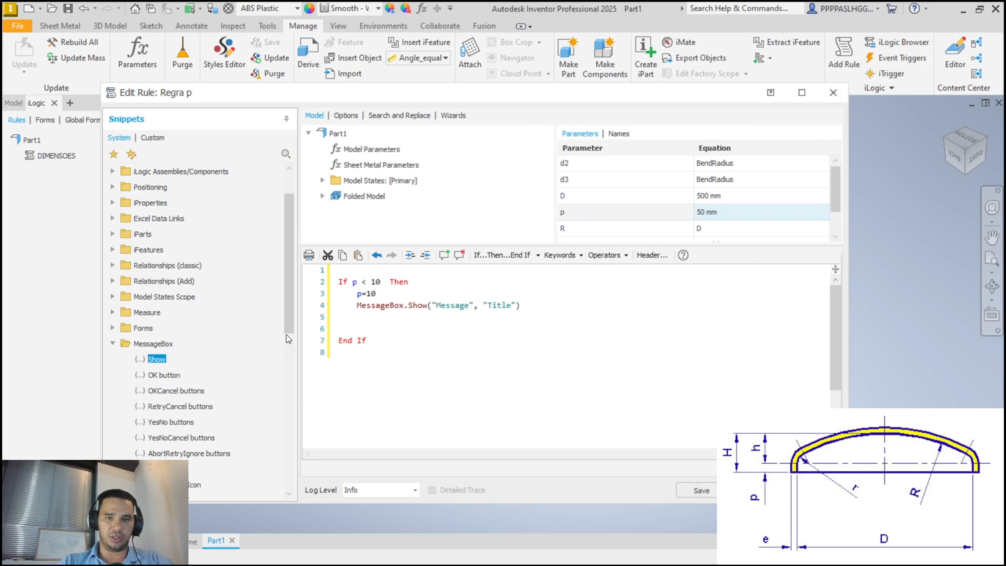
Replace the MessageBox message placeholder with "A sua medida p estava menor do que 10mm, irei atualizar para 10mm automaticamente, ".
left_click(452, 306)
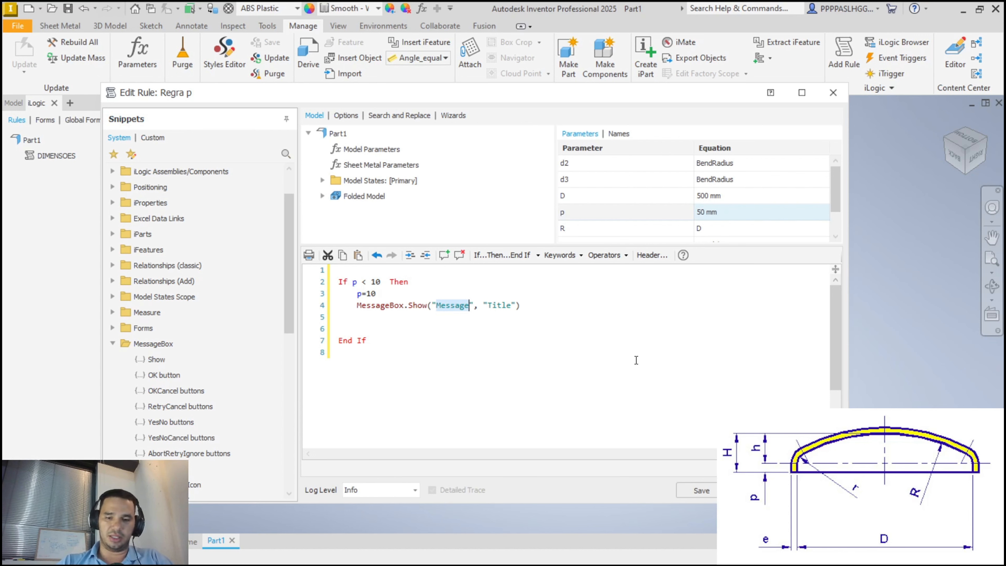
type("A sua ")
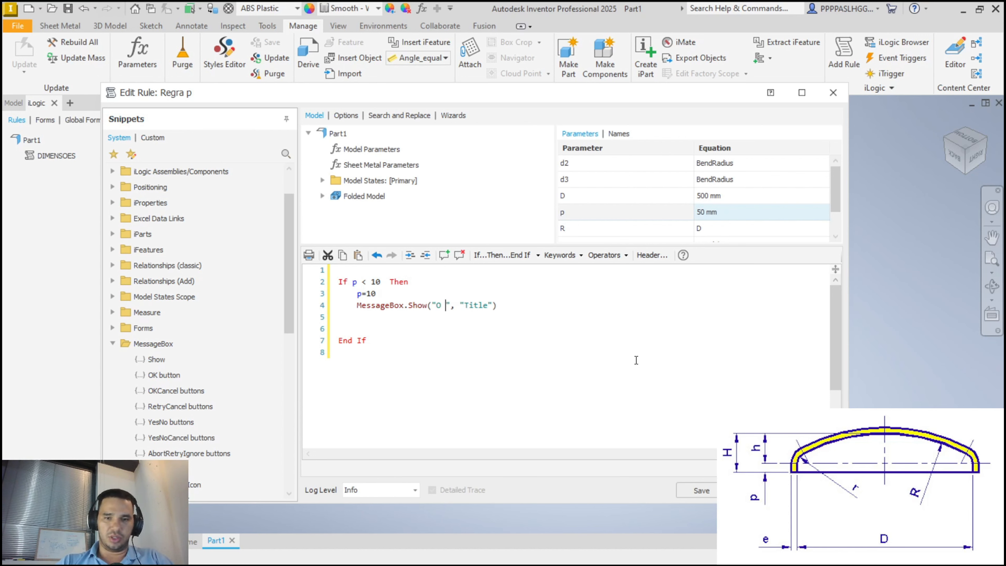
type("medida ")
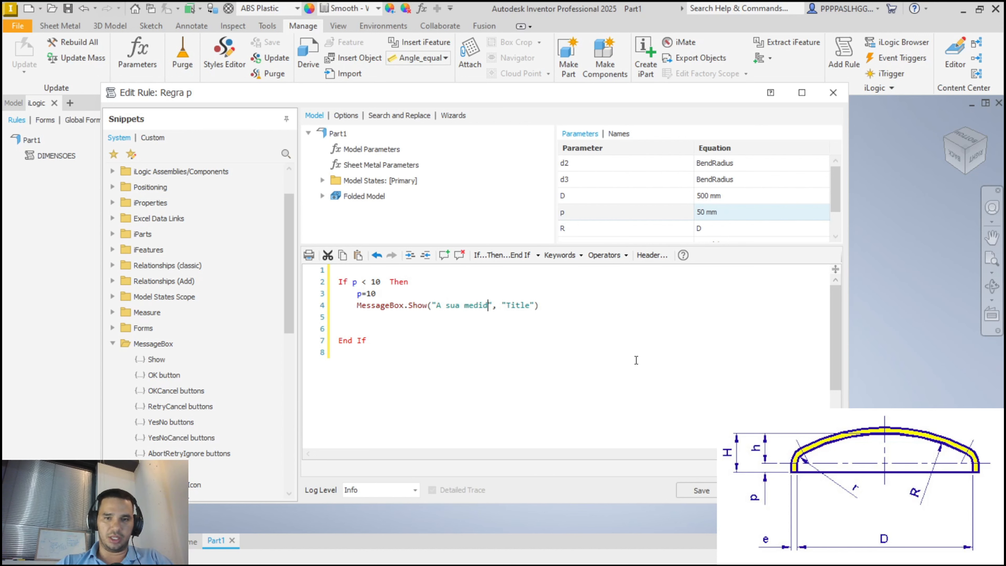
type("p estava me")
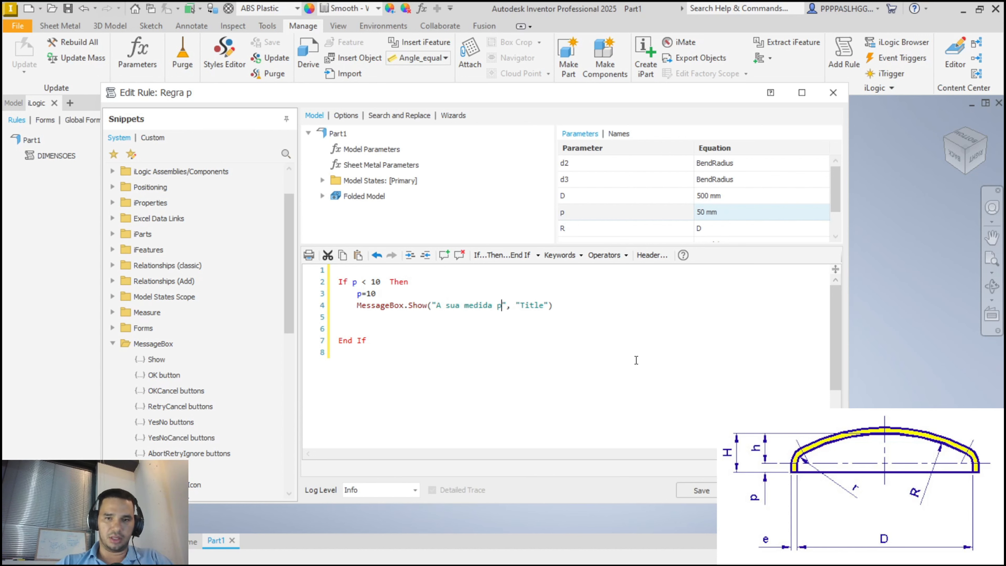
type("nor do que ")
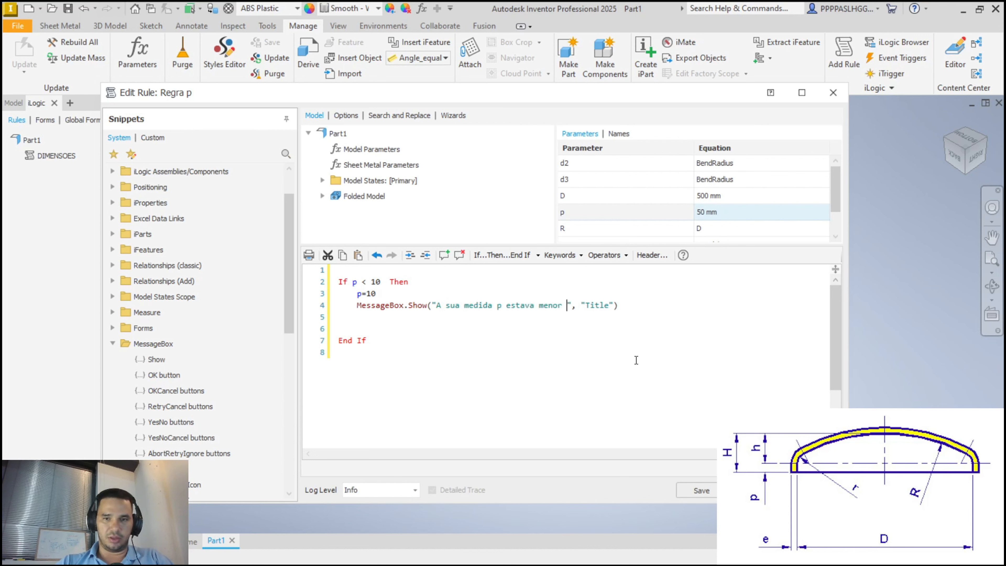
type("10mm, irei ")
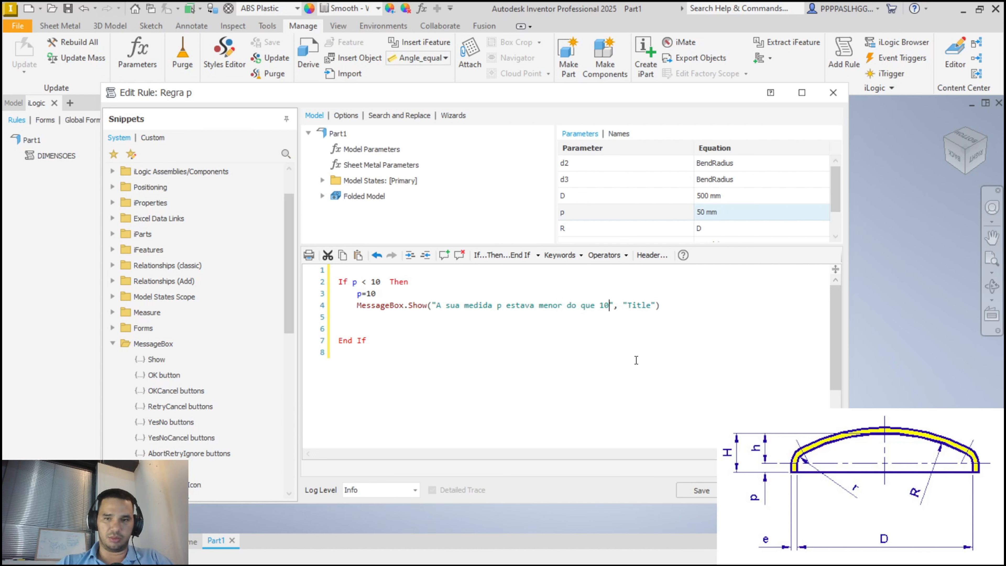
type("atualizar p")
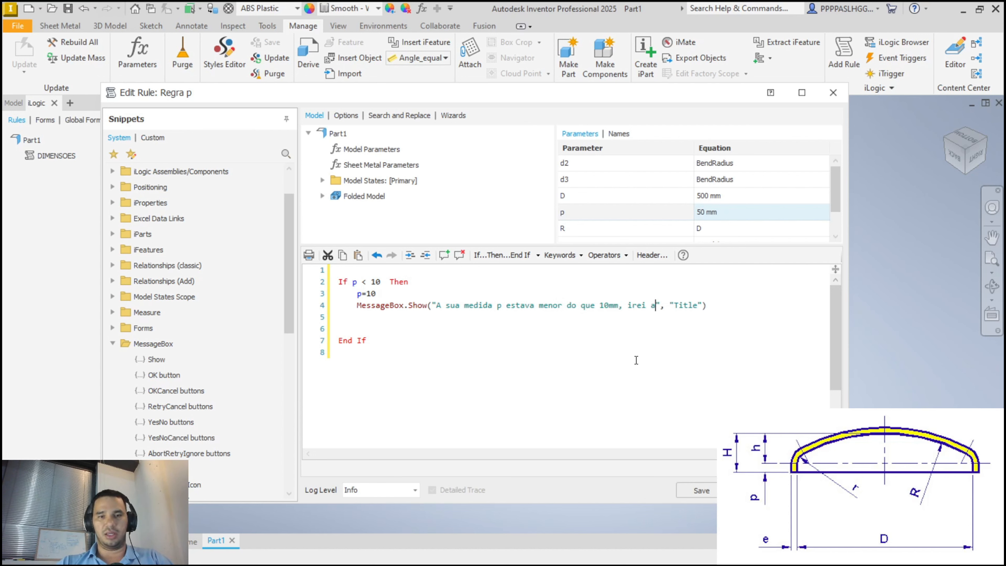
type("ara a")
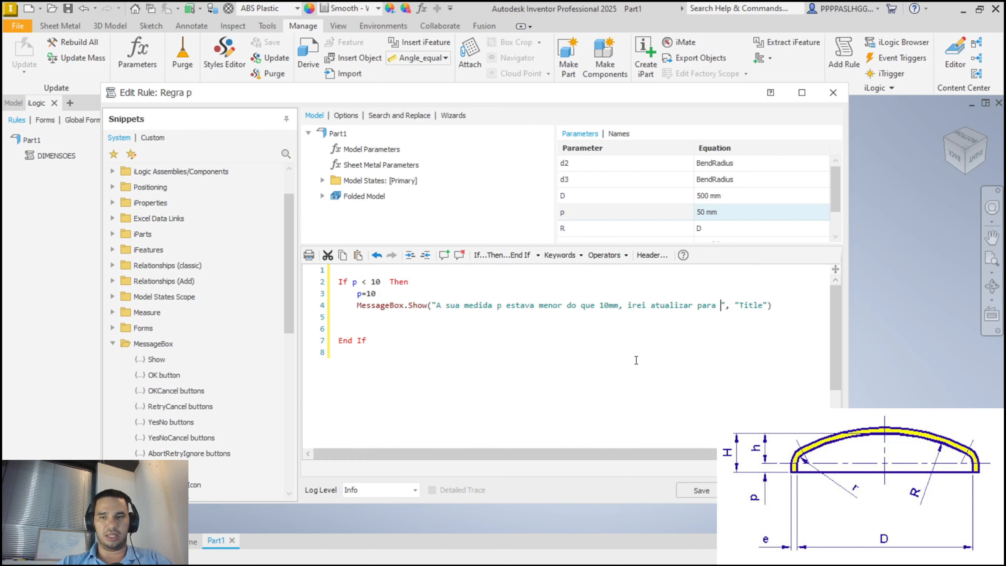
type("0mm autometi")
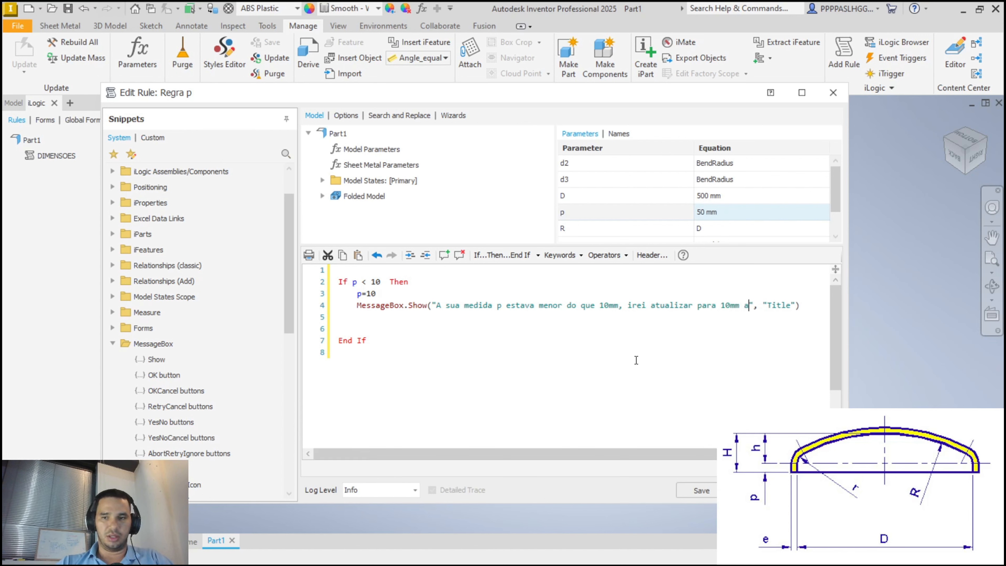
key("BackSpace")
key("BackSpace")
key("BackSpace")
type("aticamen")
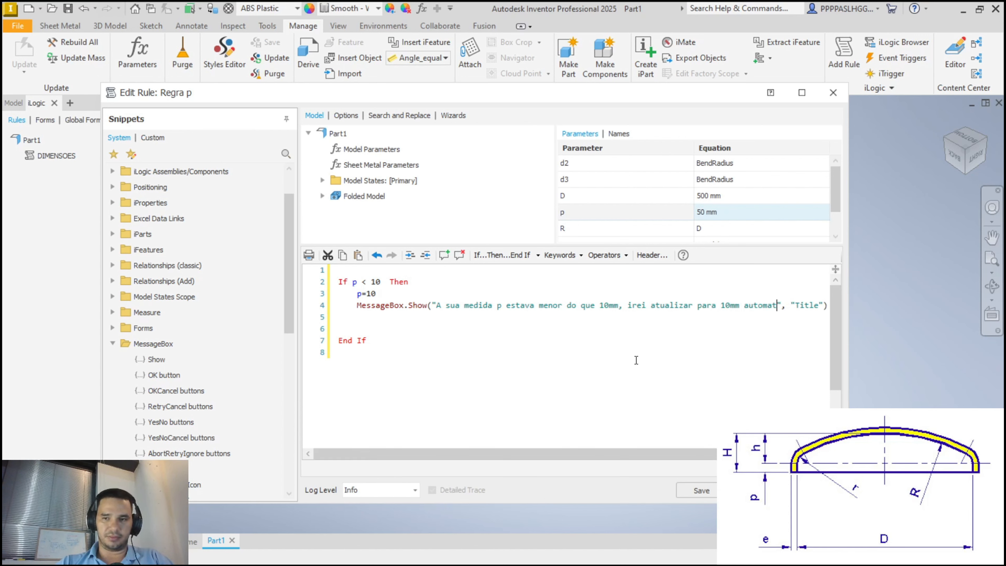
type("te, ")
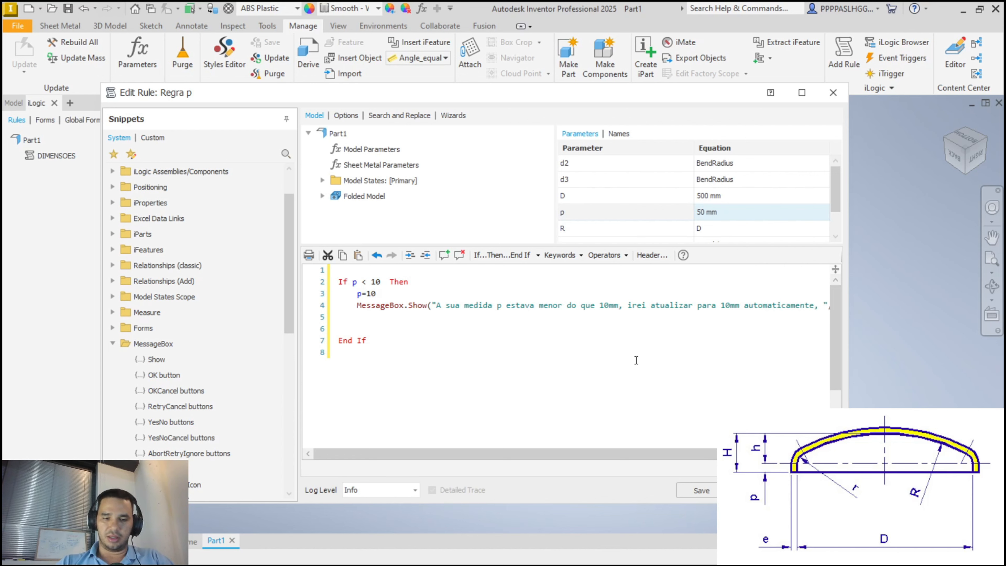
Extend the message text with "p deve estar entre 10mm e 50mm".
type("p dv")
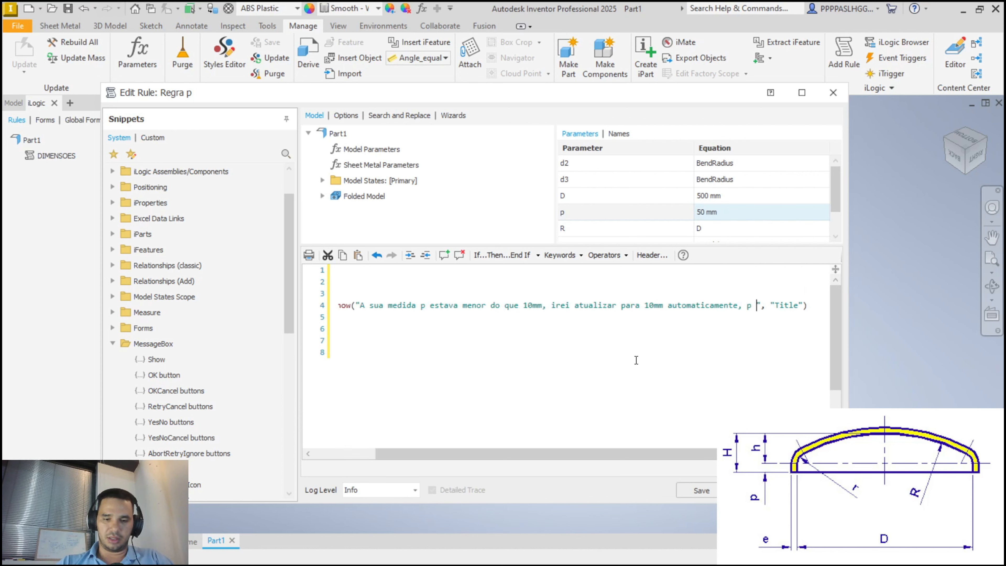
key("BackSpace")
type("eve estar en")
type("tre 10mm e ")
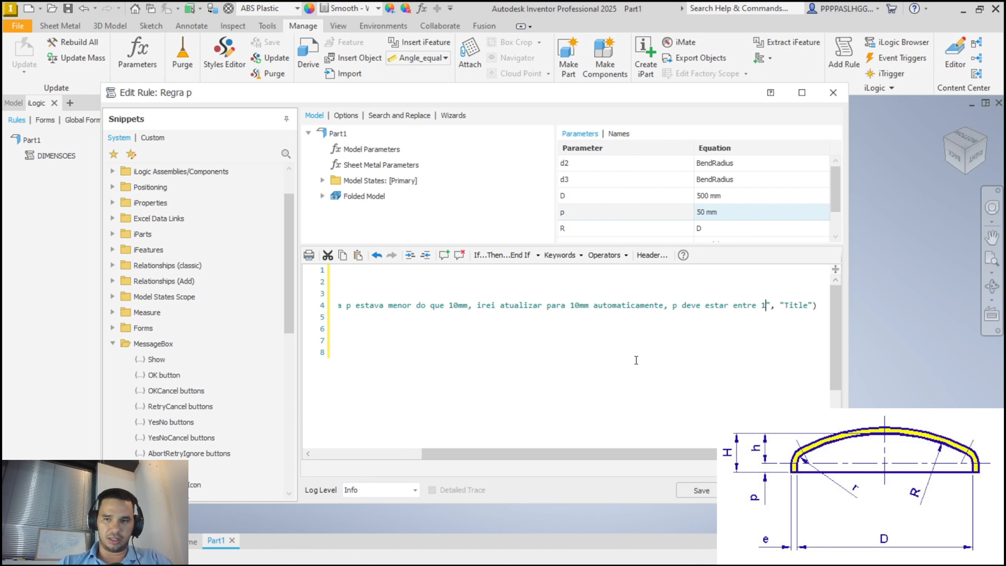
type("50mm")
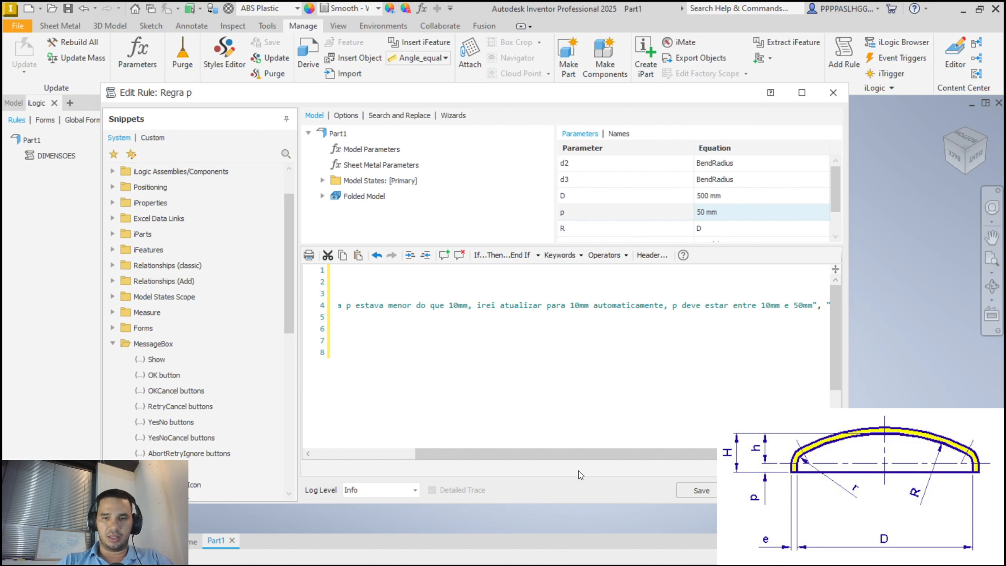
Replace the MessageBox title placeholder with "Erro" and save the rule.
left_click_drag(618, 453, 690, 453)
double_click(744, 305)
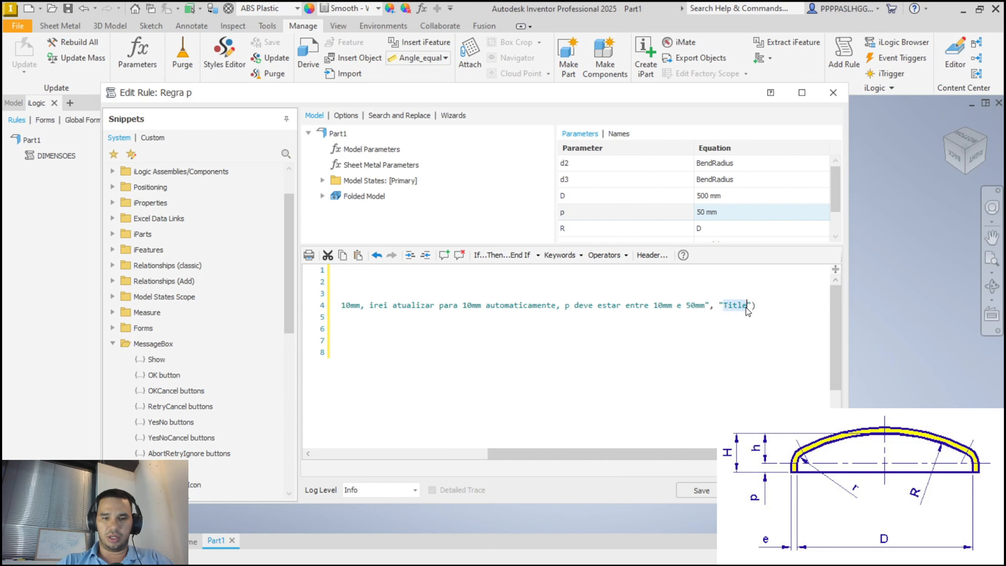
type("Erro")
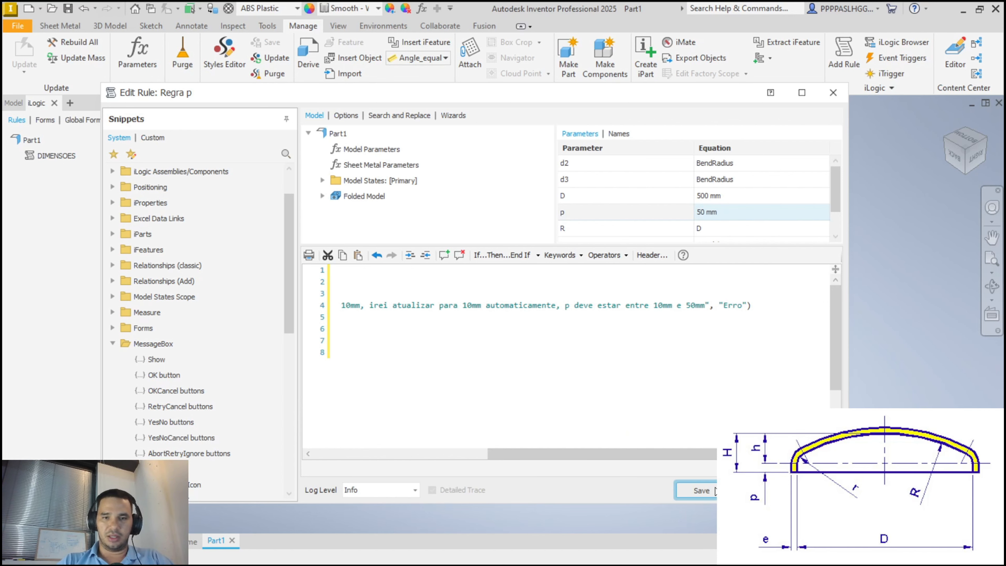
left_click(701, 490)
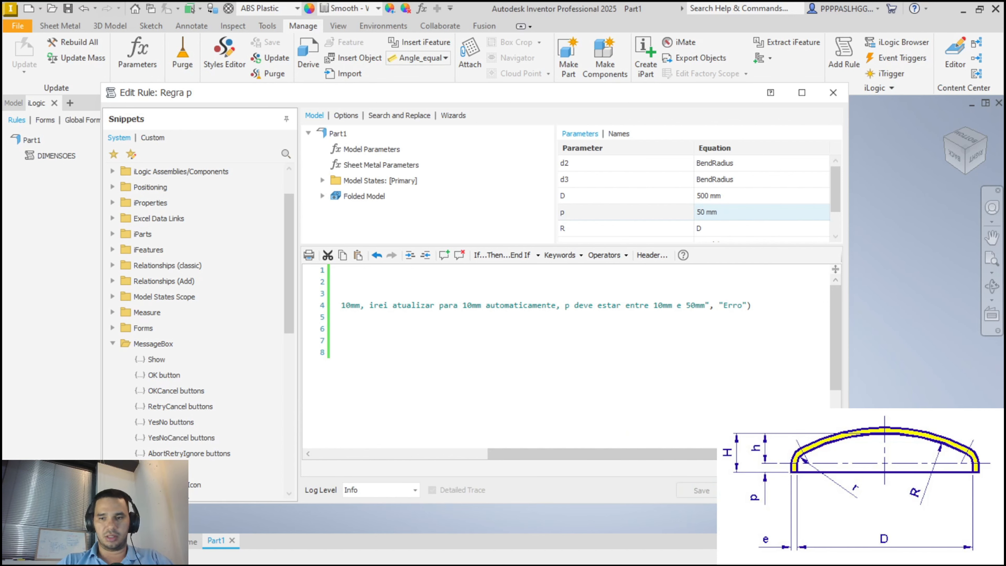
Test the rule by applying p = 8 in the Tampo Asme 10% form, dismiss the message, and close the form.
left_click(43, 120)
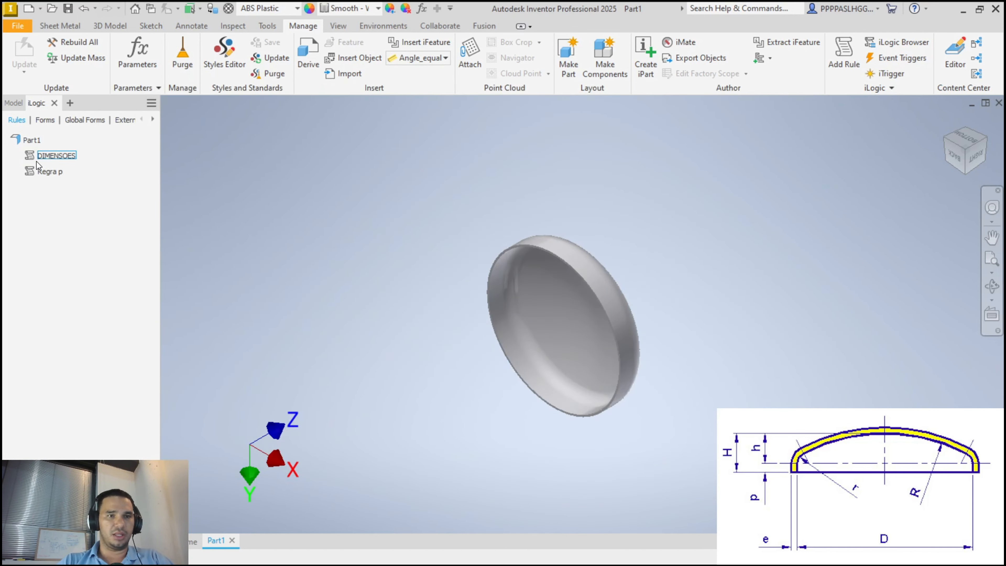
left_click(43, 147)
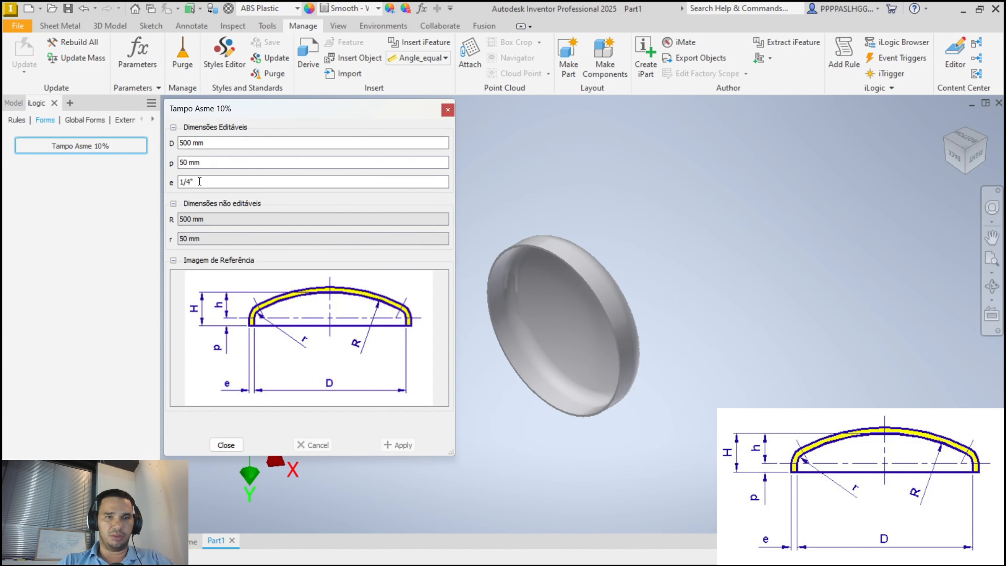
left_click_drag(256, 160, 57, 172)
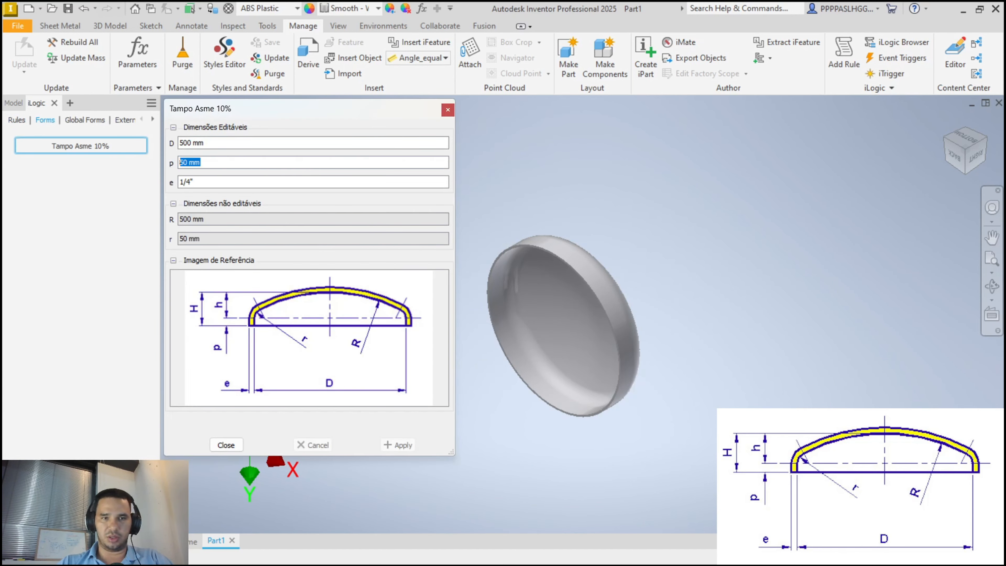
type("8")
left_click(212, 181)
left_click(390, 444)
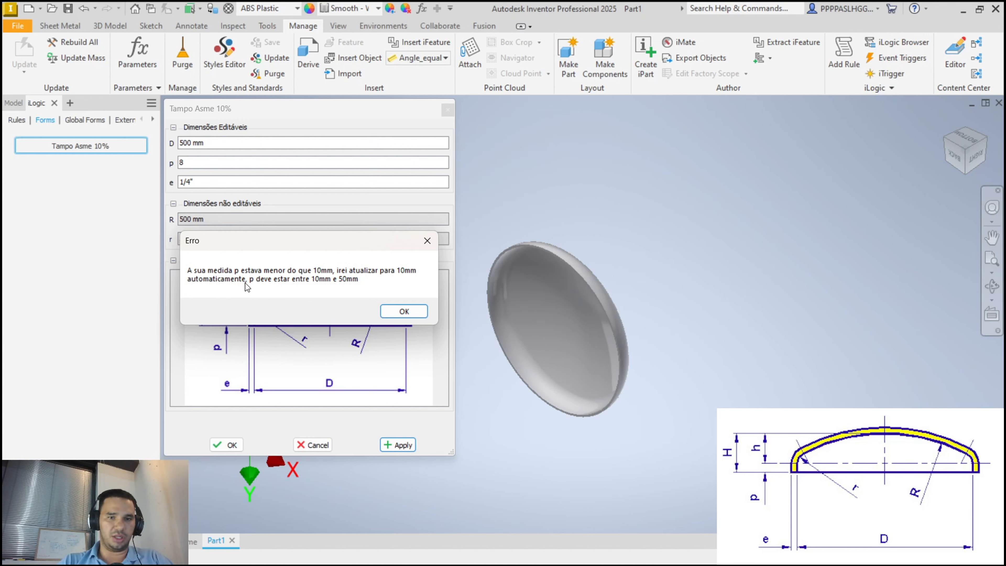
left_click(402, 313)
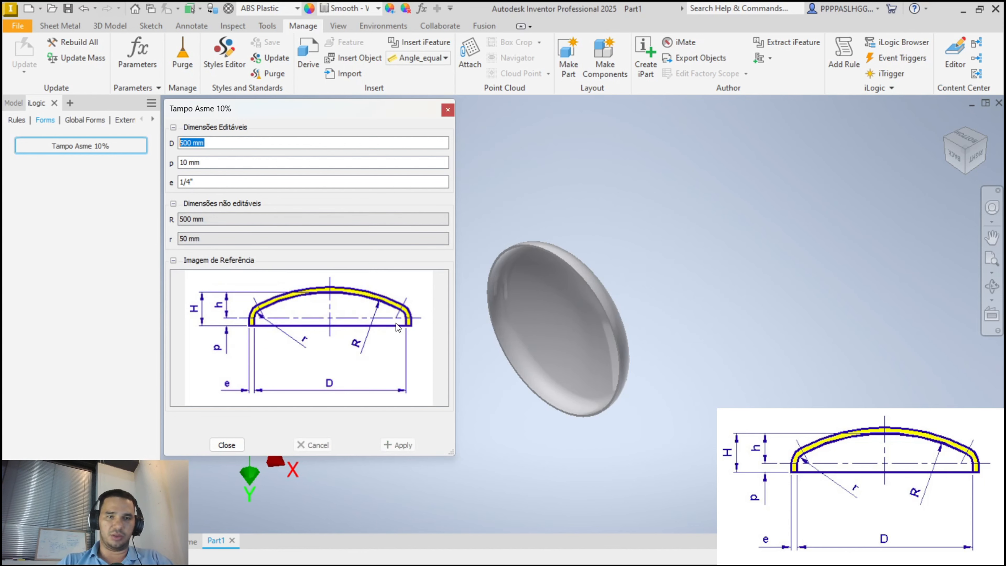
left_click(226, 445)
Reopen Regra p for editing and insert an ElseIf...Then branch below the MessageBox line.
left_click(18, 121)
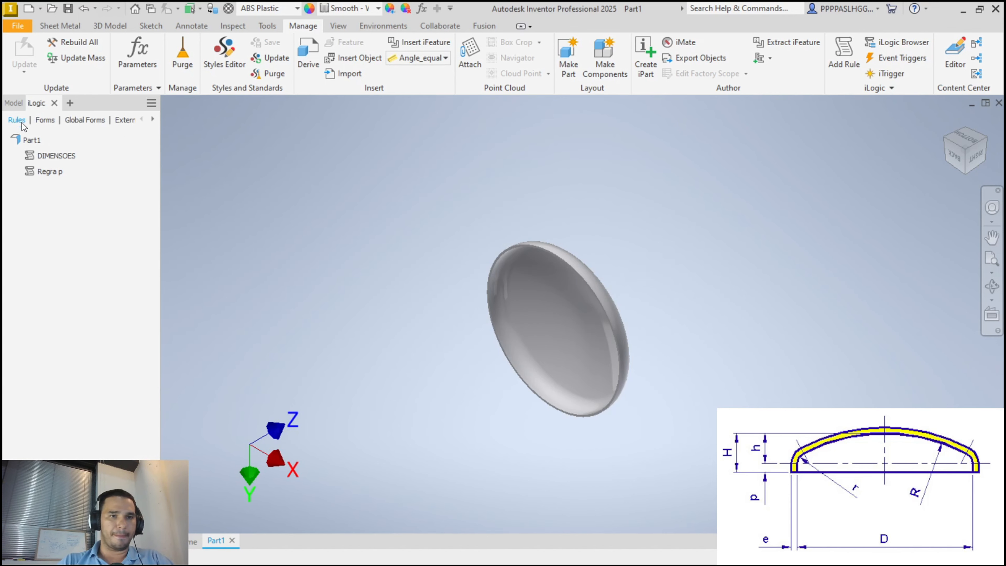
double_click(46, 171)
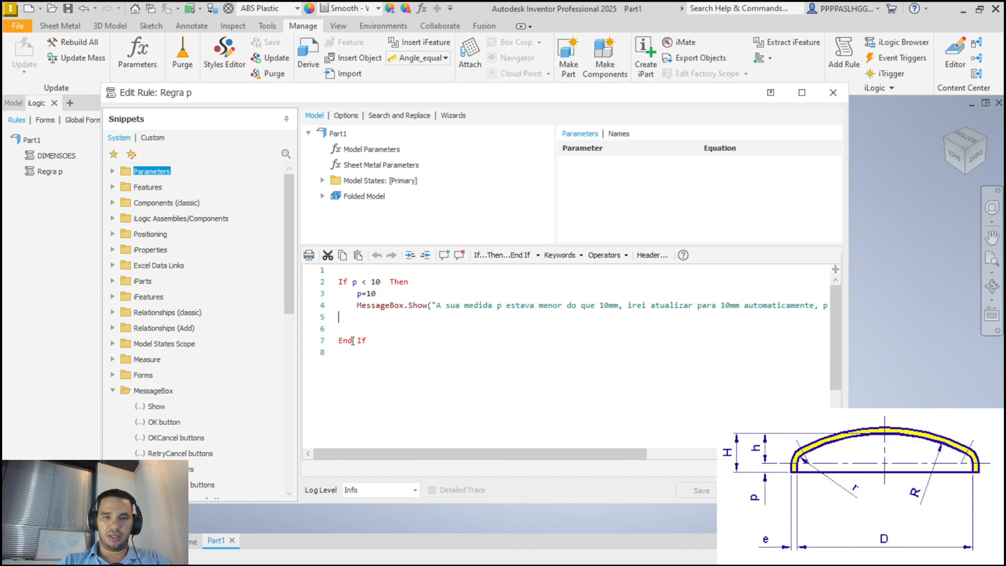
left_click(538, 256)
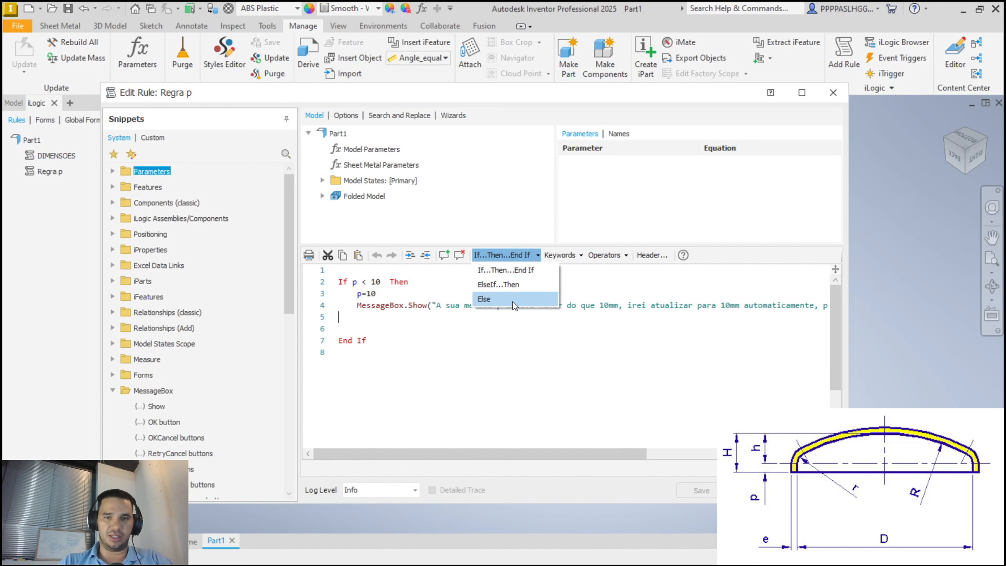
left_click(516, 289)
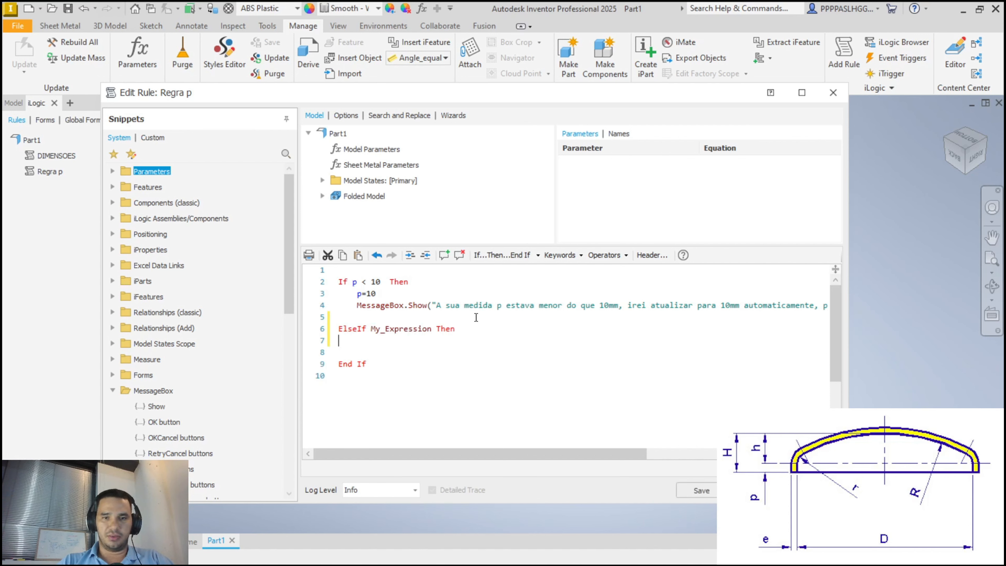
Replace My_Expression in the ElseIf line with the condition p < 10 copied from the If line.
double_click(419, 328)
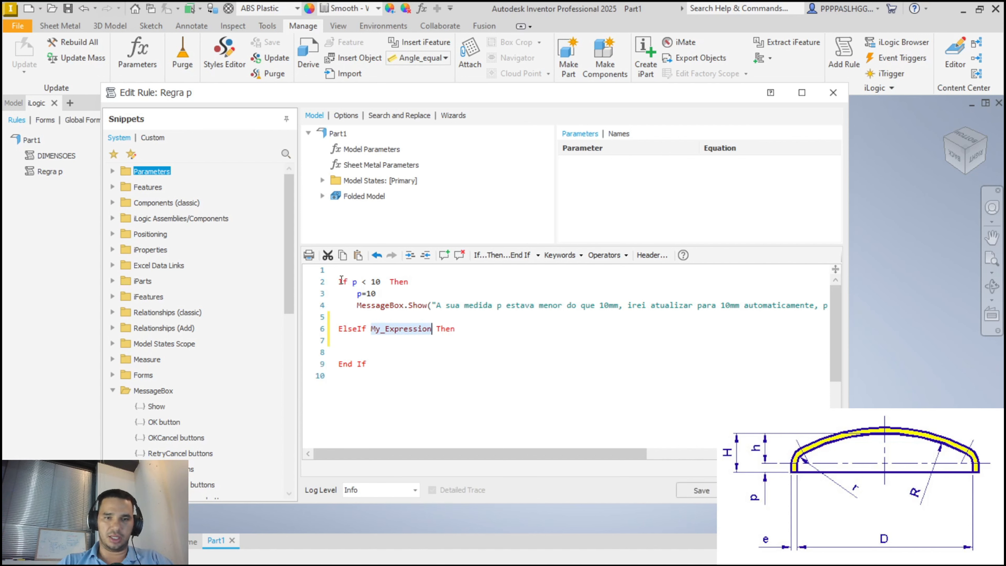
left_click_drag(339, 282, 412, 287)
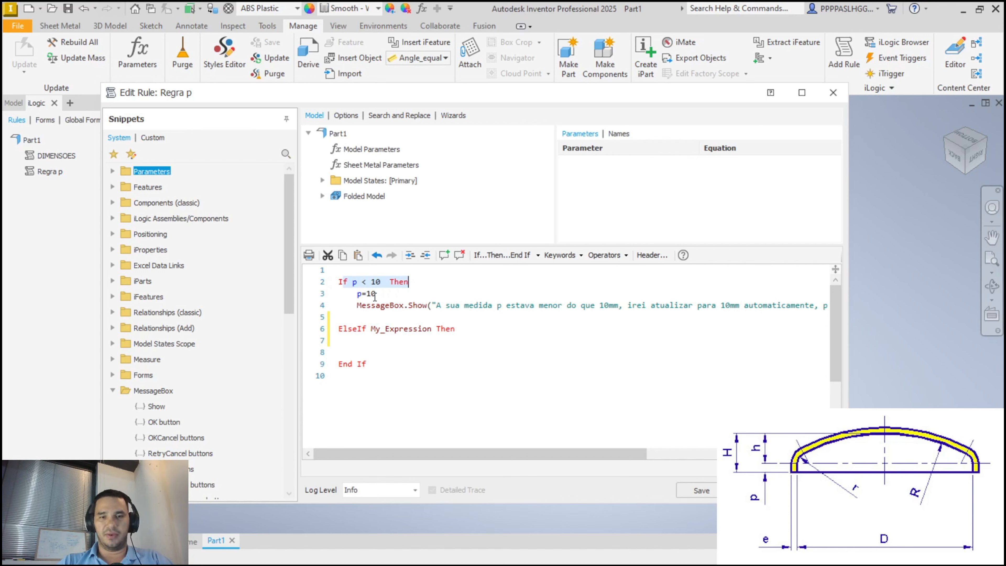
left_click_drag(339, 329, 432, 328)
left_click(418, 328)
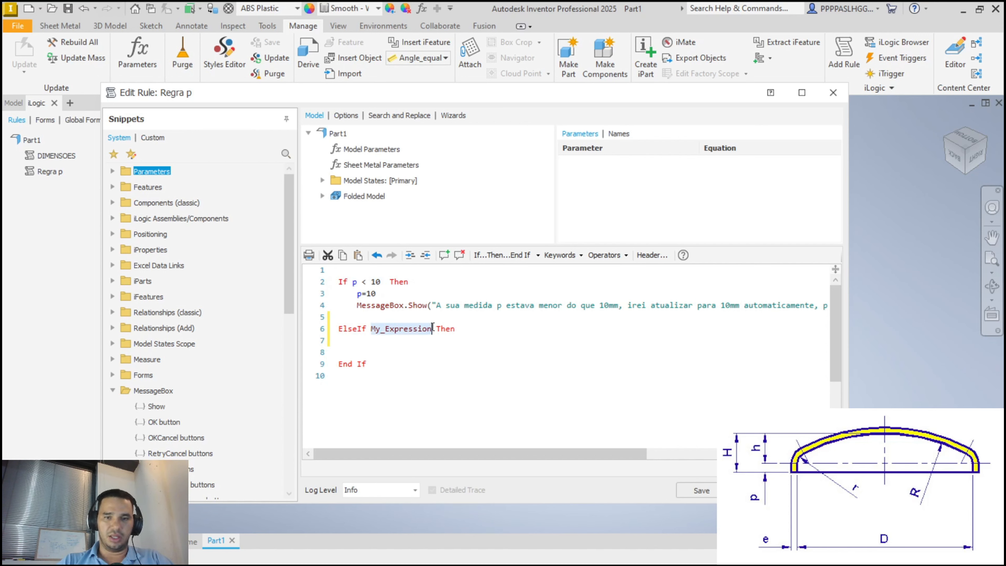
left_click_drag(352, 281, 380, 283)
key("ctrl+c")
left_click(375, 328)
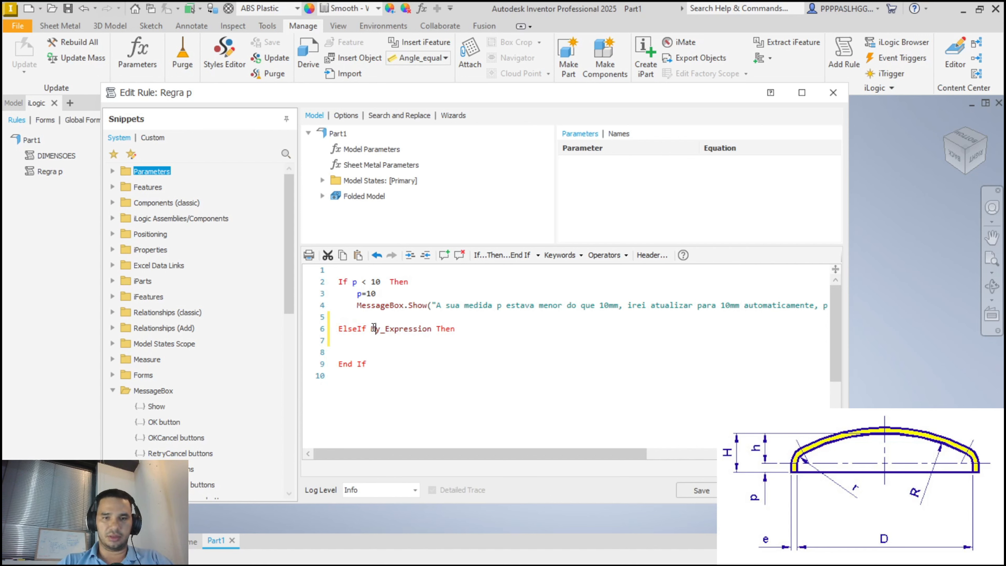
double_click(374, 329)
key("ctrl+v")
Change the ElseIf condition to p > 50.
left_click(397, 333)
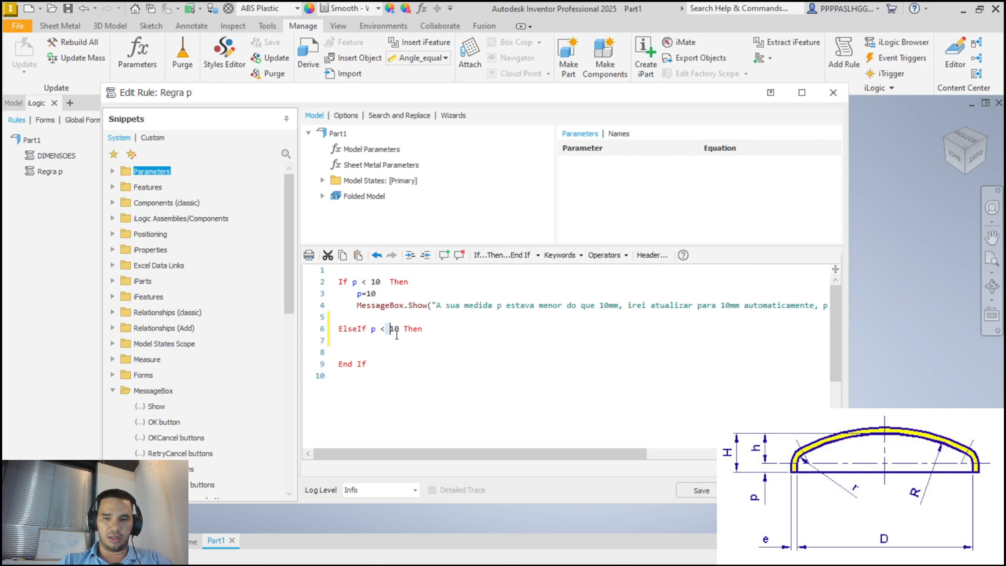
key("BackSpace")
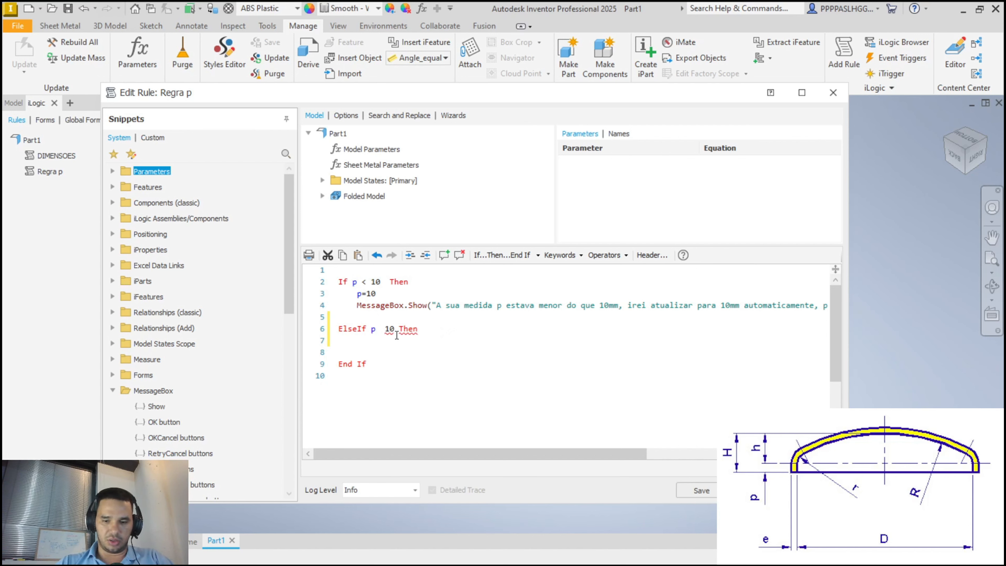
type("<")
left_click(396, 335)
key("BackSpace")
type("5")
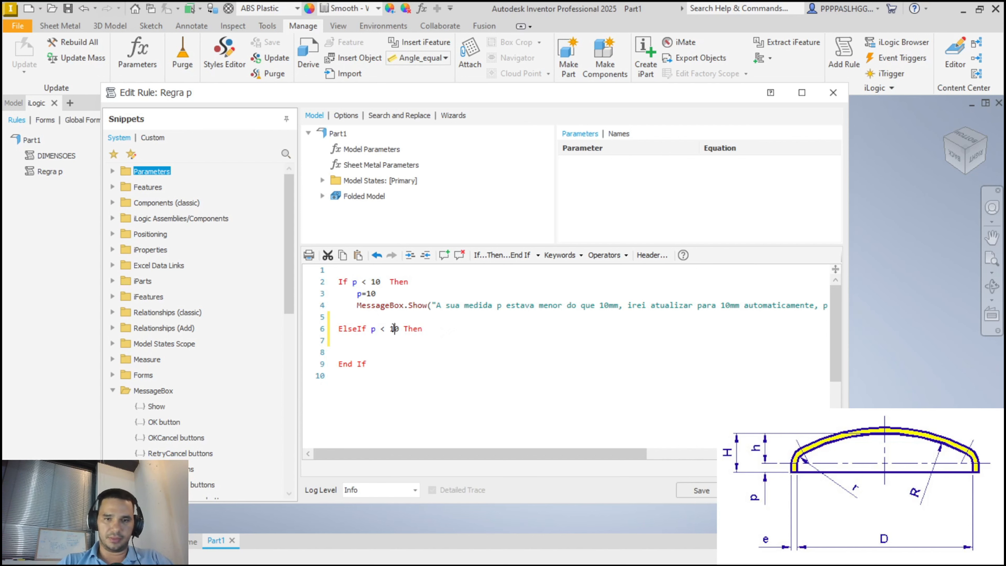
key("Left")
key("Left")
key("Left")
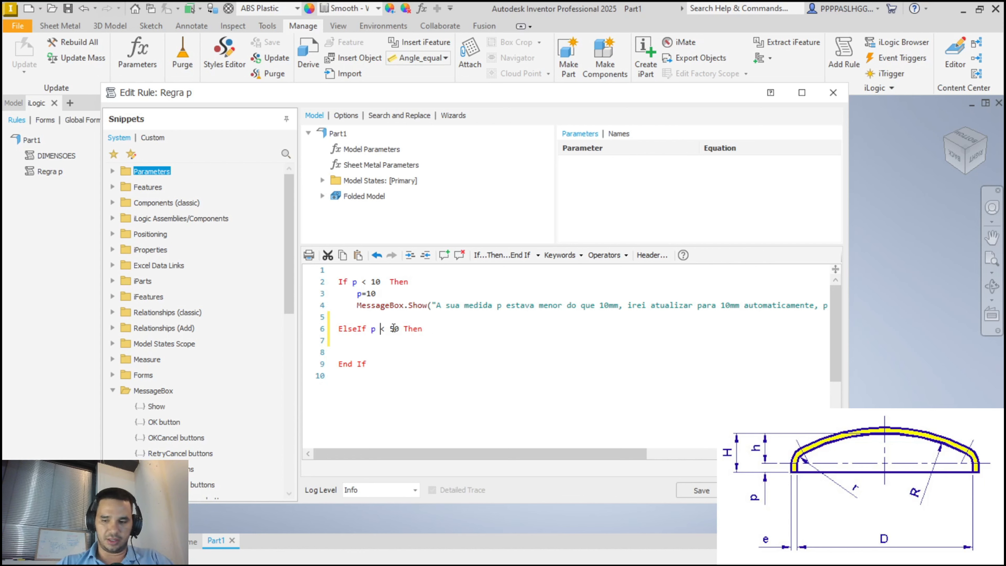
key("Delete")
type(">")
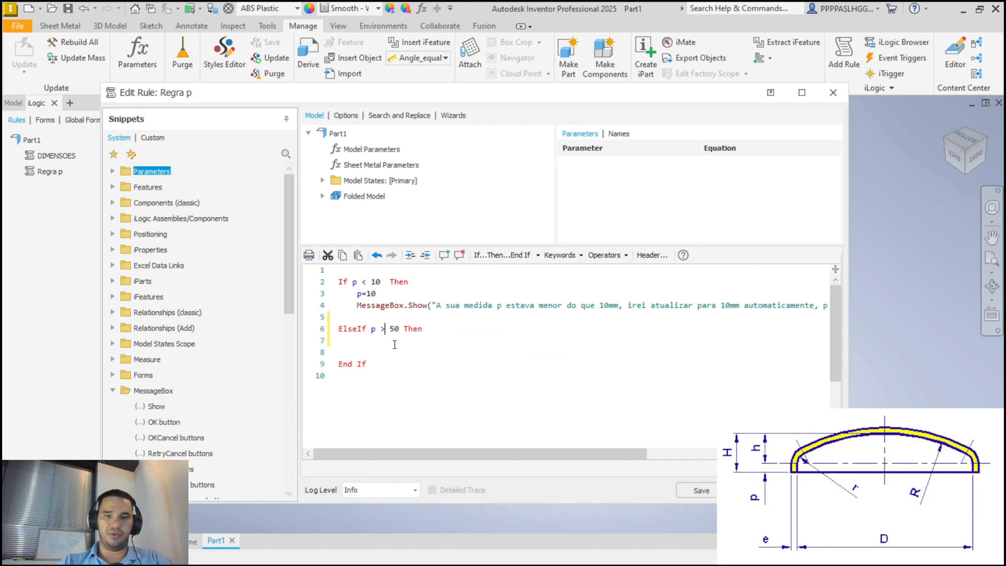
Copy the p=10 assignment and its MessageBox line from the If branch into the empty ElseIf branch of the rule.
left_click_drag(357, 295, 835, 308)
key("ctrl+c")
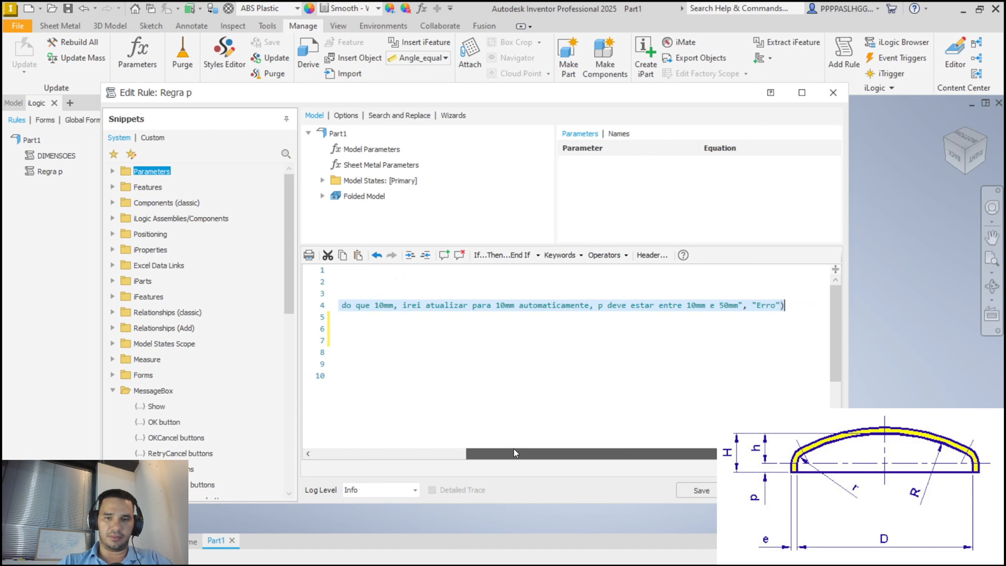
left_click_drag(514, 449, 361, 451)
left_click(370, 347)
left_click(370, 341)
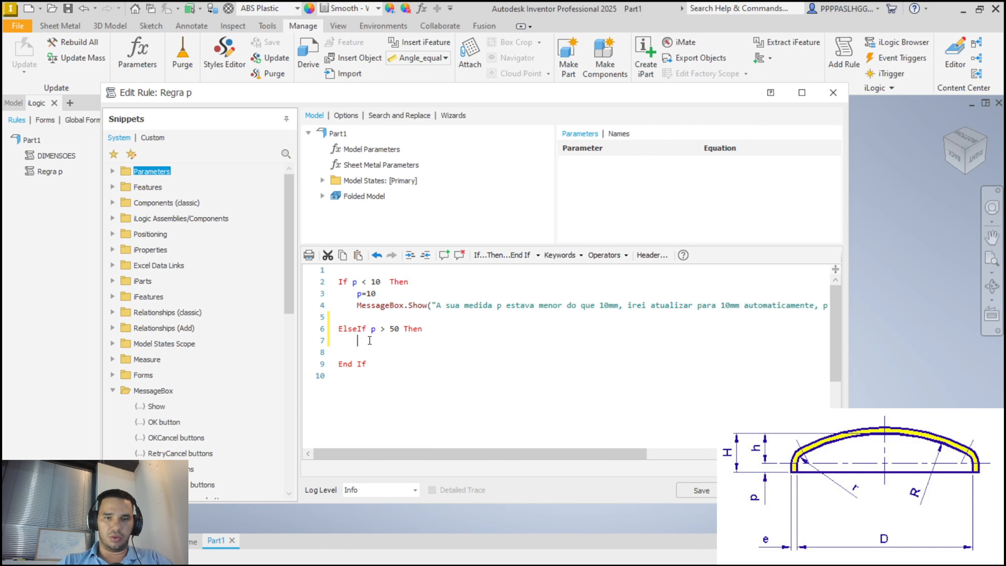
key("ctrl+v")
left_click_drag(573, 453, 388, 451)
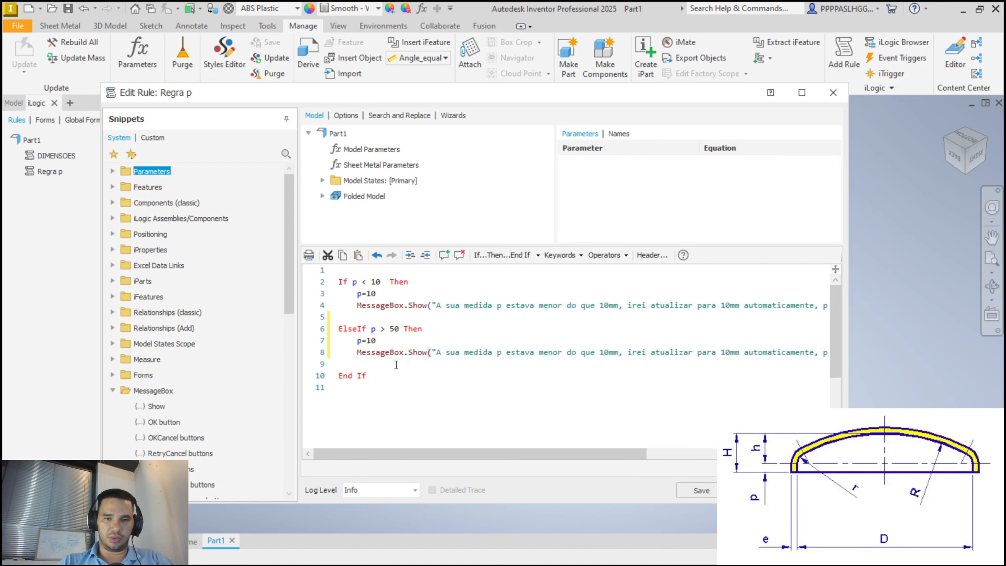
Change the assignment in the ElseIf branch to p=50.
left_click(371, 340)
key("BackSpace")
type("5")
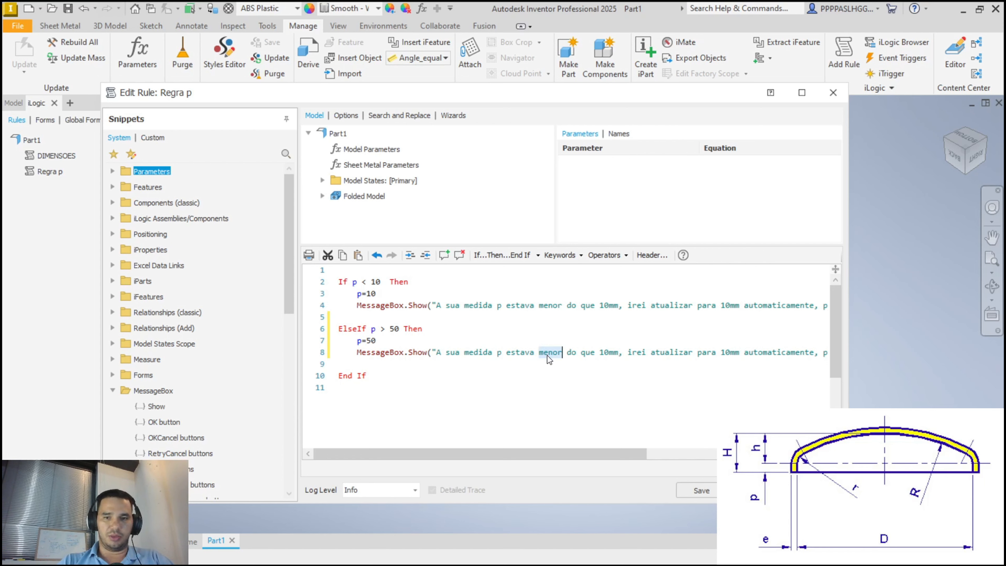
Reword the ElseIf message to say "maior do que 50mm" and "atualizar para 50mm", and save and close the rule.
type("maior")
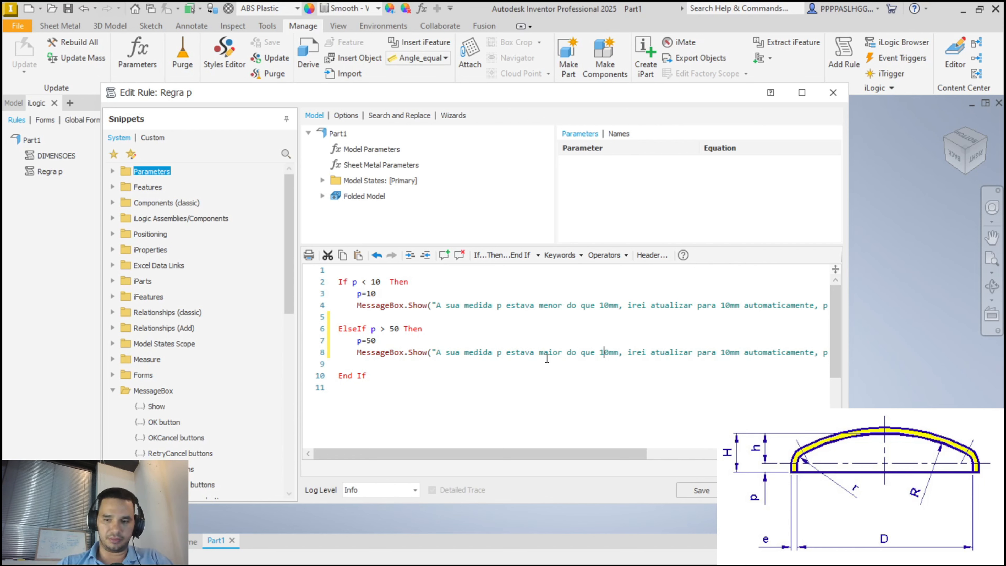
key("BackSpace")
type("5")
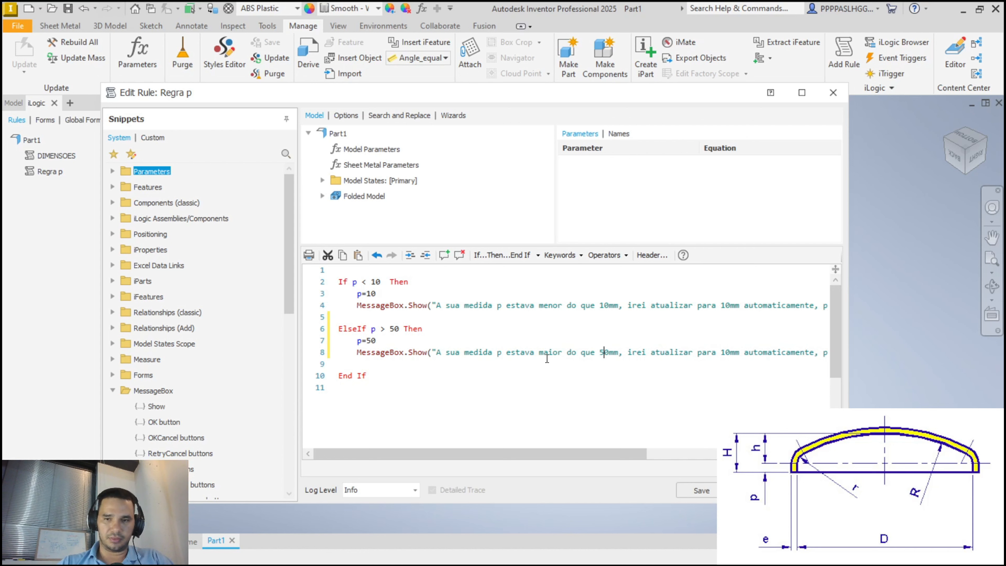
left_click(726, 356)
key("BackSpace")
type("5")
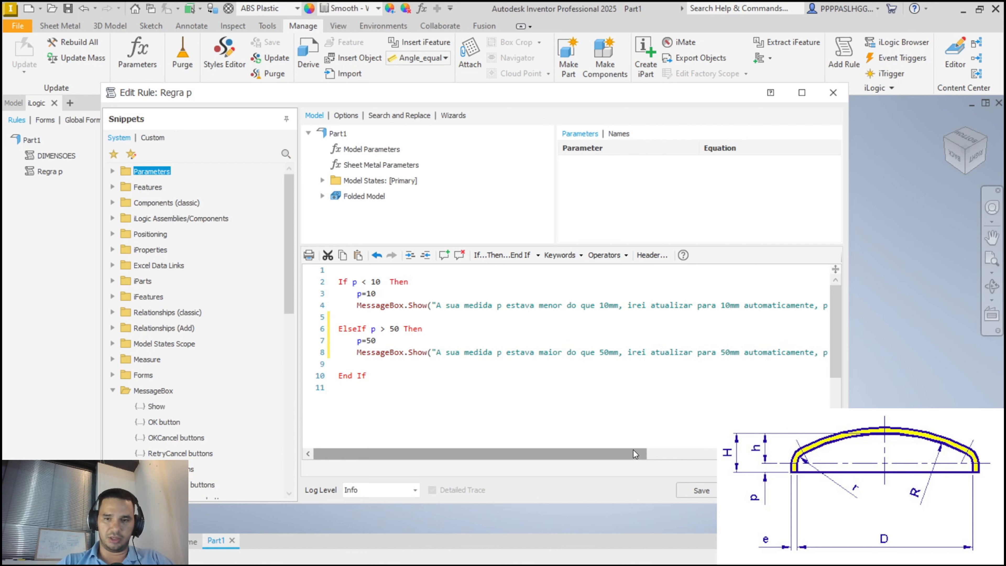
mouse_move(633, 450)
left_mouse_down()
mouse_move(703, 450)
mouse_move(634, 450)
left_mouse_up()
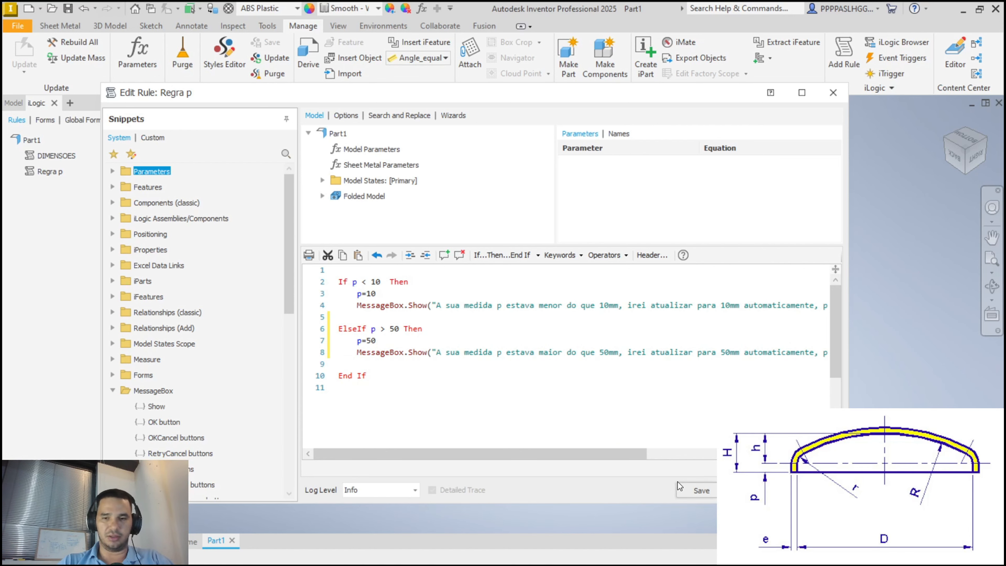
left_click(698, 483)
left_click(815, 490)
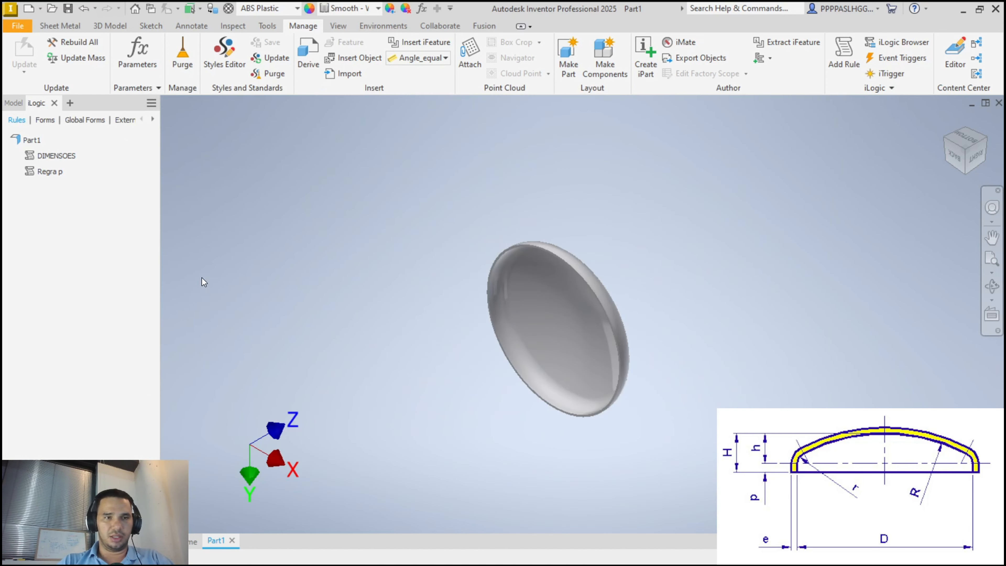
Test the upper limit by applying p = 55 mm in the Tampo Asme 10% form and dismiss the message.
left_click(59, 155)
left_click(45, 120)
left_click(72, 144)
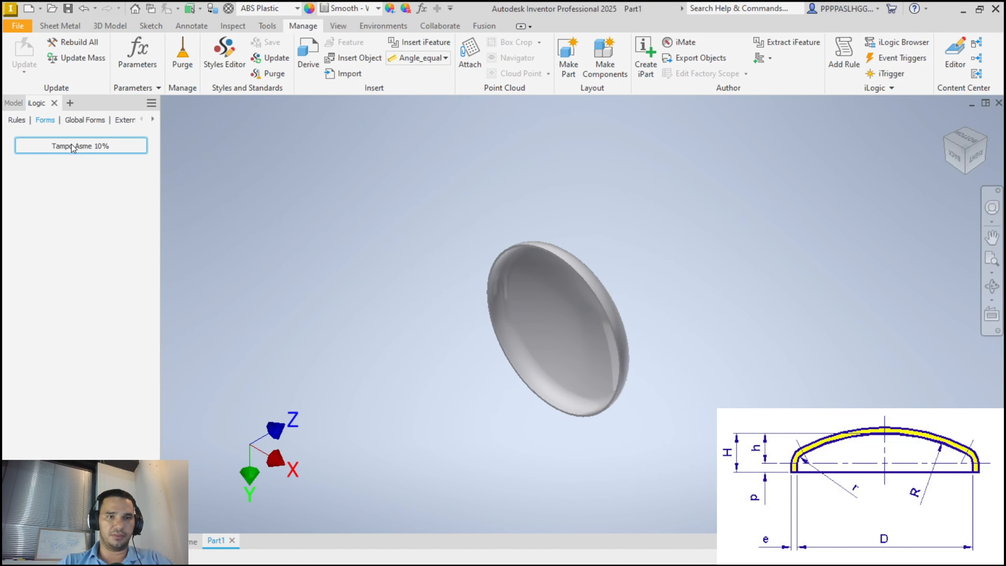
left_click_drag(190, 163, 158, 164)
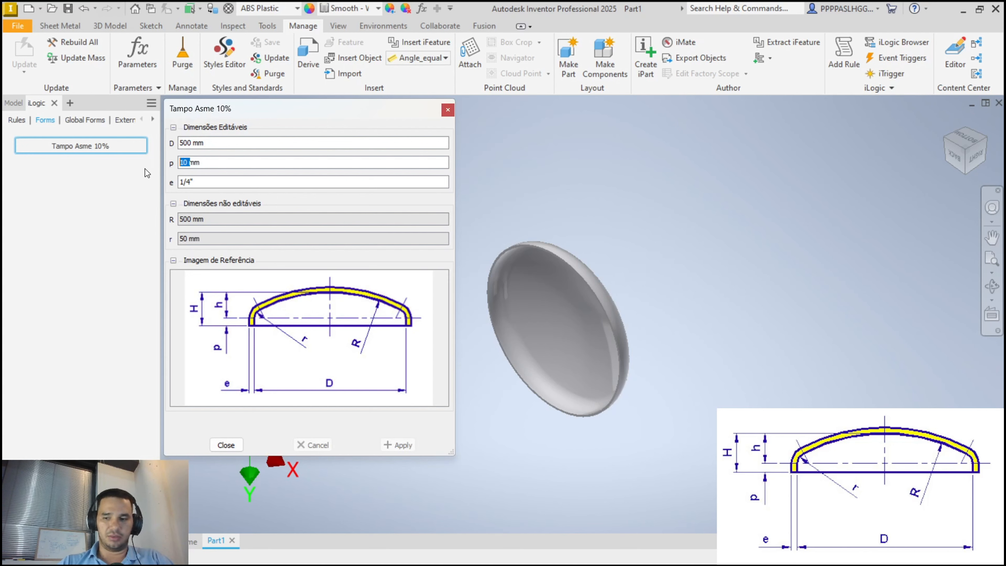
type("55")
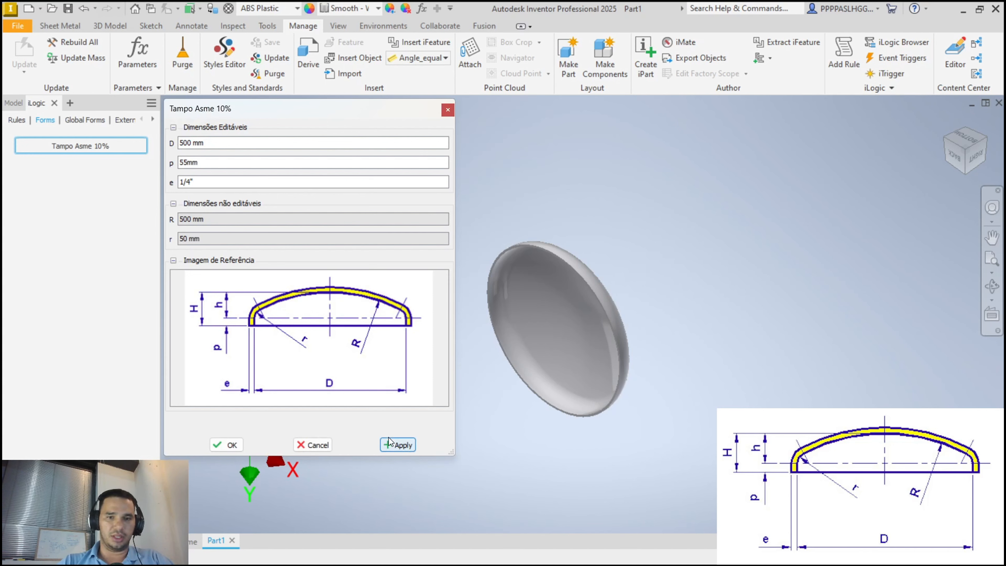
left_click(390, 447)
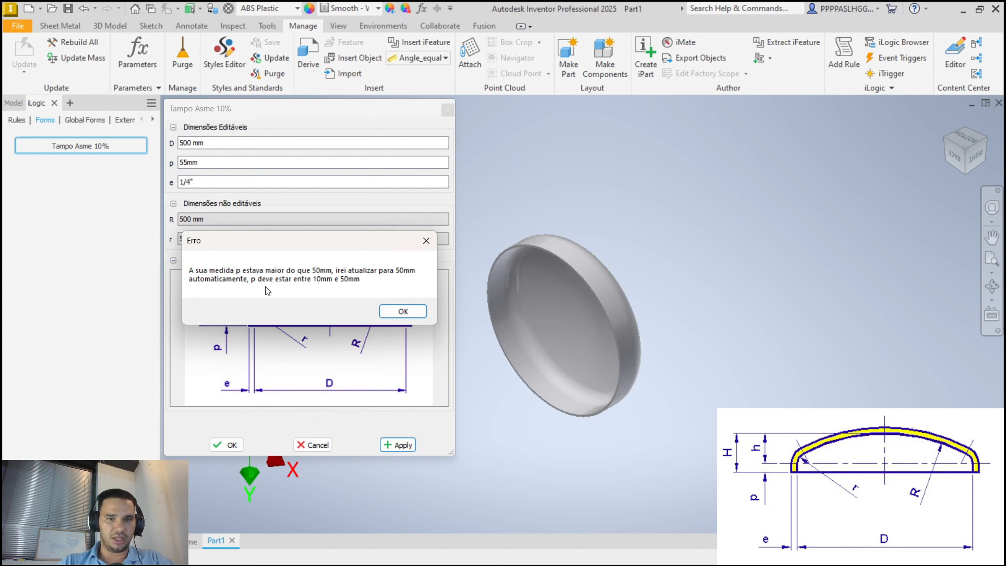
left_click(403, 310)
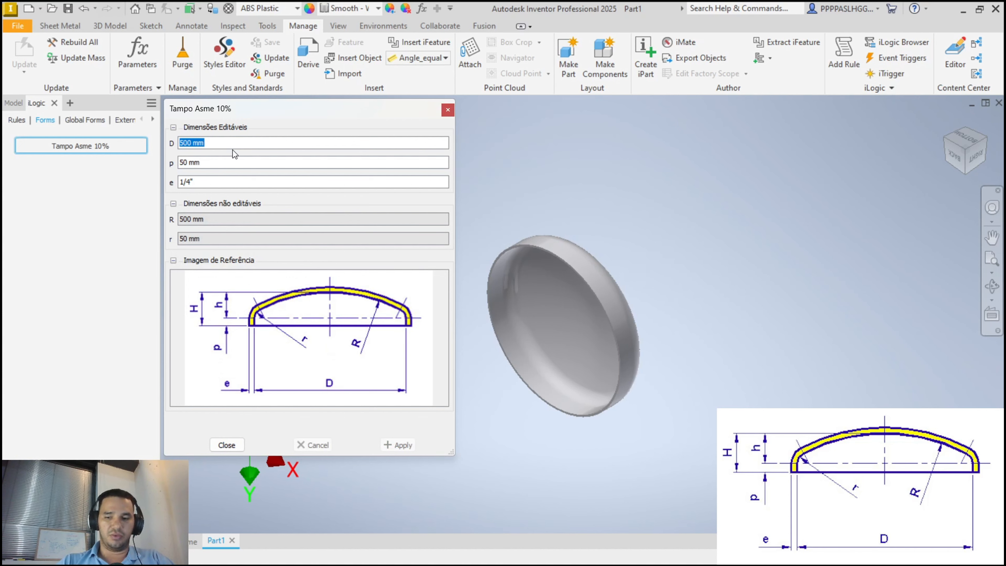
Apply D = 600 in the Tampo Asme 10% form and close the form.
type("600")
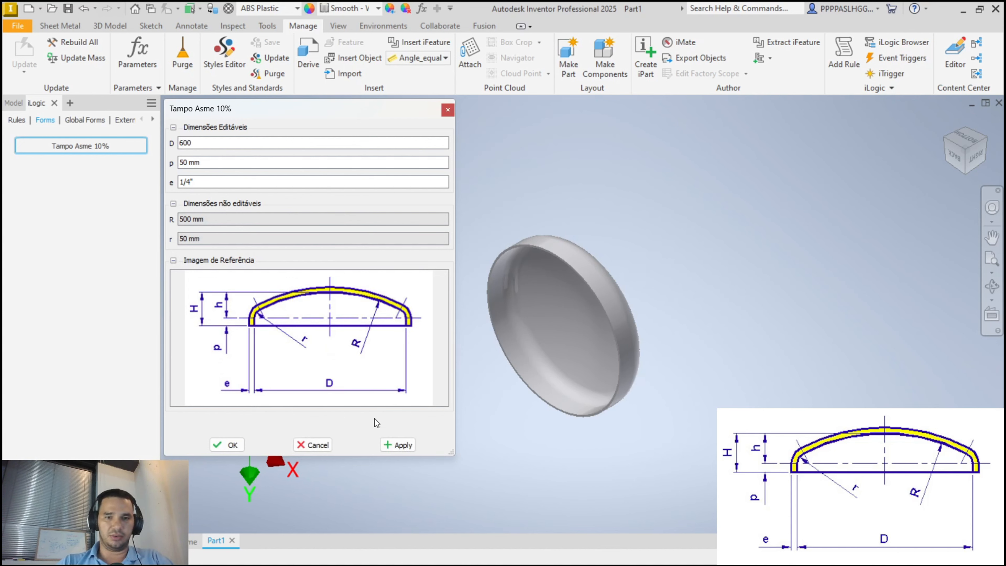
left_click(397, 444)
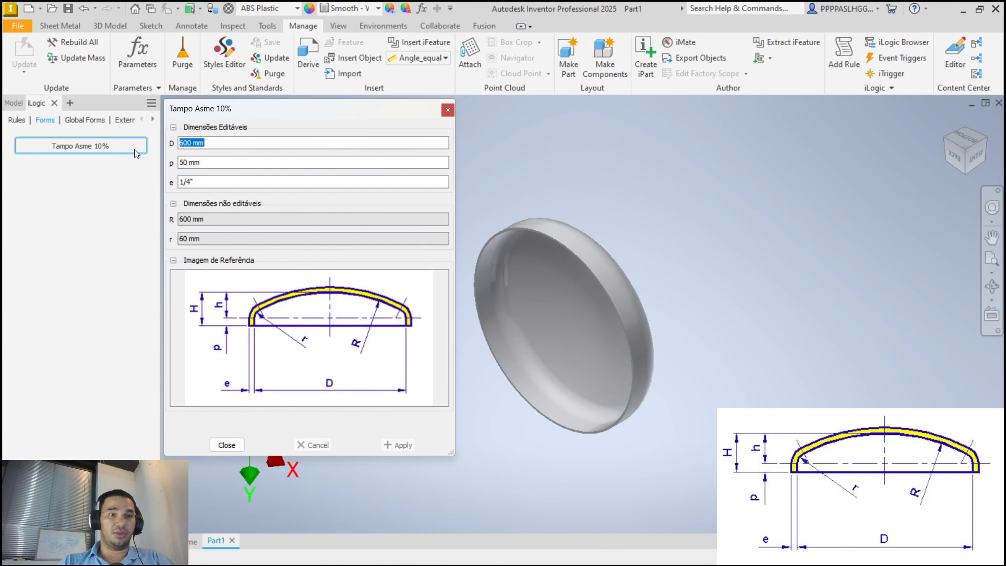
left_click(24, 117)
left_click(16, 104)
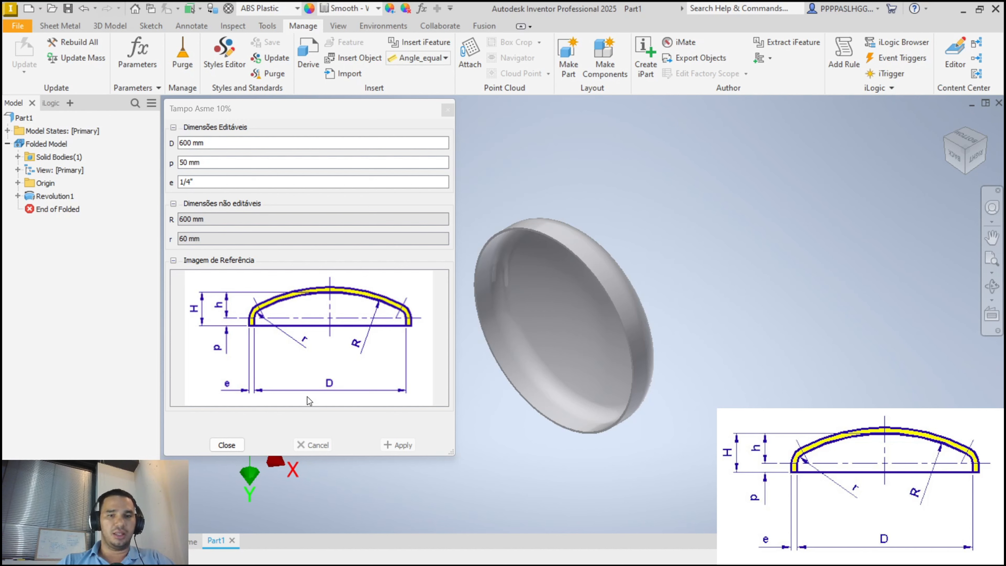
left_click(224, 444)
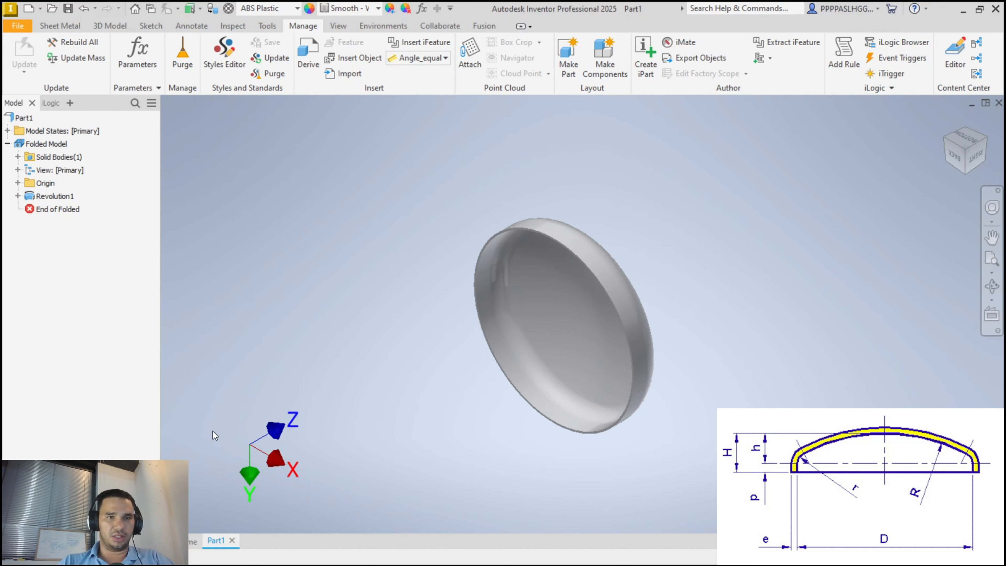
Reopen the Tampo Asme 10% form, test the rule by applying p = 100, and dismiss the message.
left_click(51, 103)
left_click(55, 155)
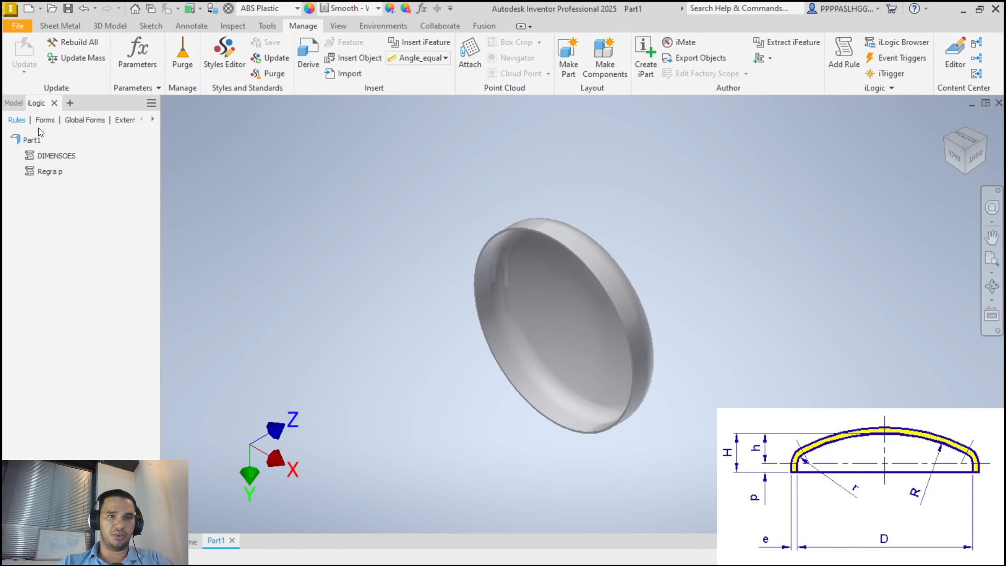
left_click(44, 120)
left_click(45, 144)
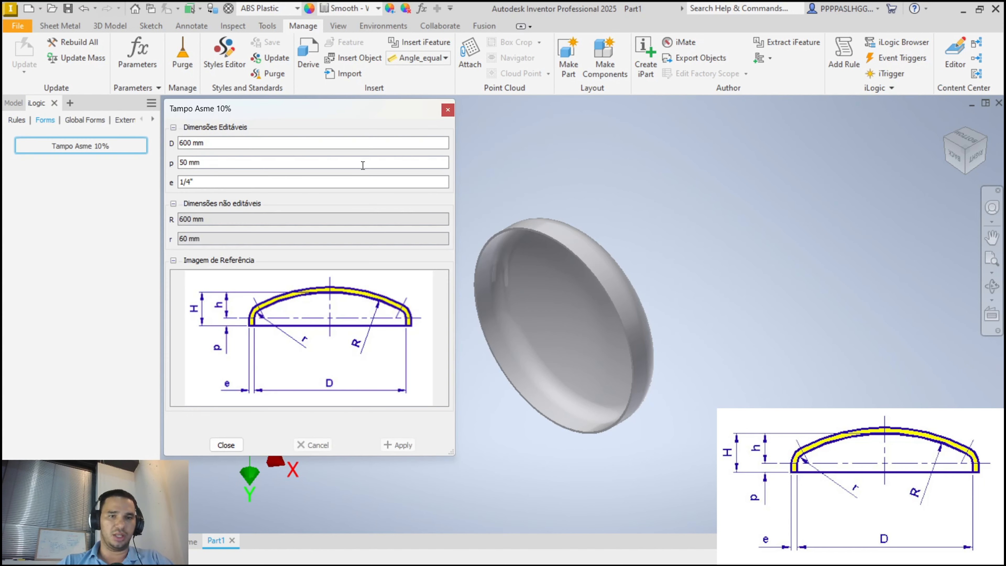
left_click(220, 238)
left_click_drag(210, 163, 155, 162)
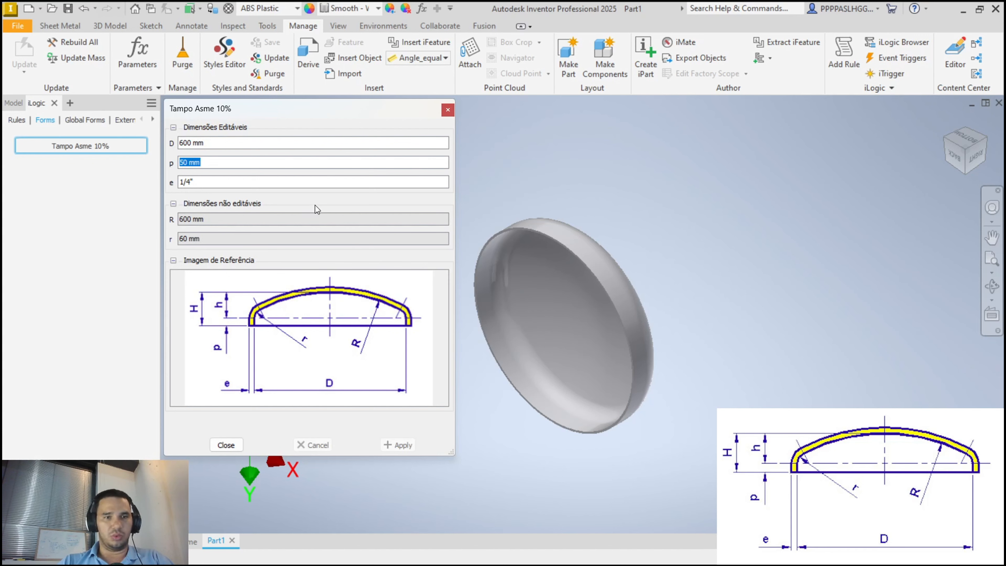
type("100")
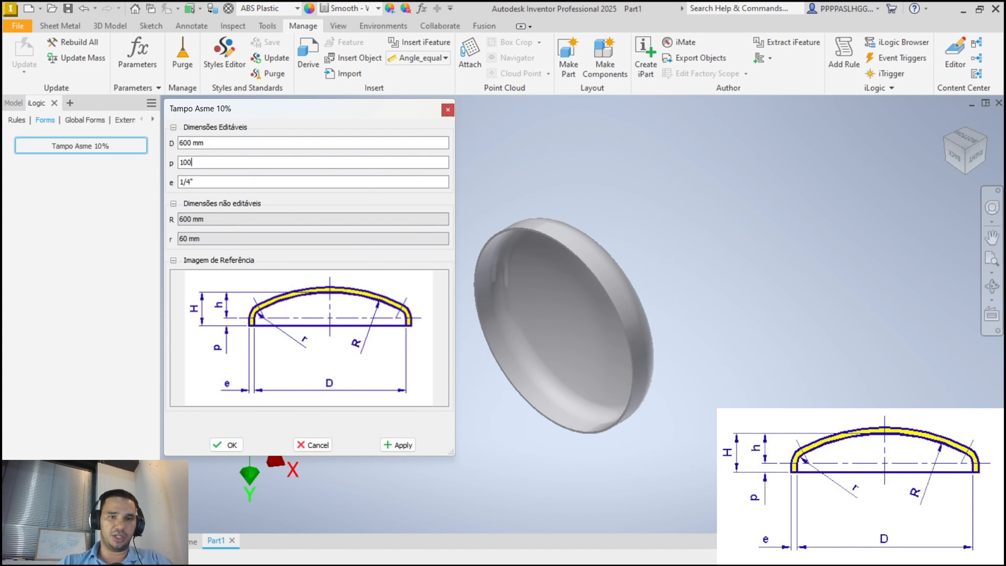
left_click(397, 444)
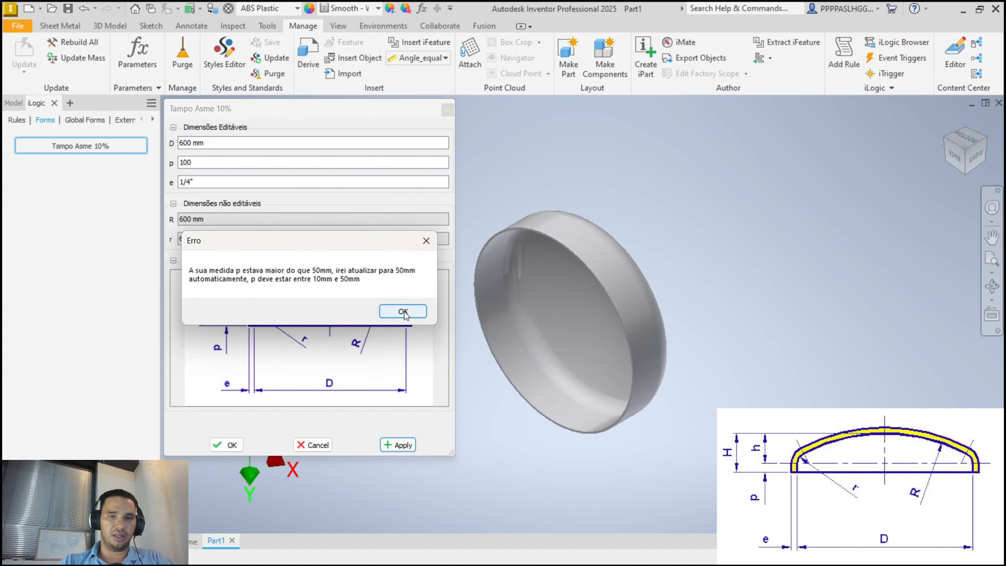
left_click(403, 311)
Set the diameter D to 500 in the form and apply it.
left_click_drag(206, 143, 125, 151)
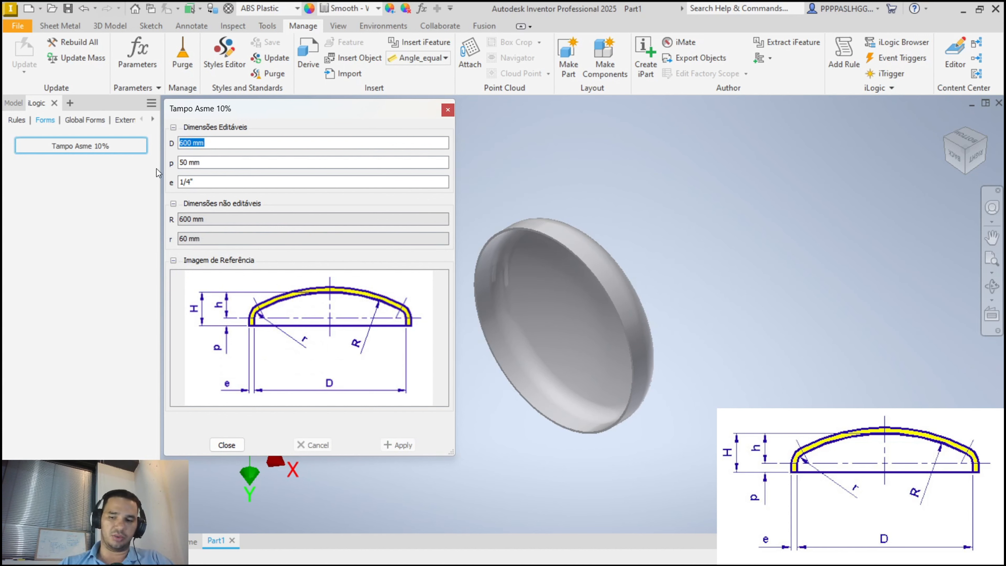
type("500")
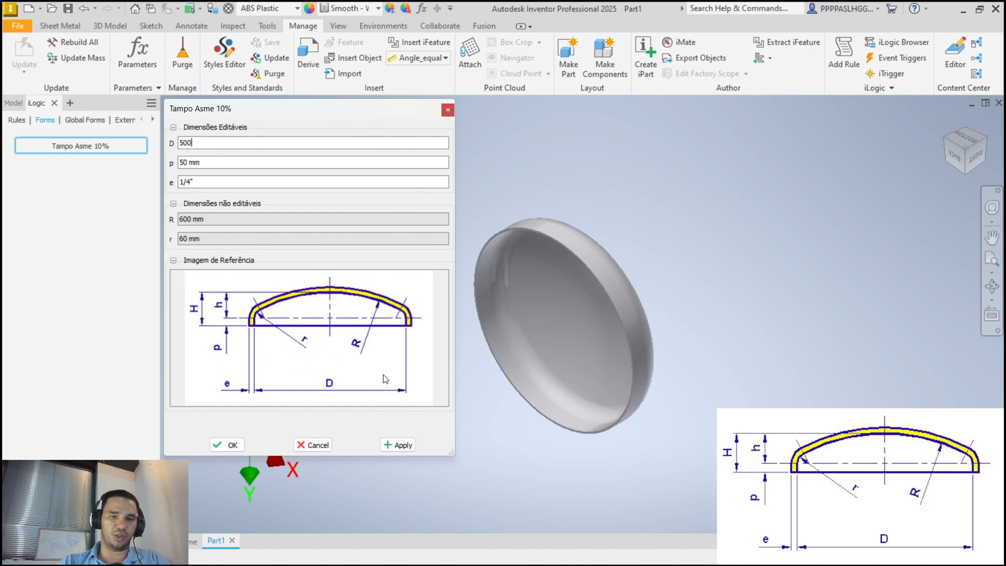
left_click(396, 445)
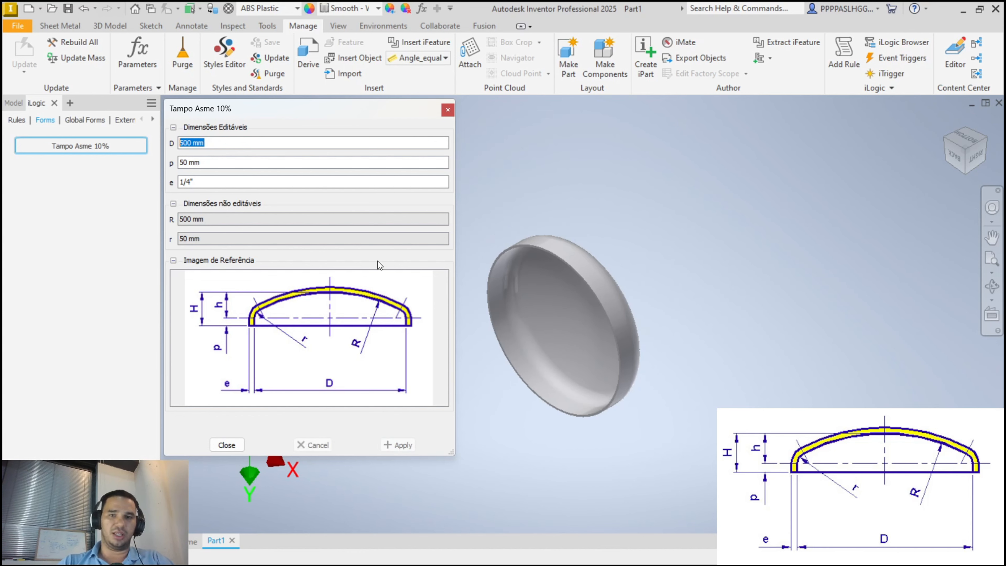
Select the thickness value e in the form for editing.
left_click(233, 185)
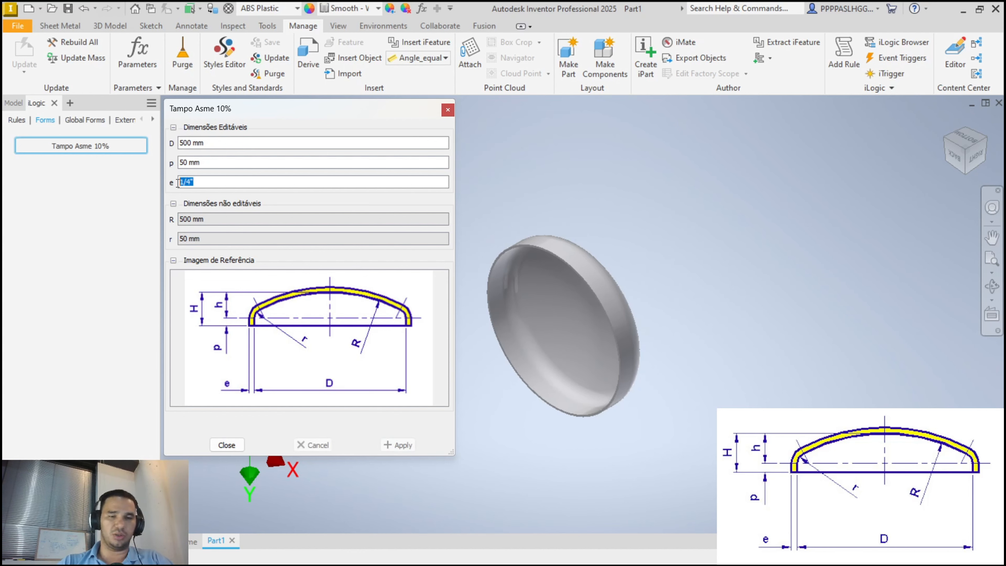